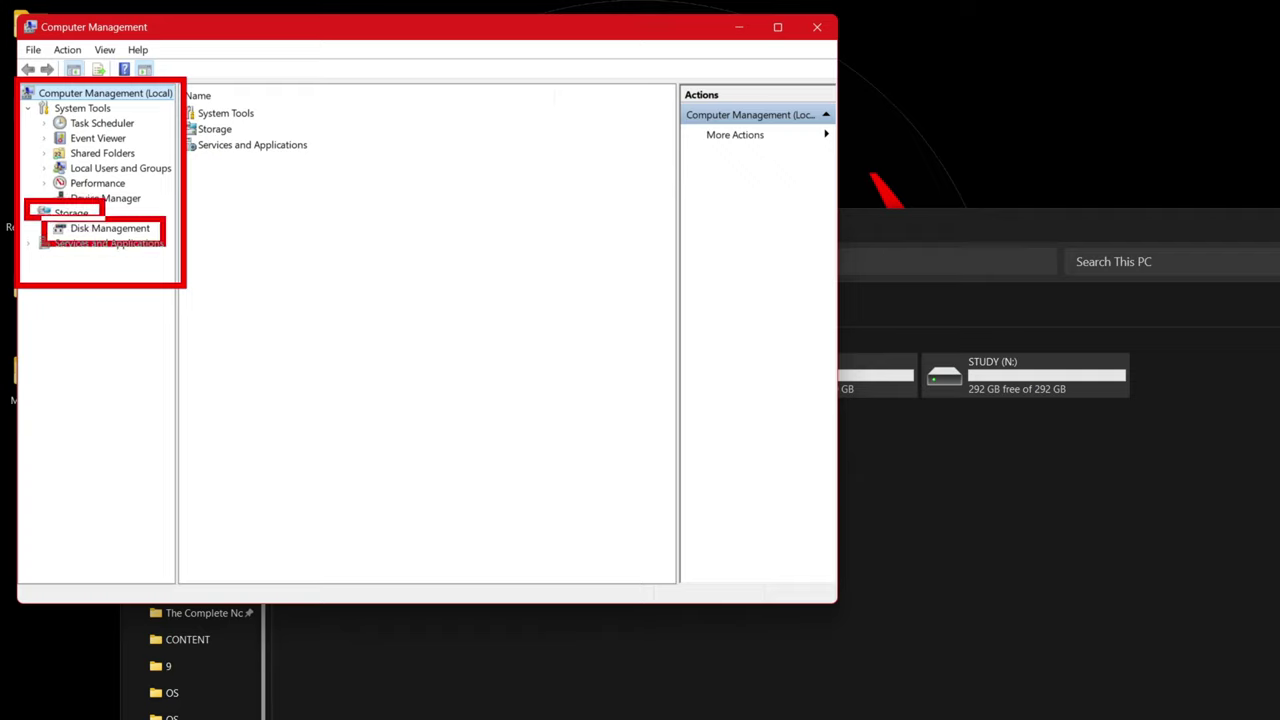
Open Disk Management under Storage in Computer Management and maximize the window
click(30, 213)
click(30, 213)
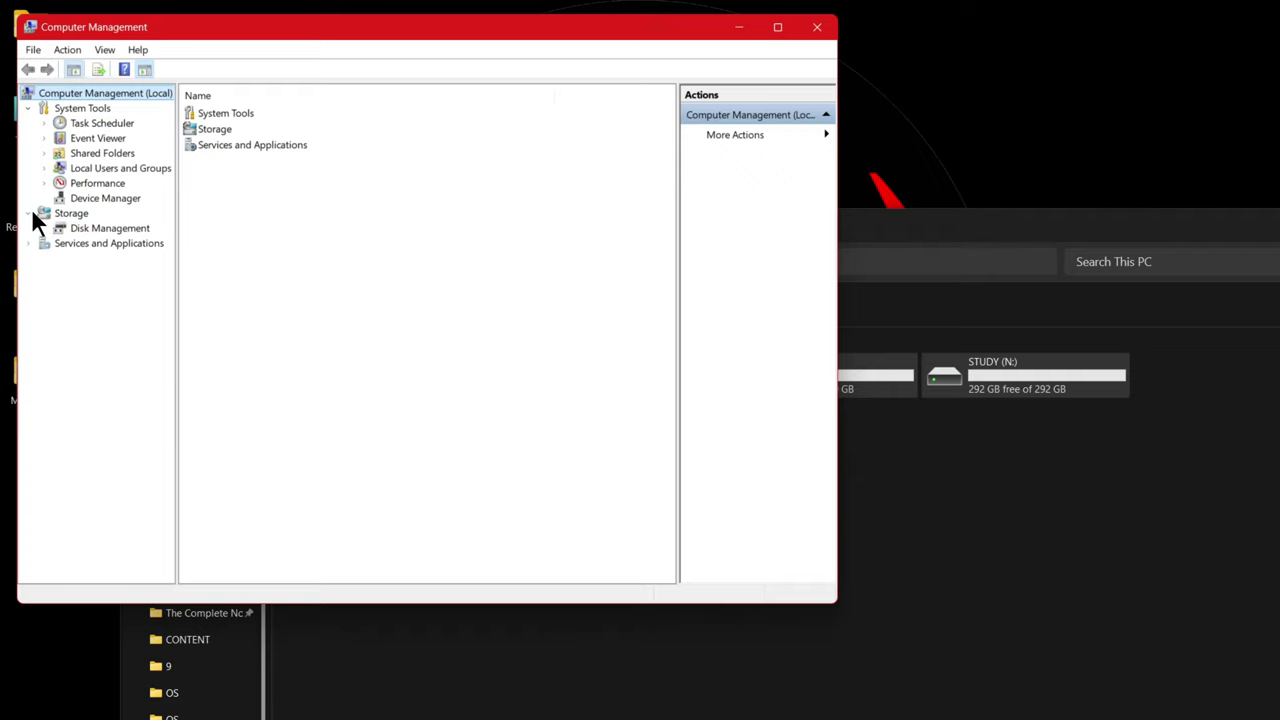
click(30, 213)
click(30, 213)
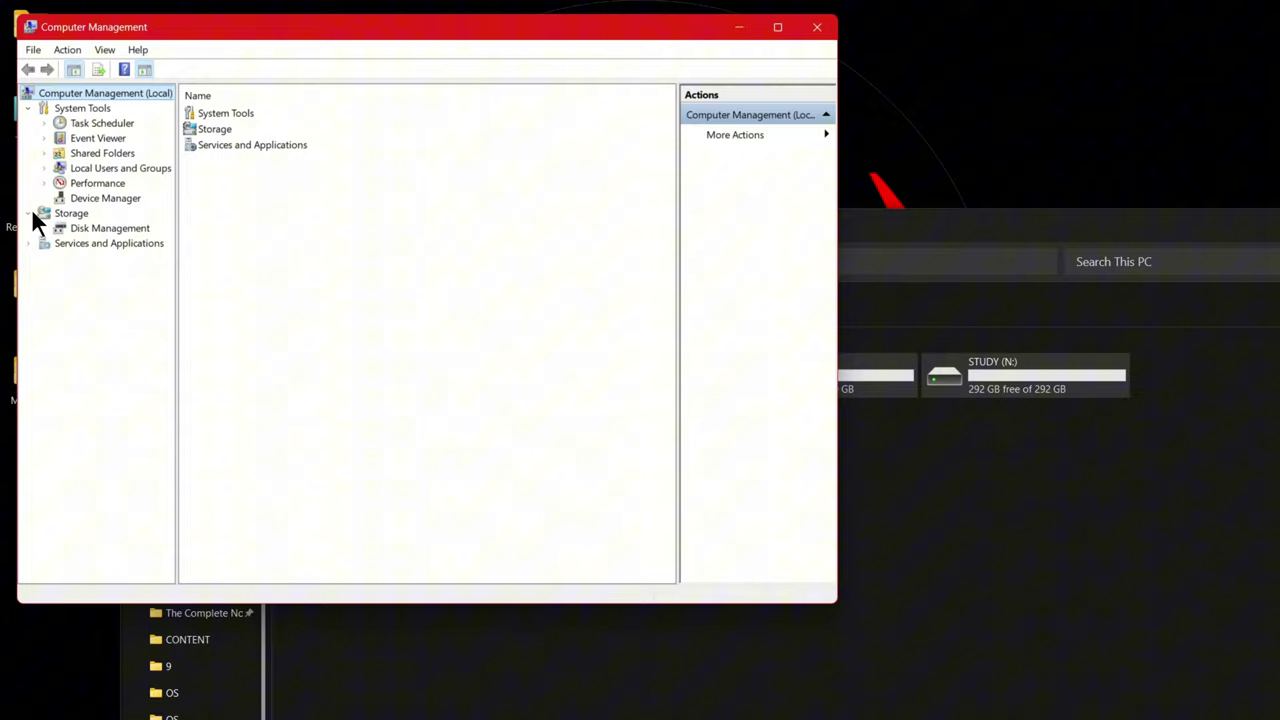
click(100, 228)
click(776, 27)
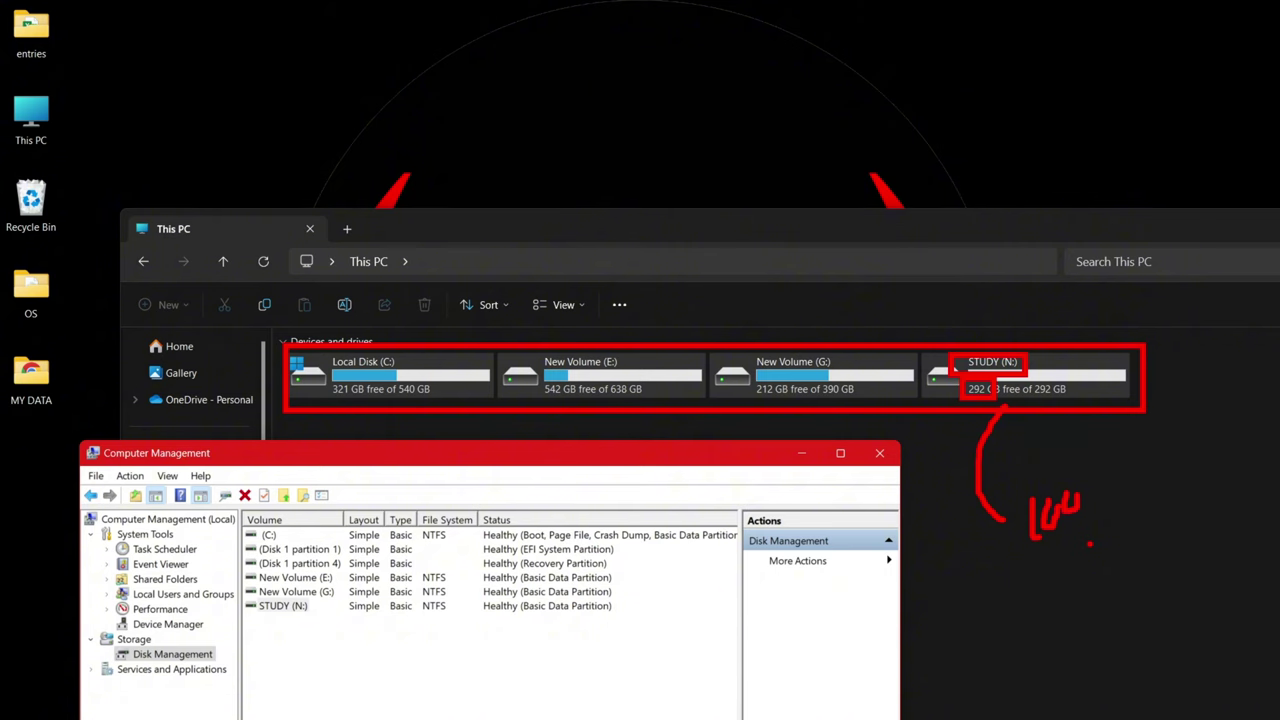
click(840, 453)
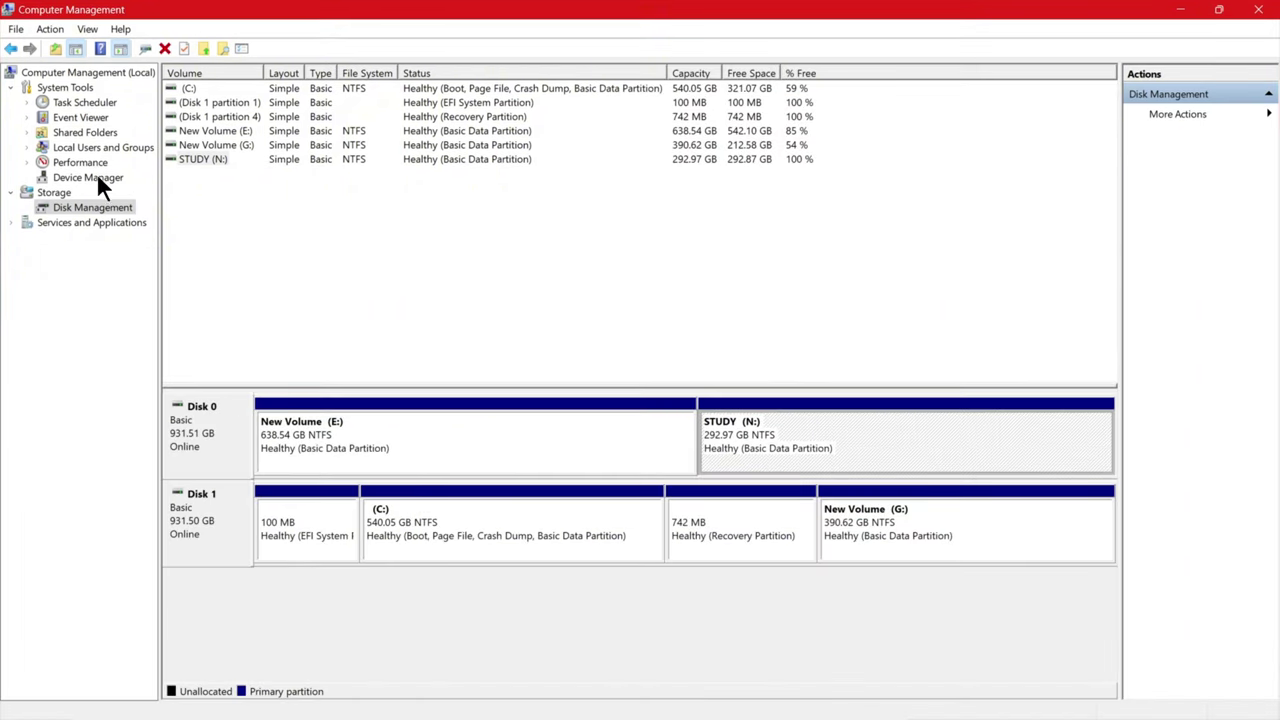
Start the Shrink Volume operation for the STUDY (N:) partition on Disk 0
right_click(748, 436)
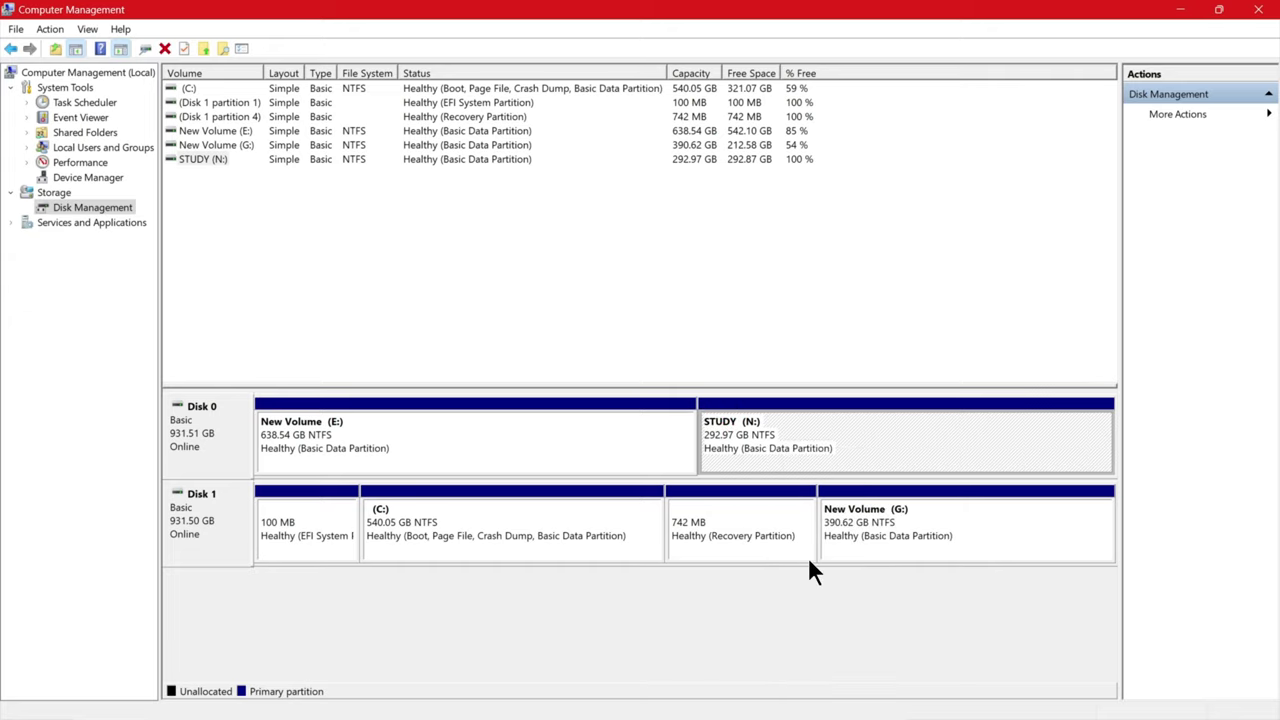
right_click(787, 446)
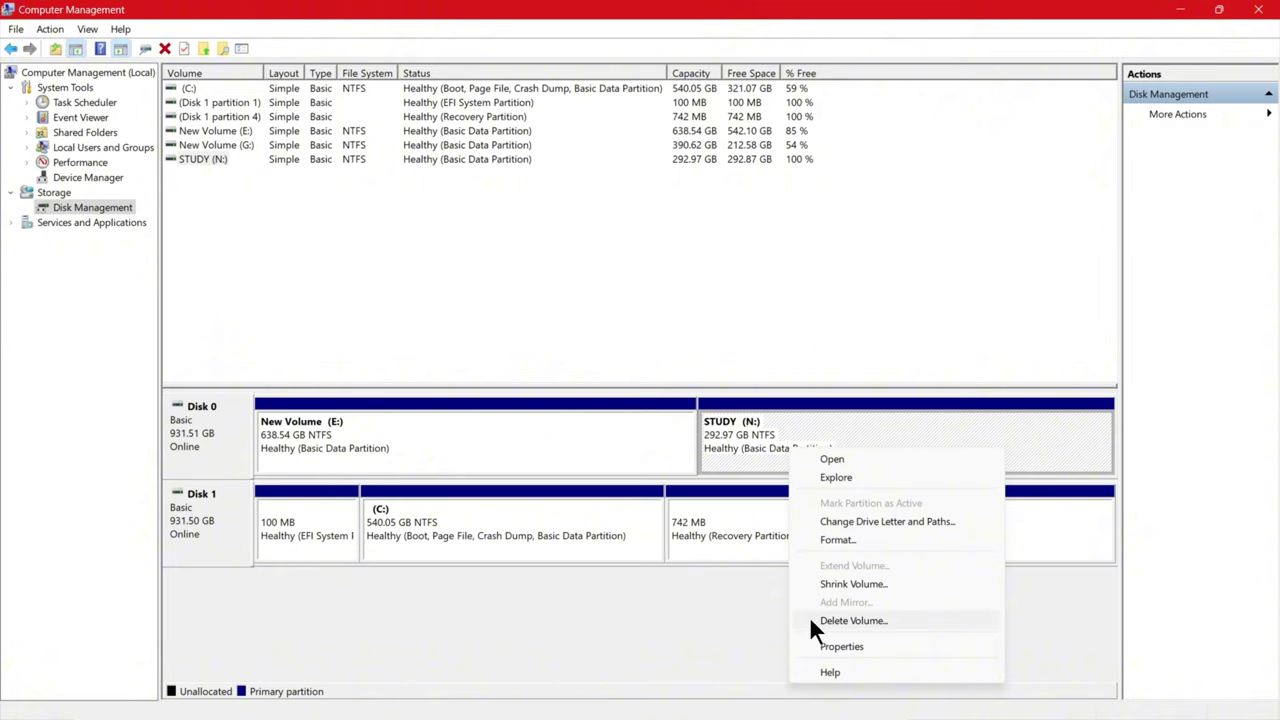
click(843, 585)
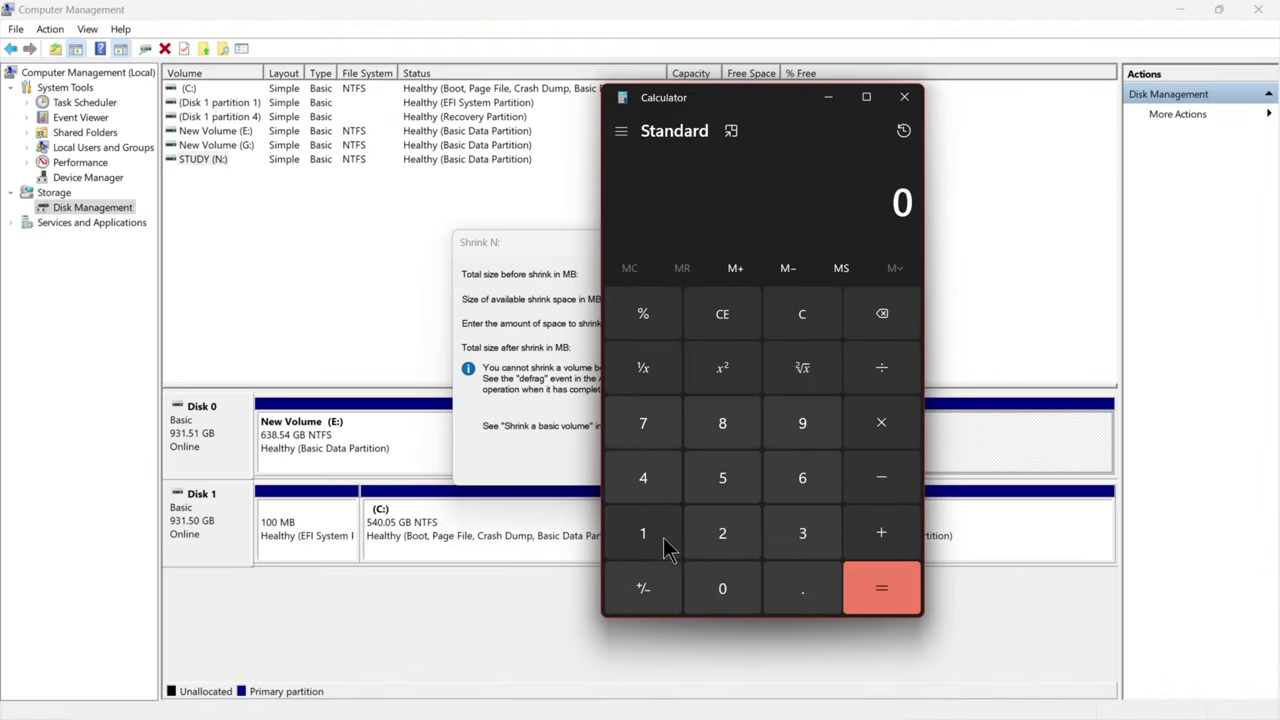
Multiply 100 by 1000 in Calculator for a rough conversion of 100 GB to megabytes
click(660, 540)
double_click(722, 595)
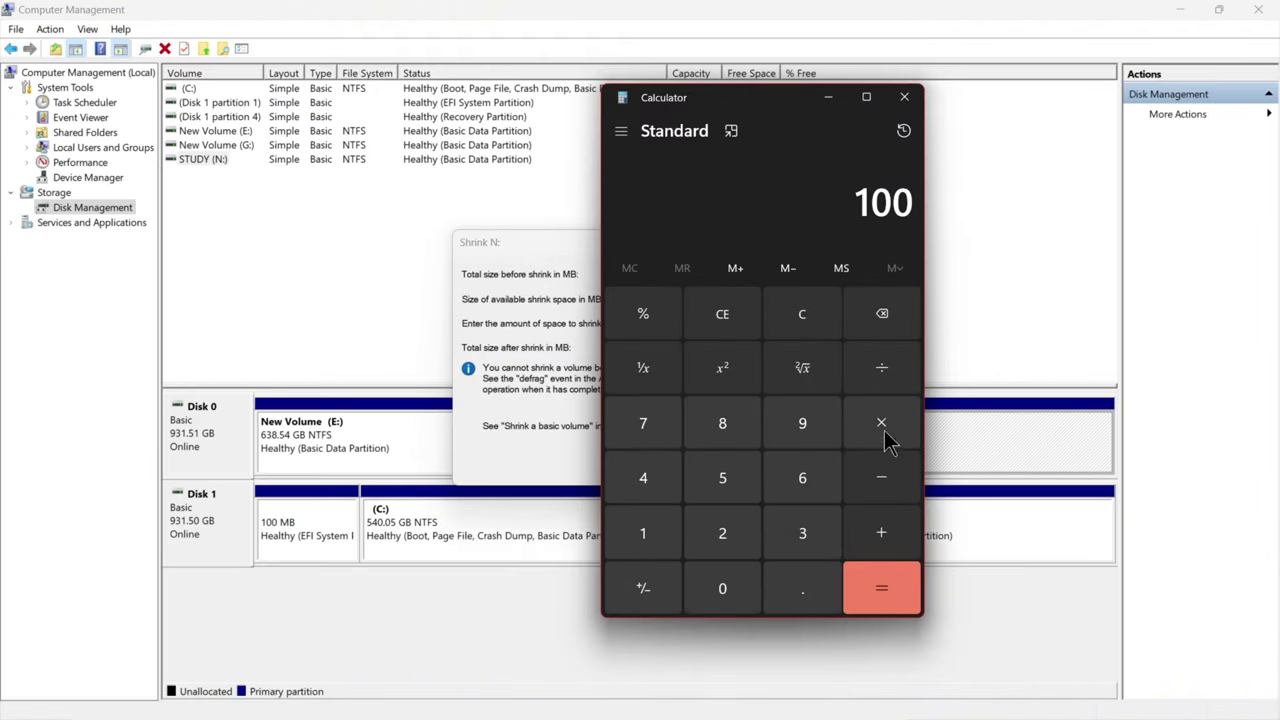
click(884, 440)
click(655, 552)
click(722, 590)
double_click(728, 599)
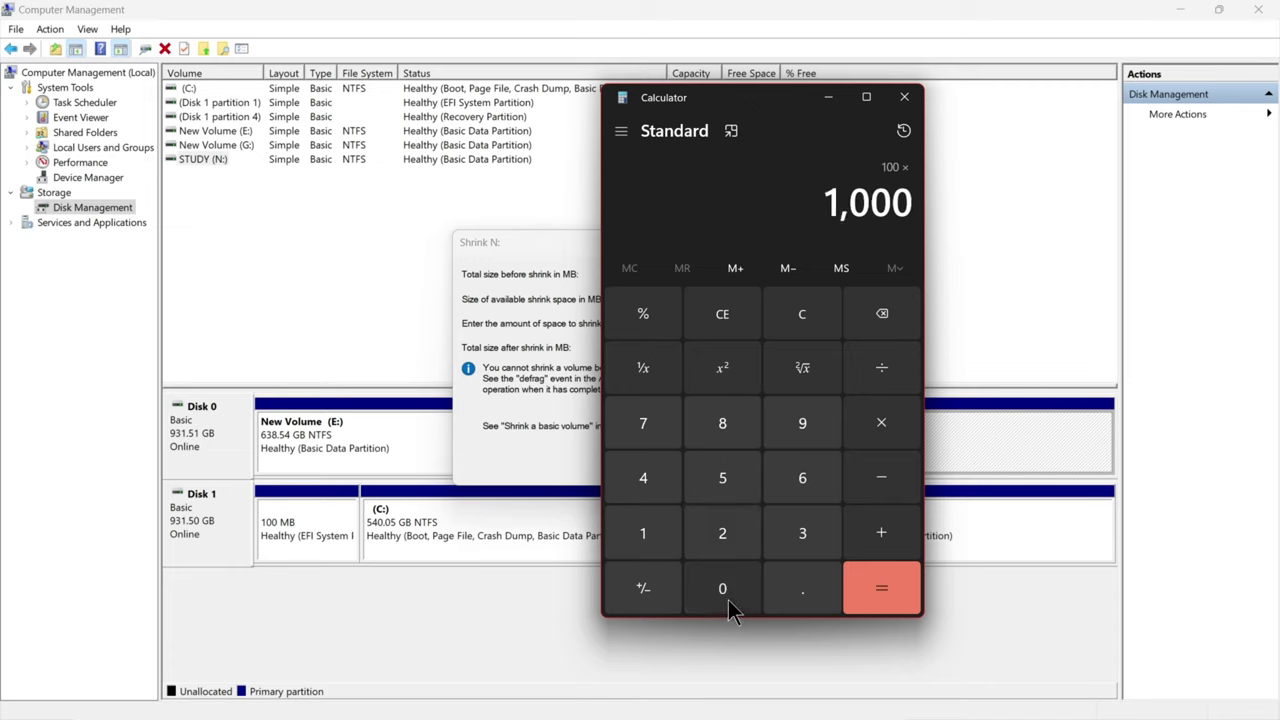
click(907, 594)
drag(786, 196, 900, 249)
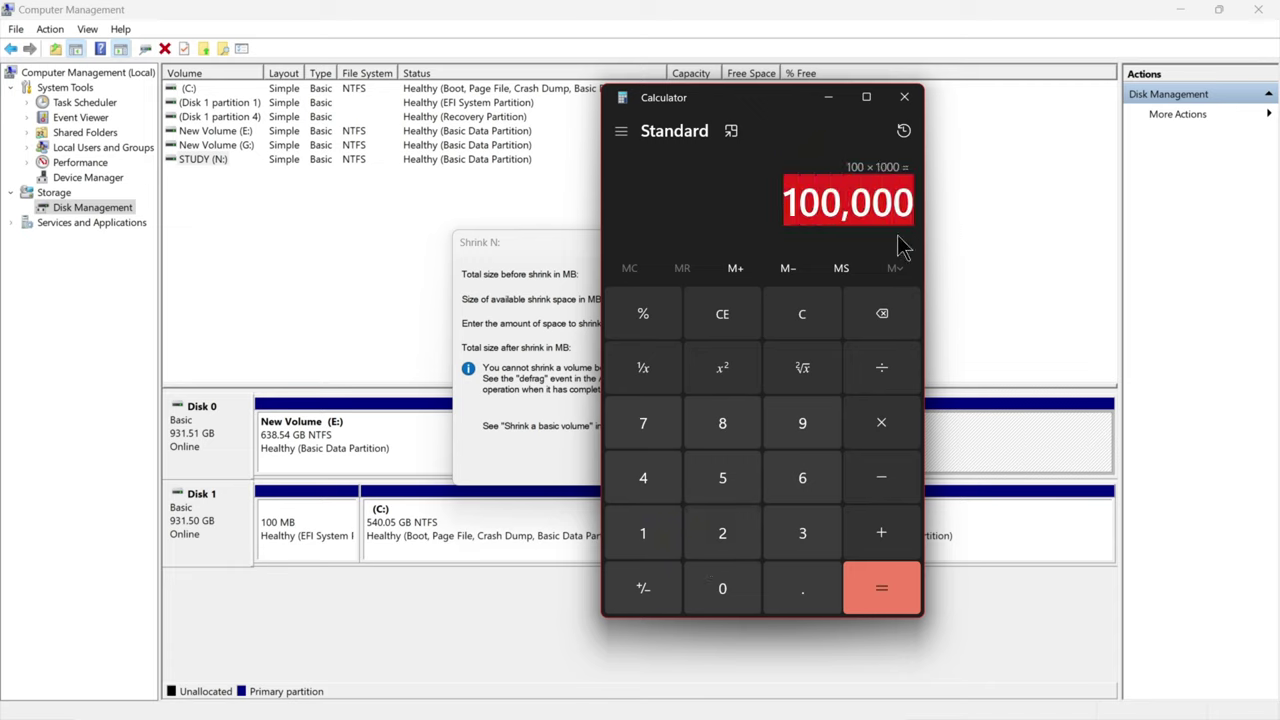
Calculate the exact conversion of 100 GB to megabytes as 1024 × 100, and close Calculator
click(724, 316)
click(658, 530)
click(724, 590)
click(718, 536)
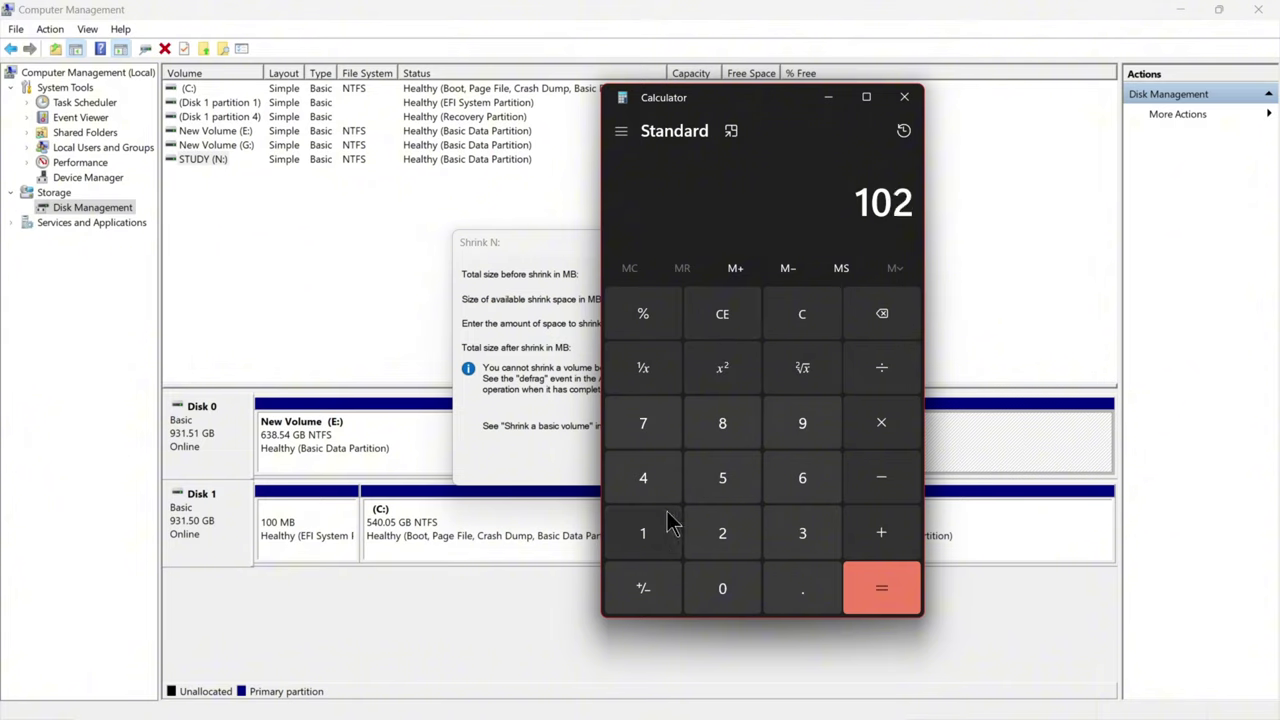
click(664, 482)
click(882, 428)
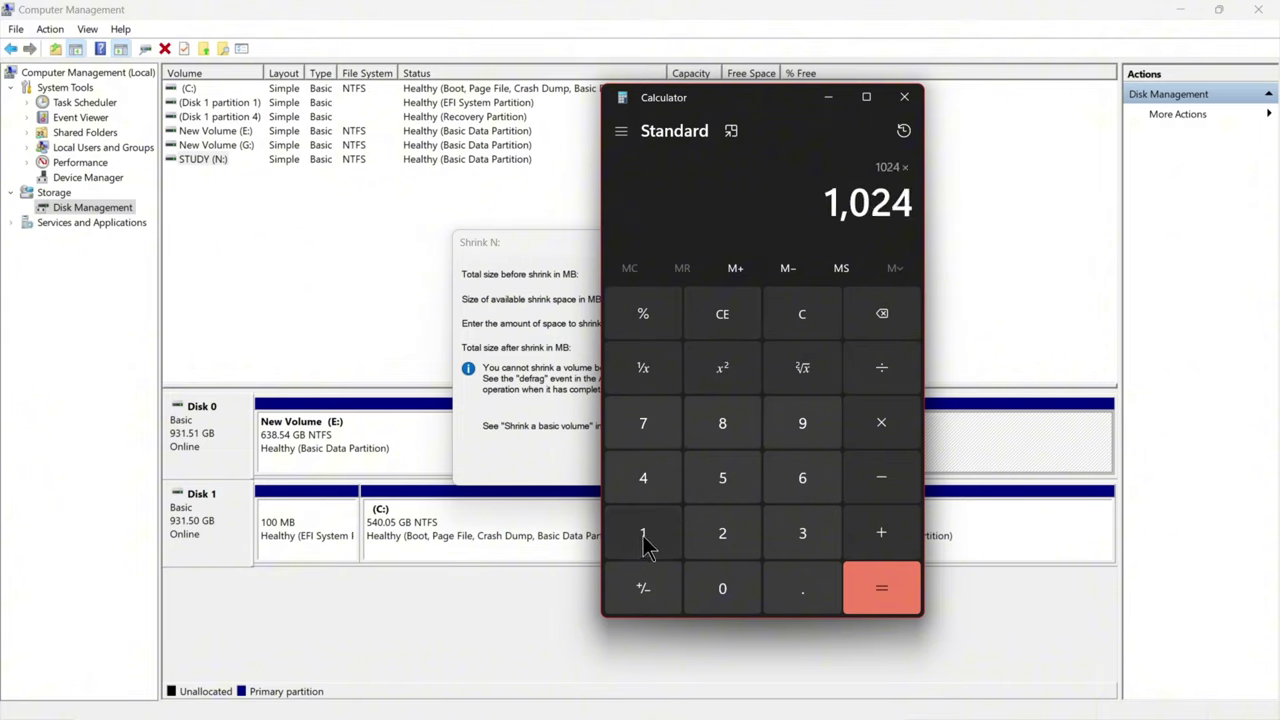
drag(829, 205, 918, 205)
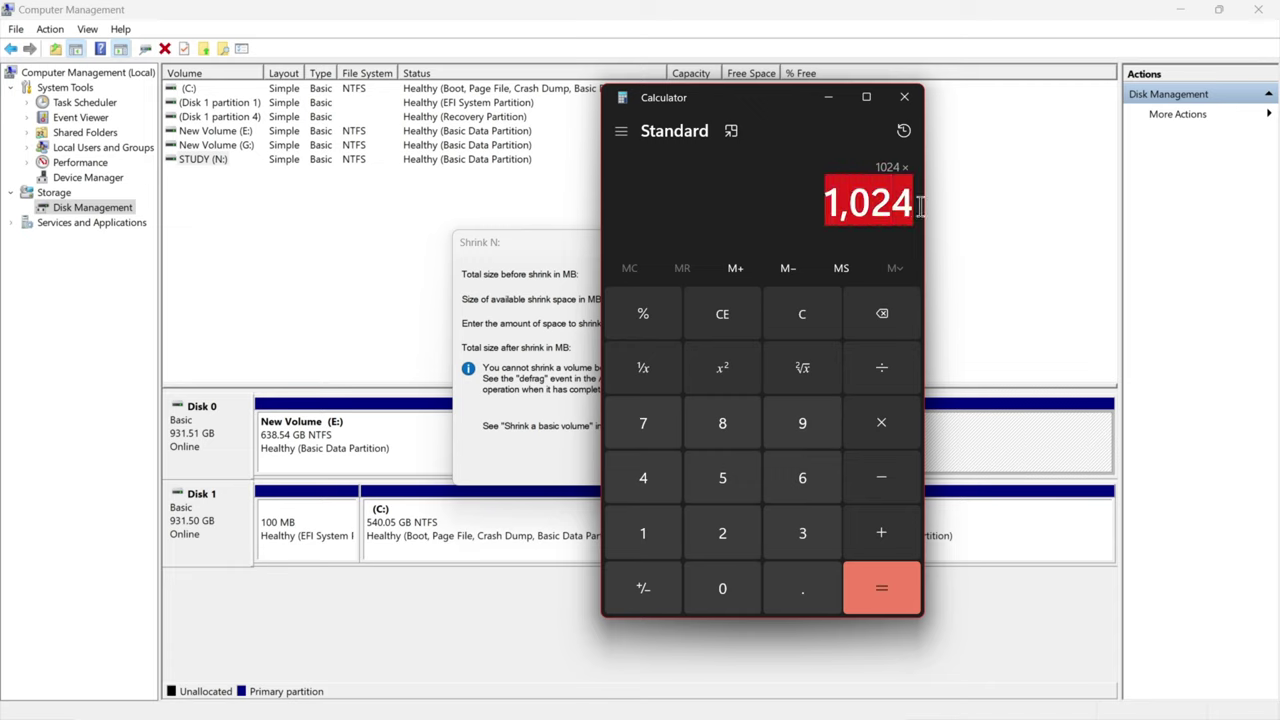
click(670, 545)
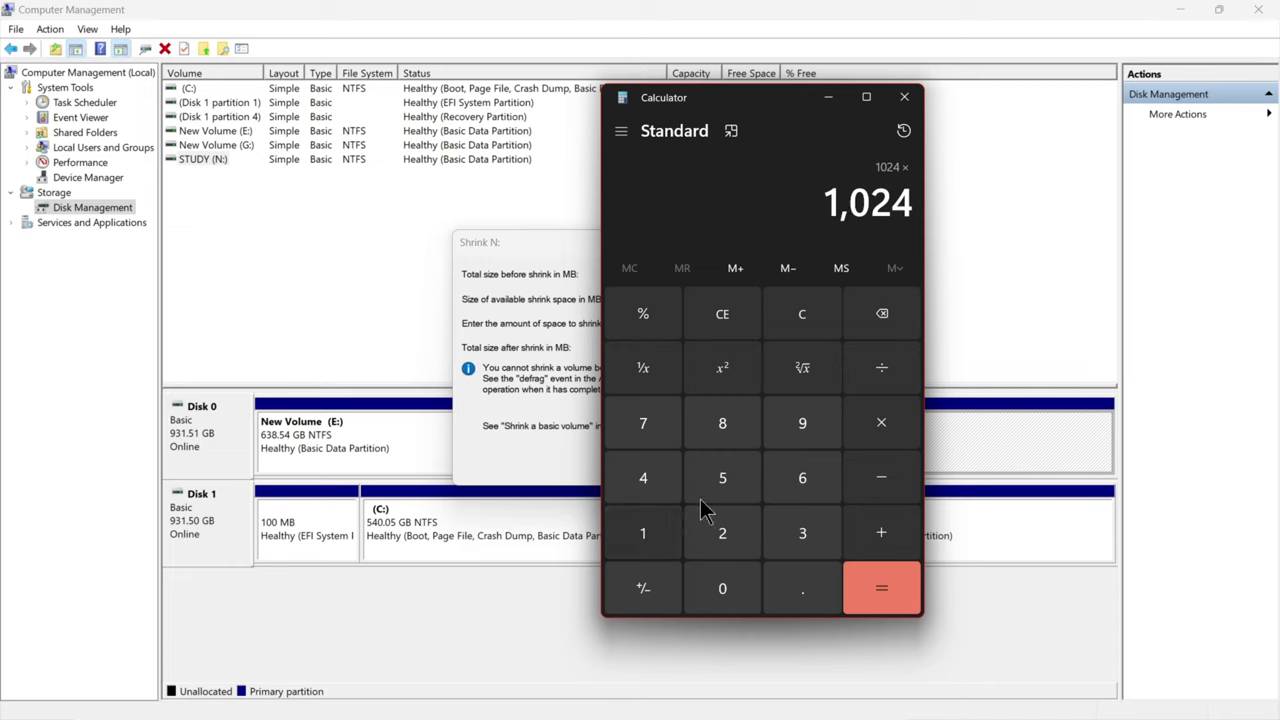
click(713, 590)
click(713, 590)
click(880, 591)
drag(783, 205, 913, 218)
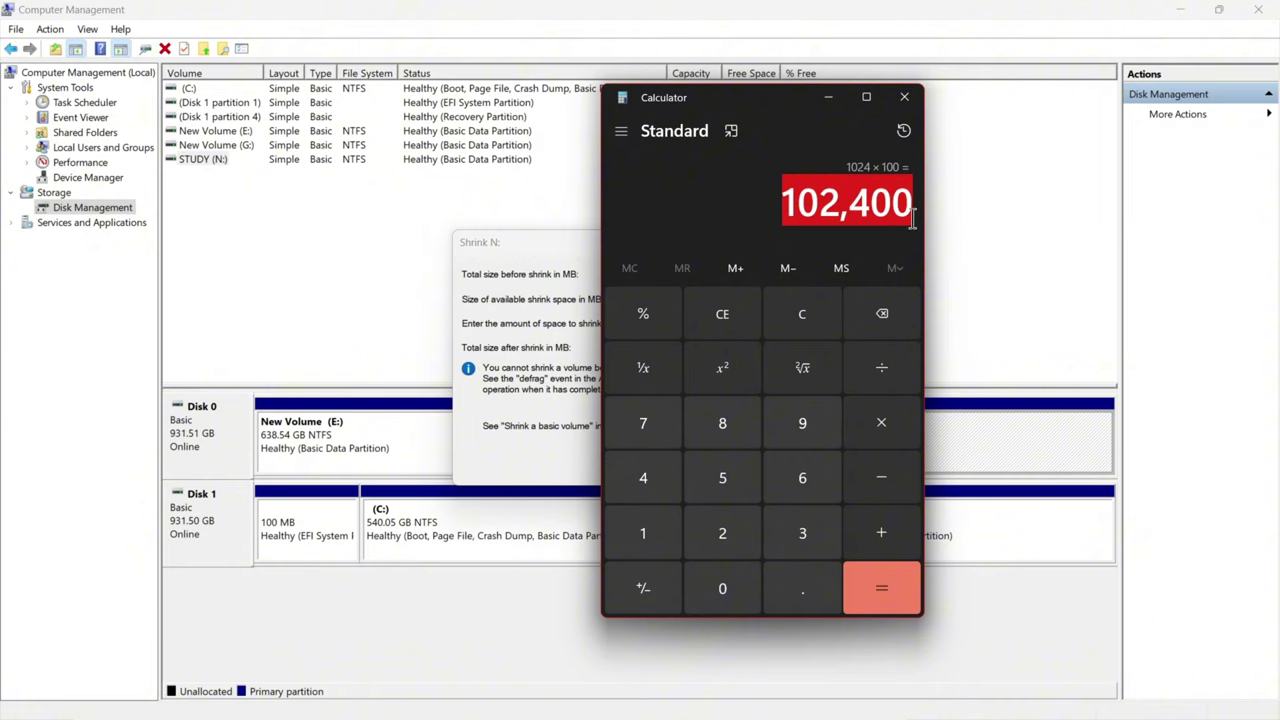
click(903, 100)
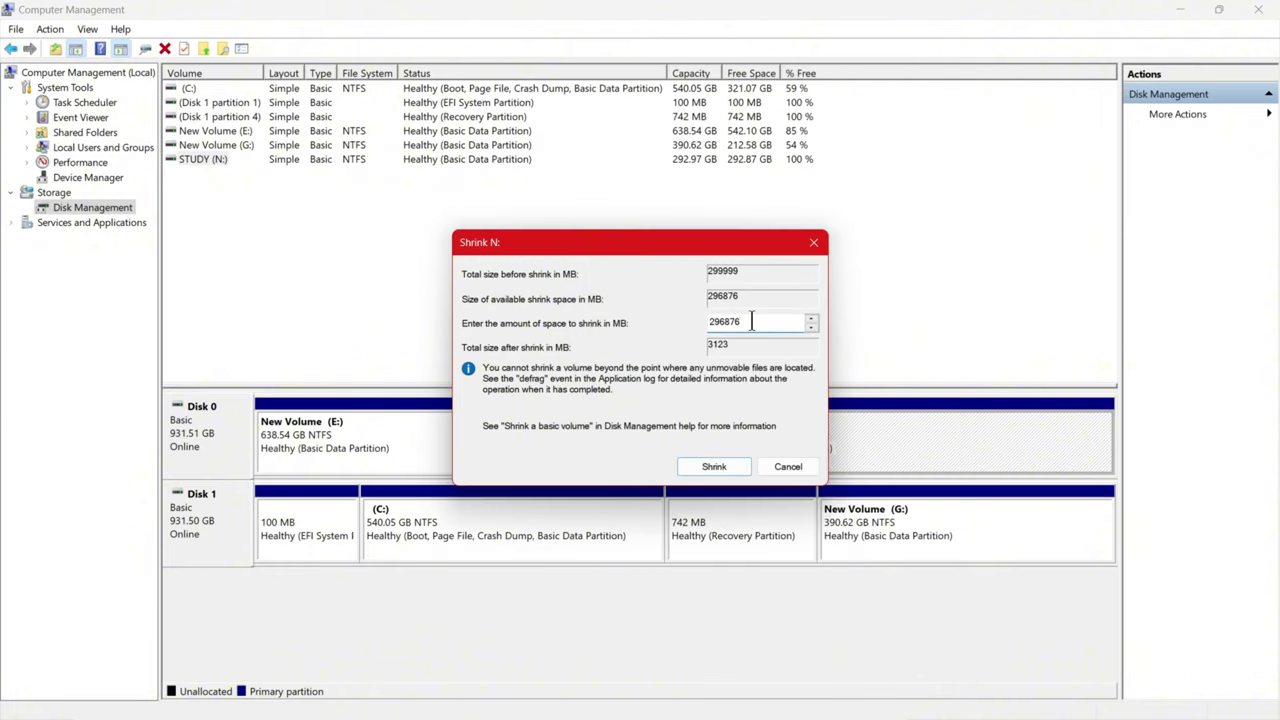
Shrink the STUDY (N:) volume by 100000 MB
drag(752, 322, 660, 325)
text(100000)
click(711, 467)
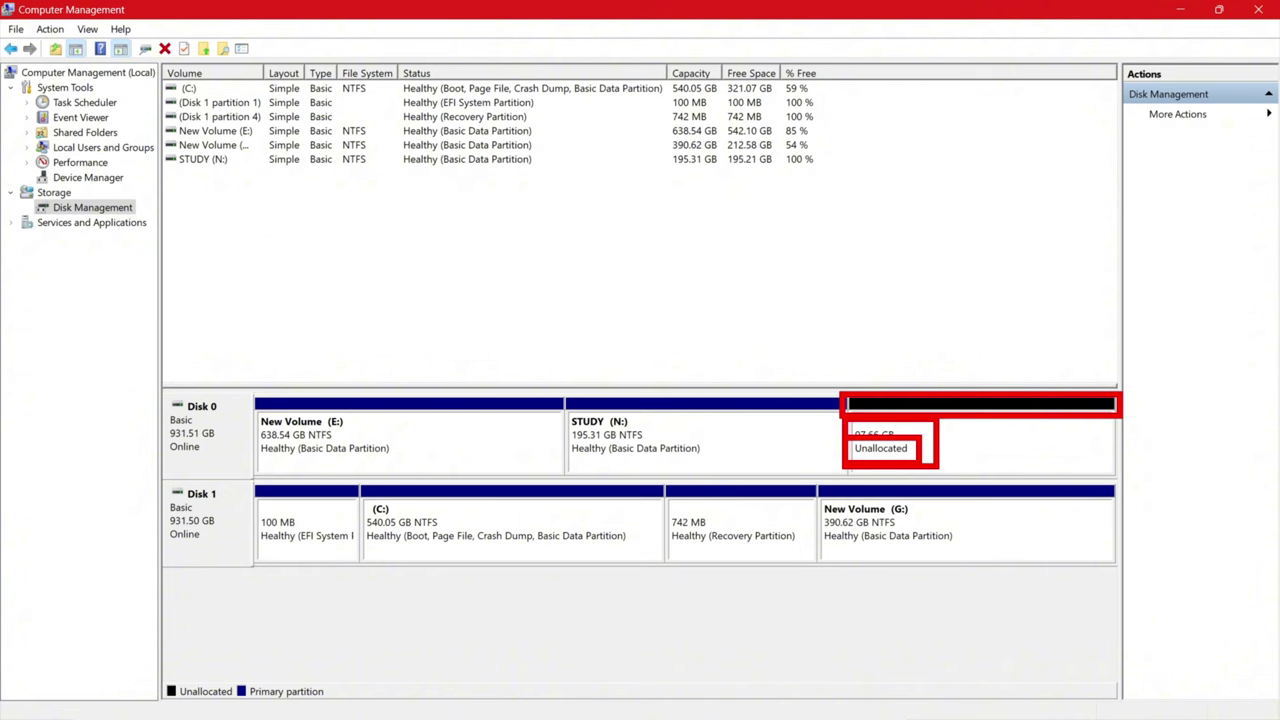
Move Computer Management aside and refresh the This PC drive list in File Explorer to check the size of STUDY (N:)
double_click(704, 13)
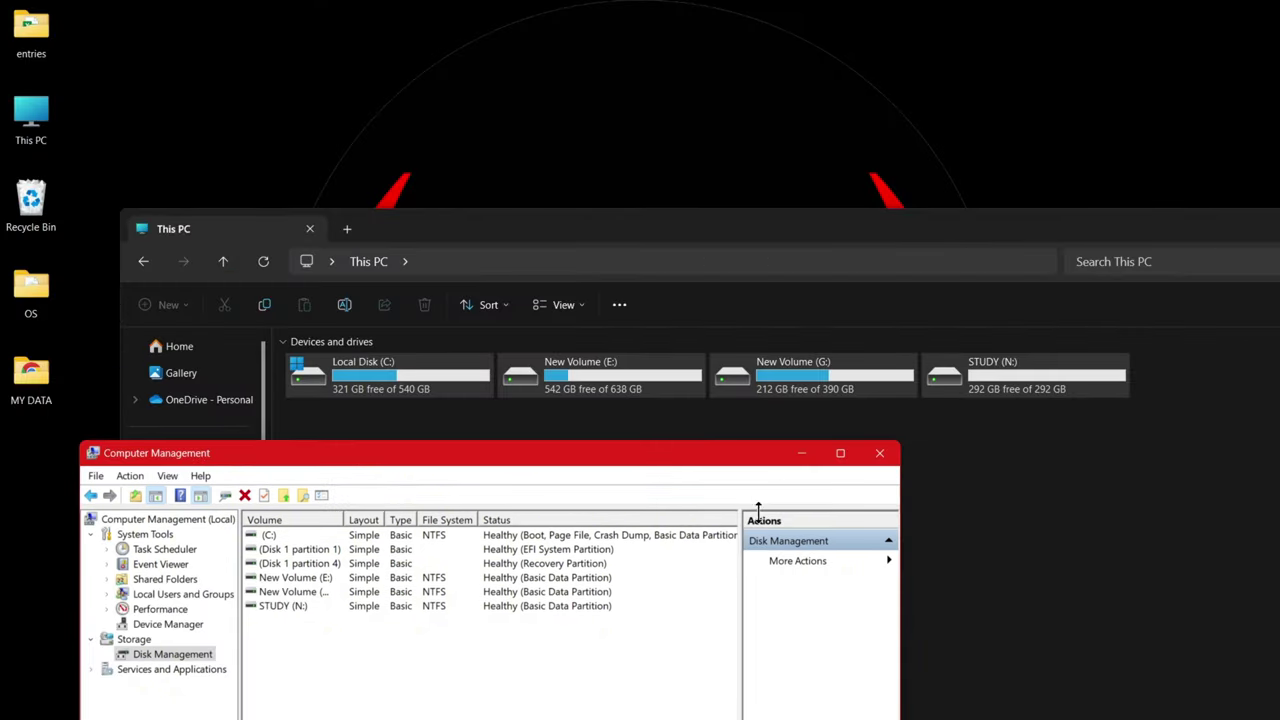
drag(450, 453, 450, 543)
click(626, 477)
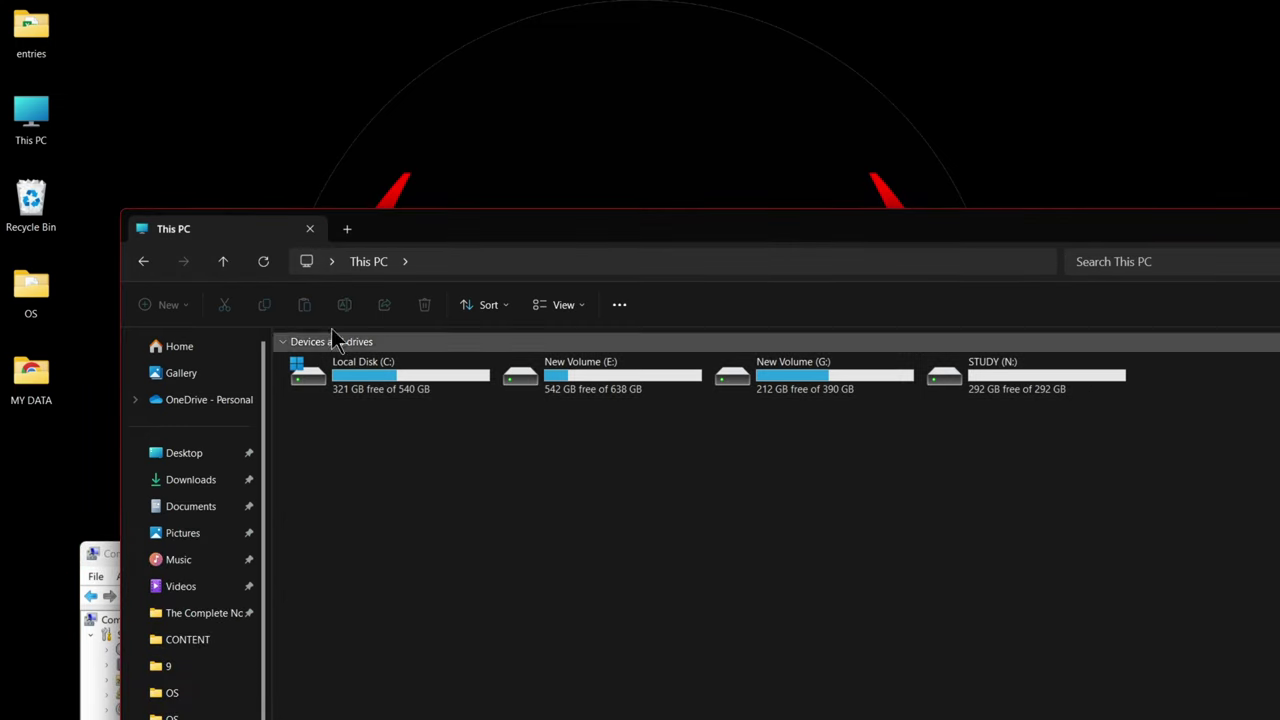
click(264, 266)
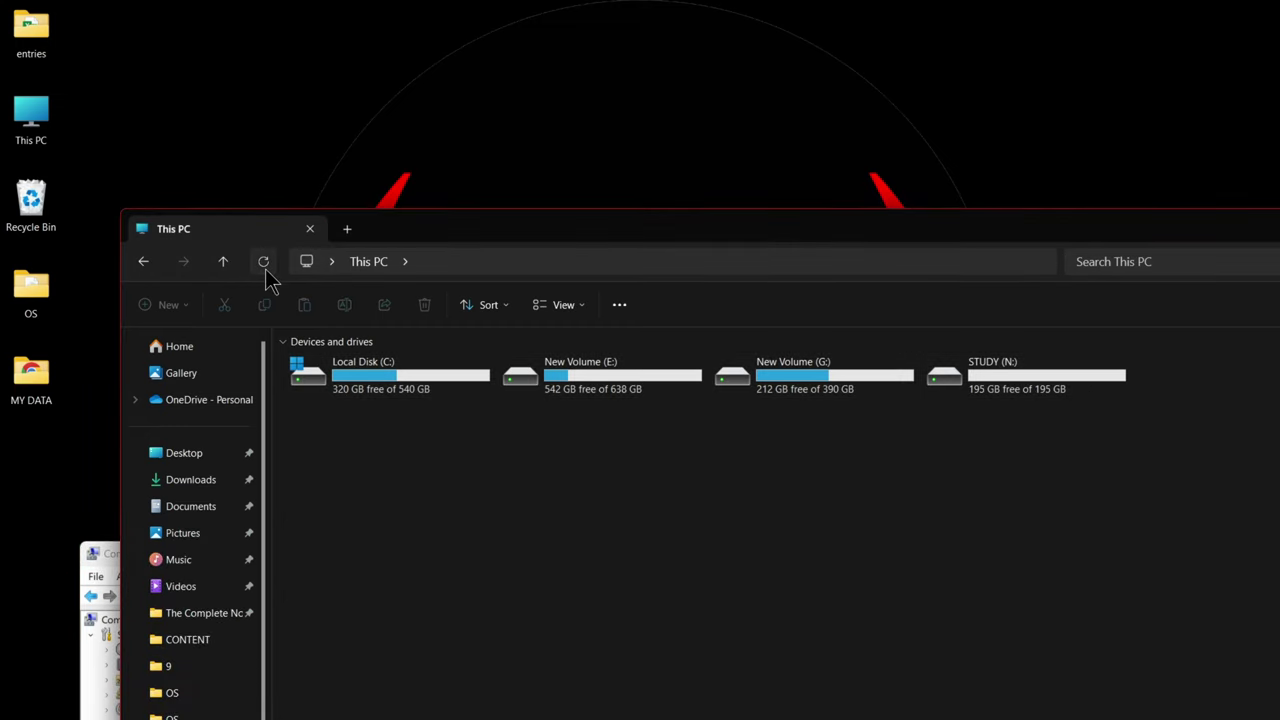
click(264, 263)
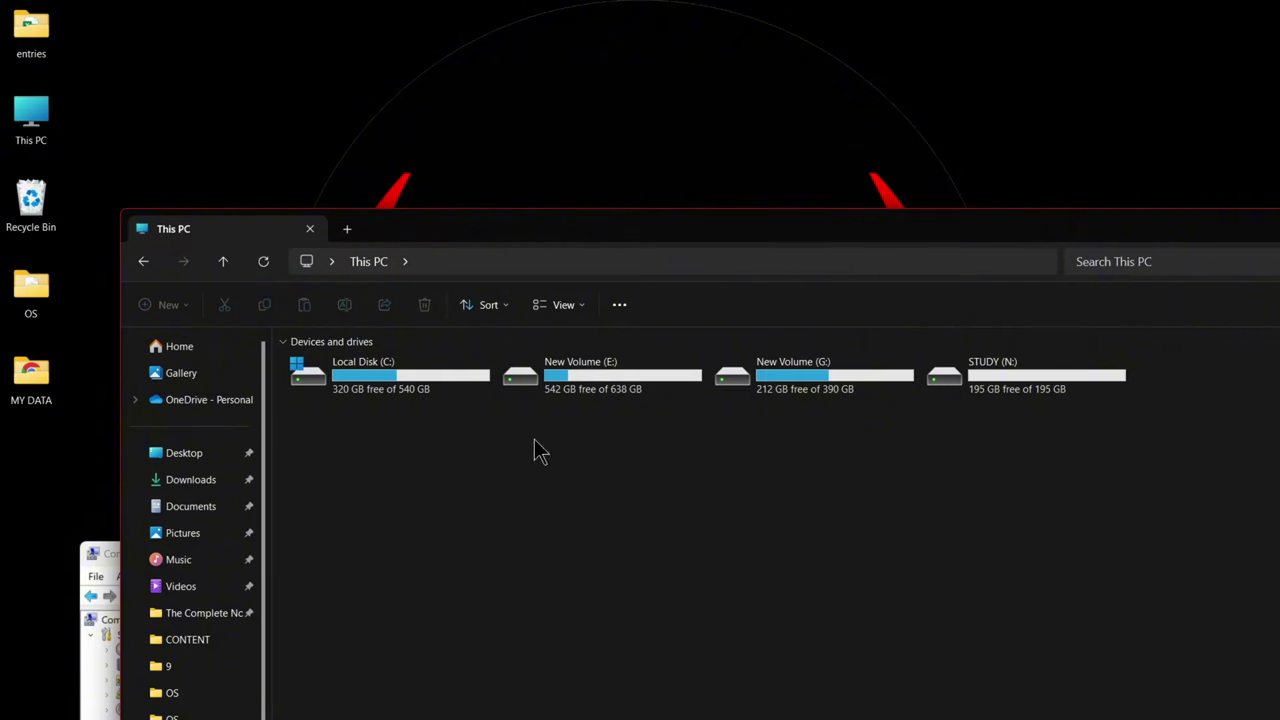
Return to Disk Management, maximized, and start a new simple volume on Disk 0's unallocated space, accepting the 100000 MB size
click(113, 549)
drag(215, 550, 378, 172)
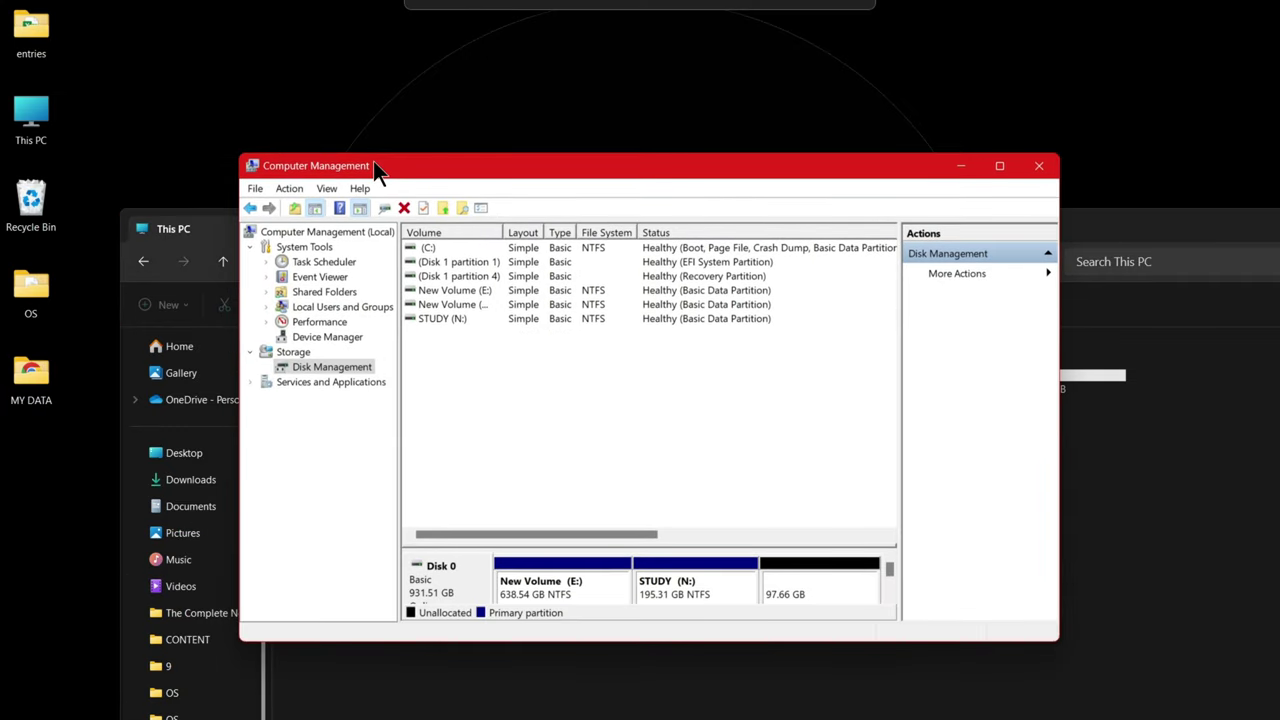
click(997, 167)
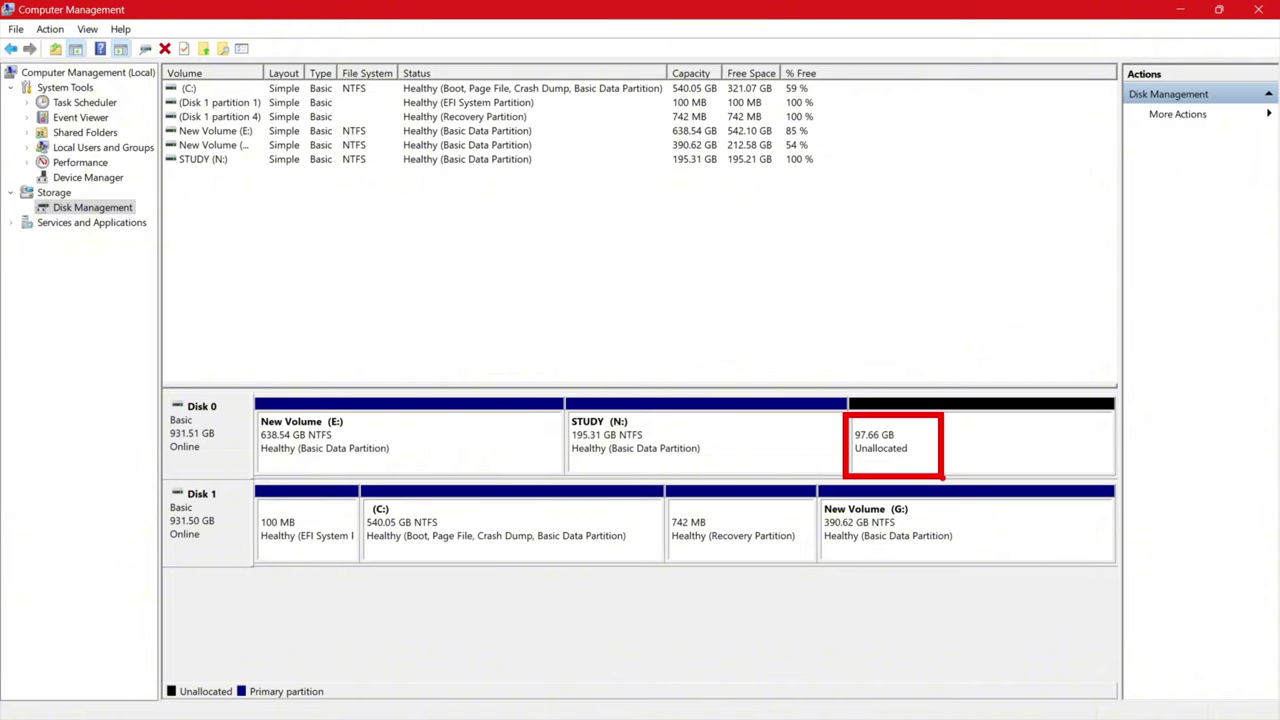
right_click(883, 432)
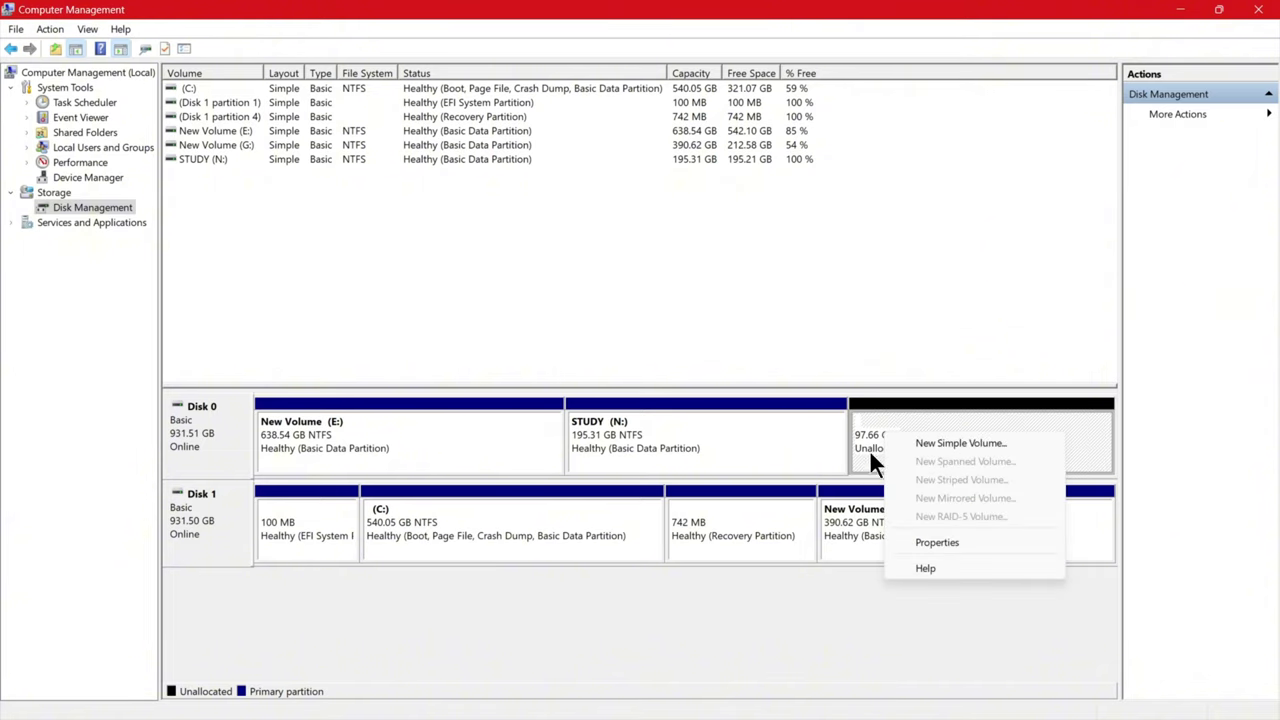
click(963, 443)
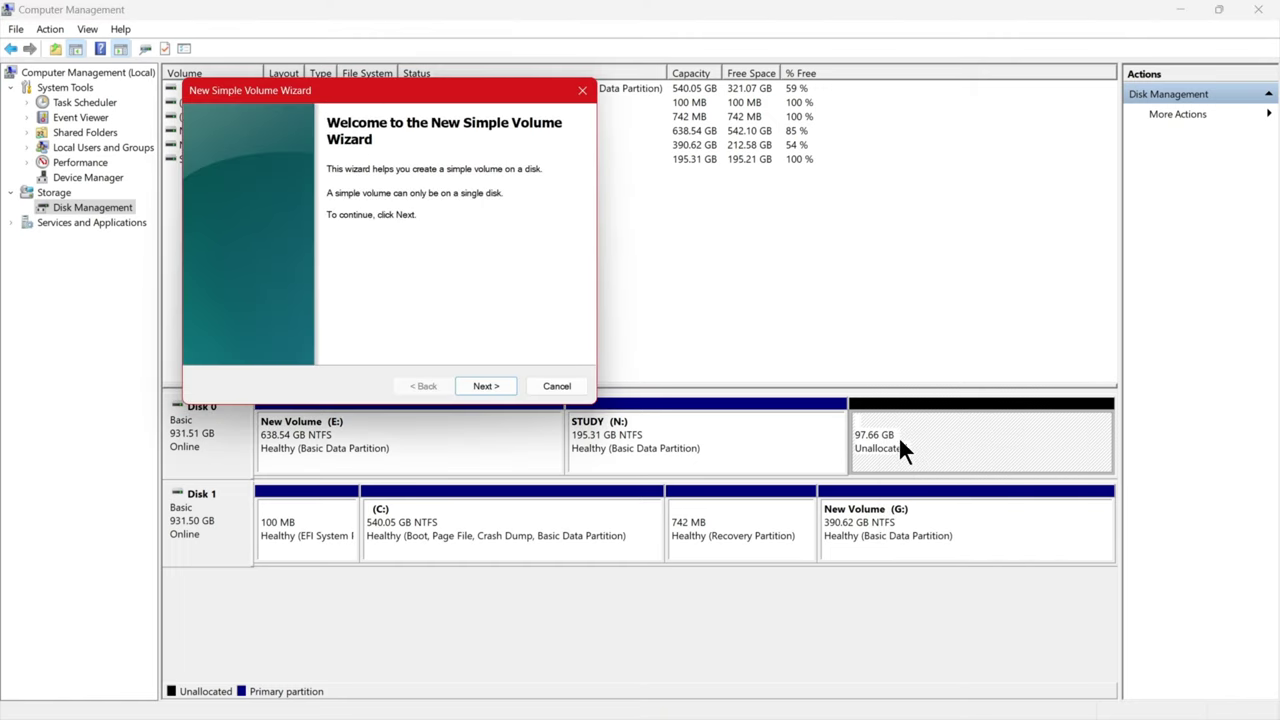
click(492, 389)
click(492, 387)
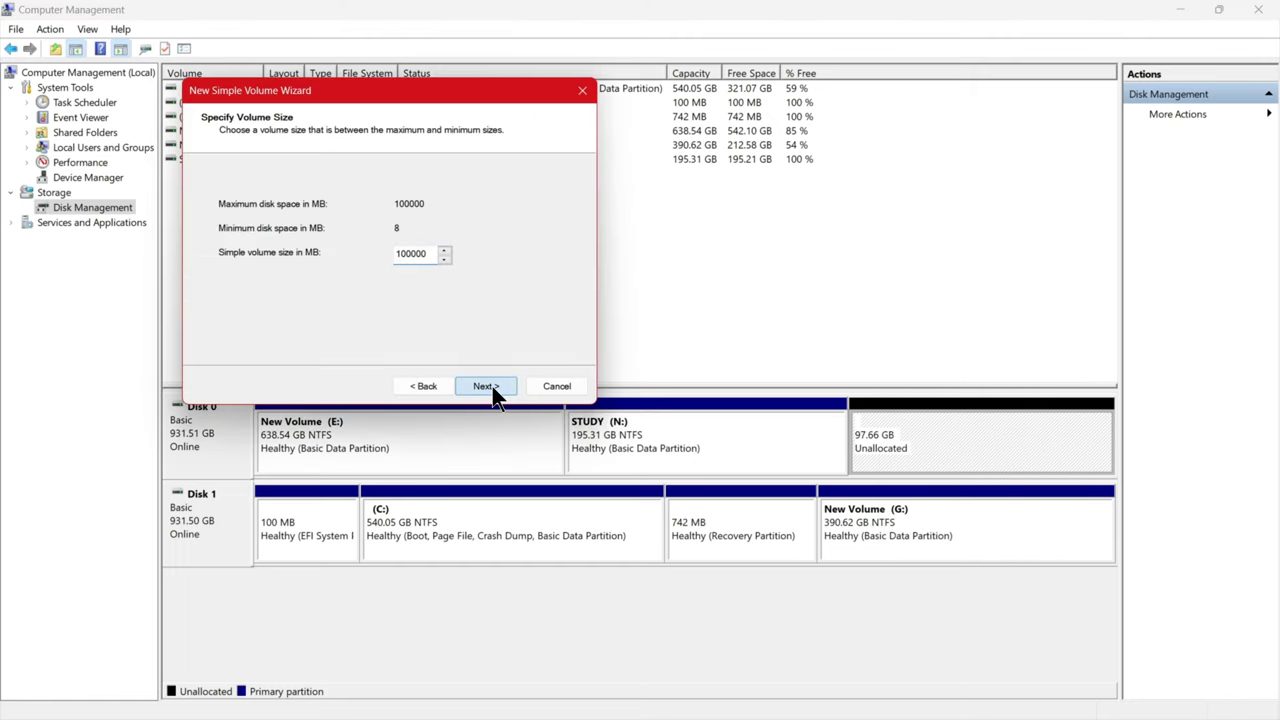
Assign drive letter A to the new volume and finish creating it with a quick NTFS format and the label New Volume
click(468, 207)
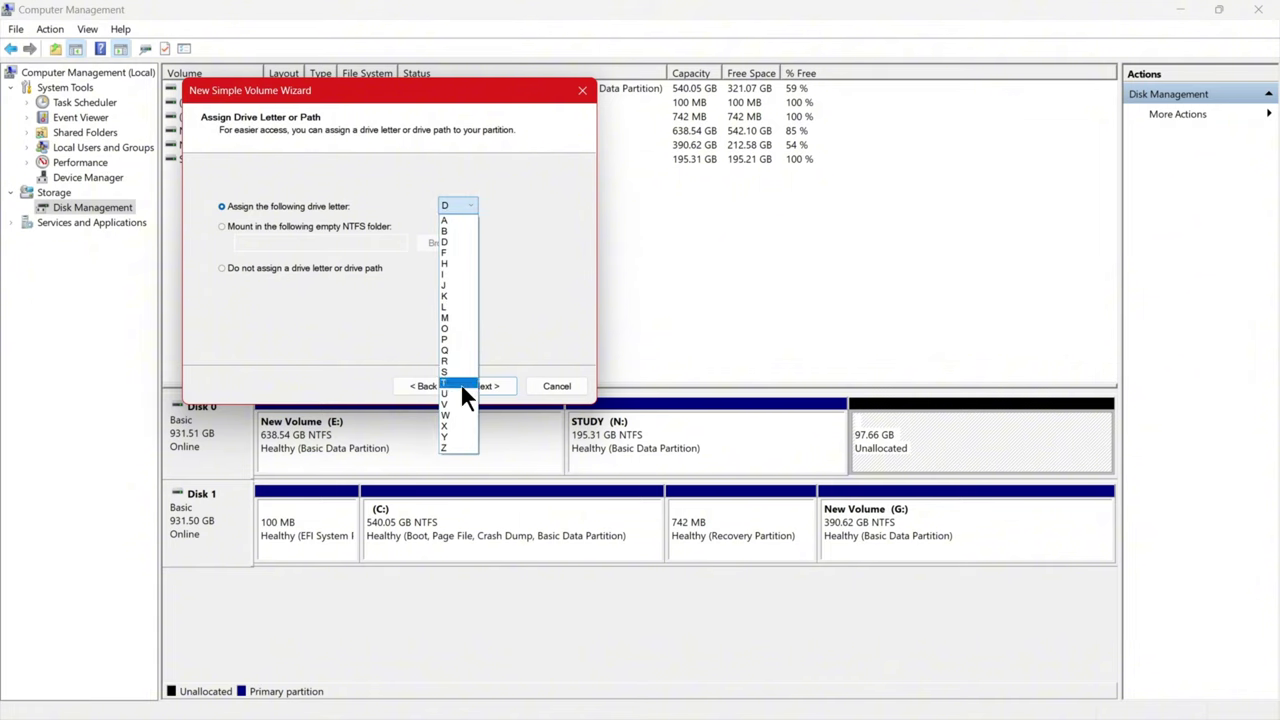
click(454, 222)
click(492, 385)
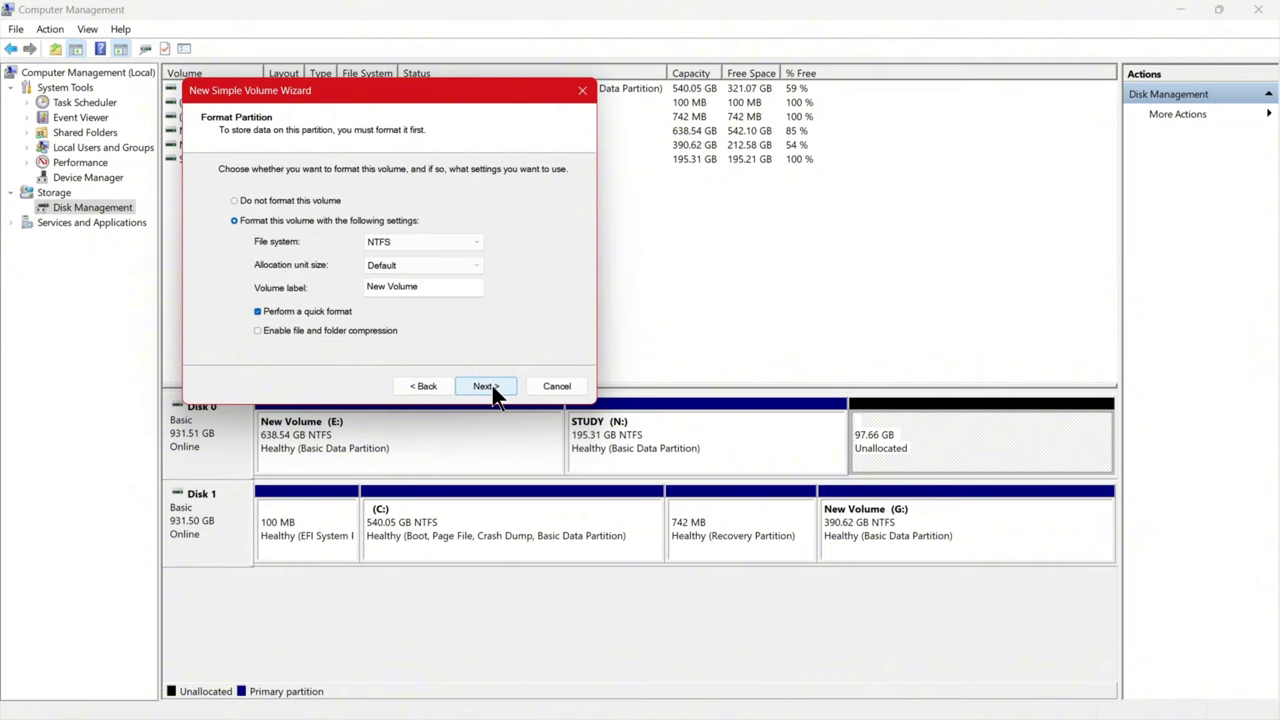
click(492, 385)
click(486, 386)
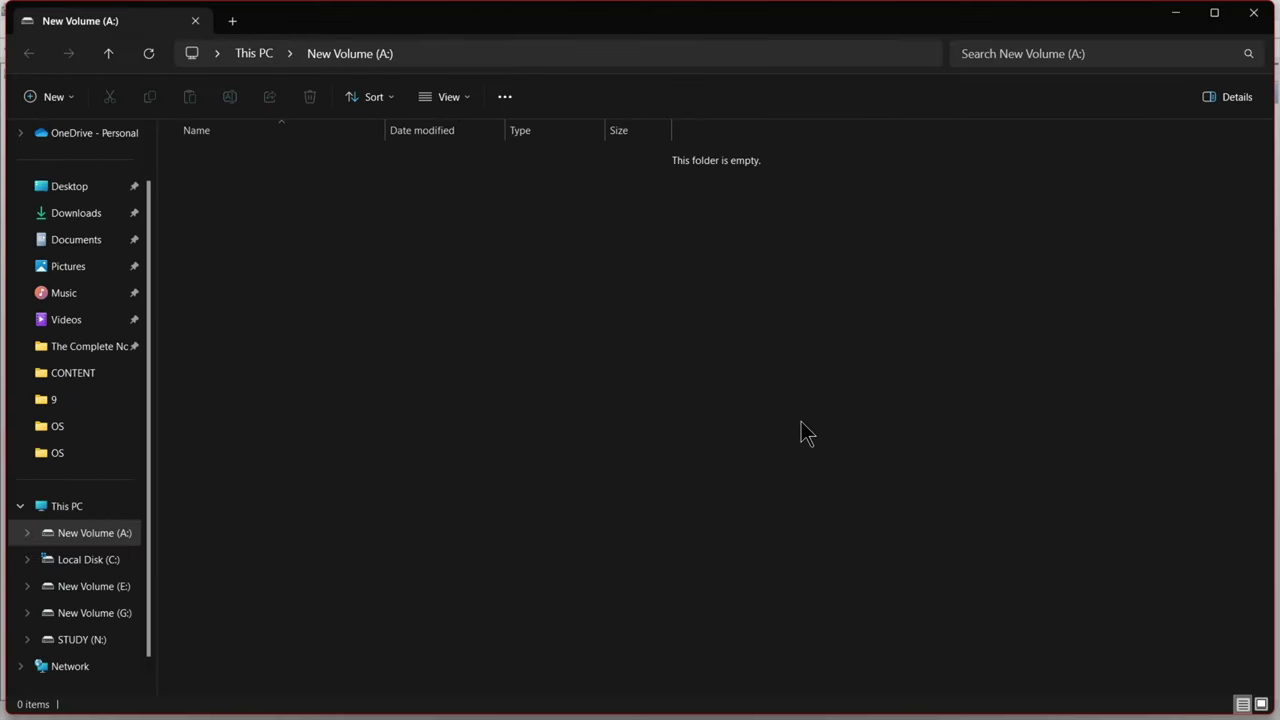
Close the New Volume (A:) window, restore Computer Management to its smaller size, and switch to a maximized This PC window
drag(253, 363, 806, 148)
click(1253, 13)
double_click(1137, 12)
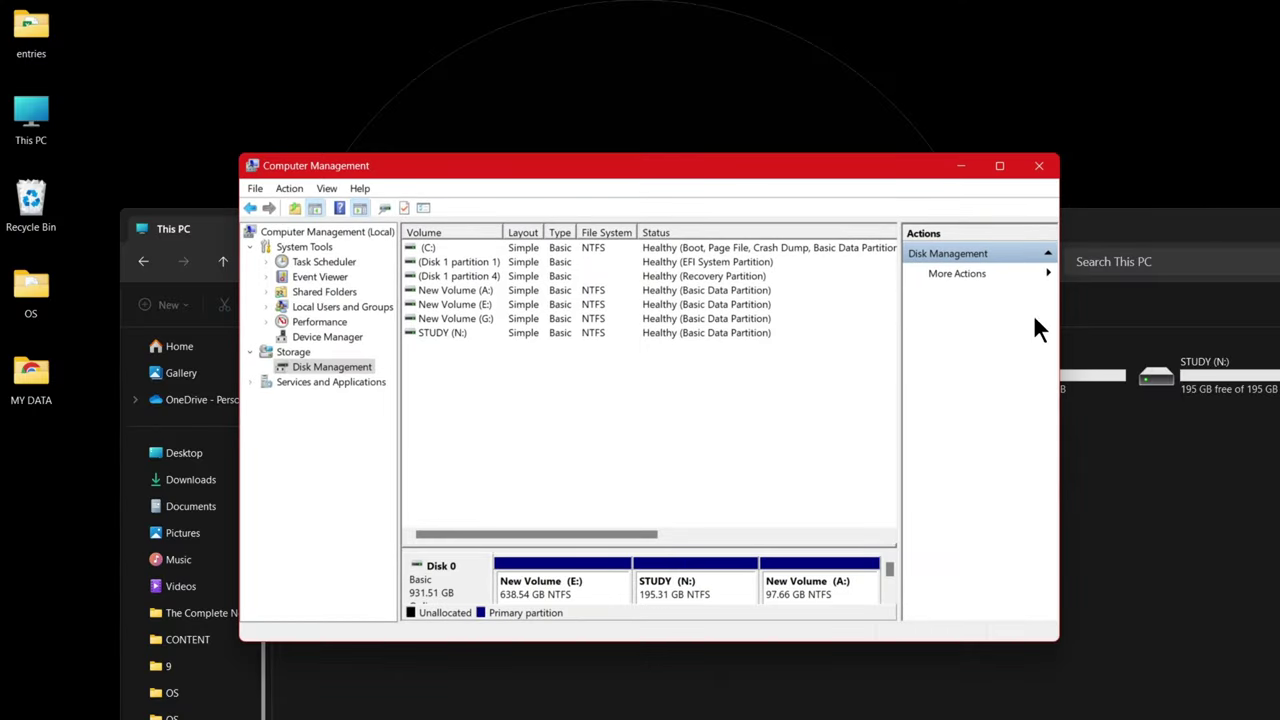
click(1147, 236)
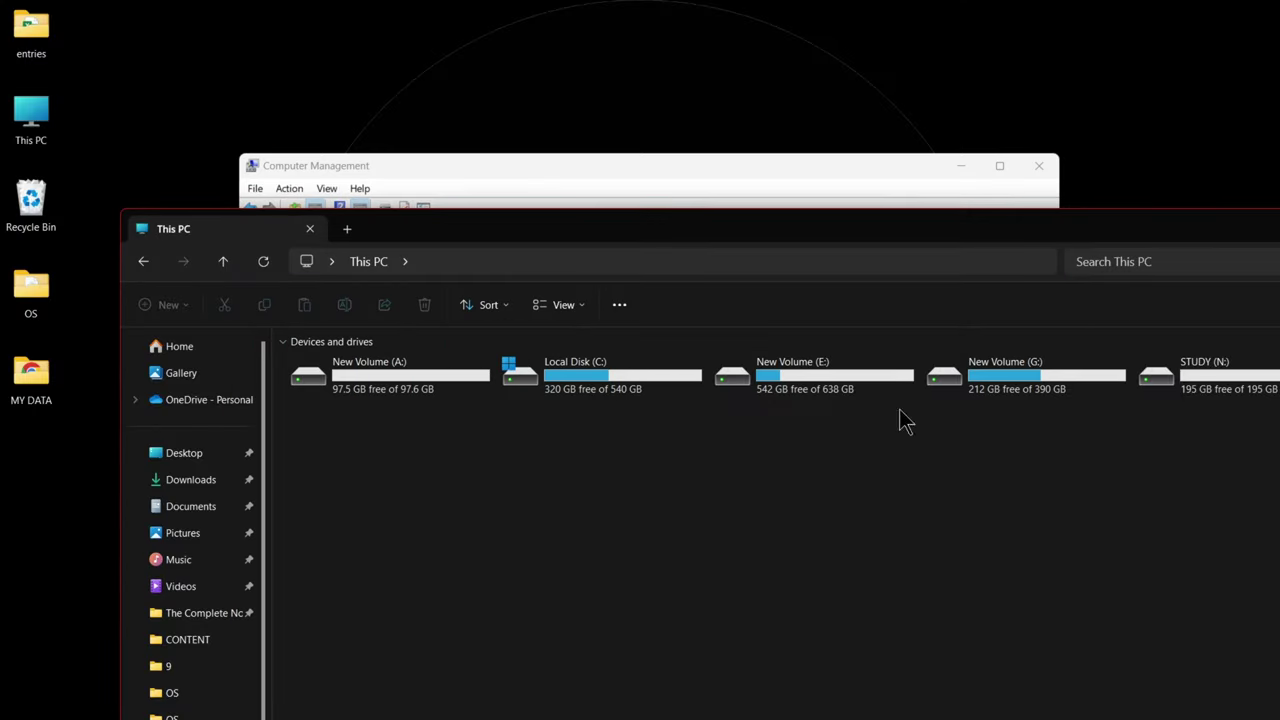
double_click(911, 234)
Examine the drives listed in This PC, including the new volume A:, C: and E:
drag(234, 254, 297, 257)
drag(538, 250, 1144, 160)
click(615, 447)
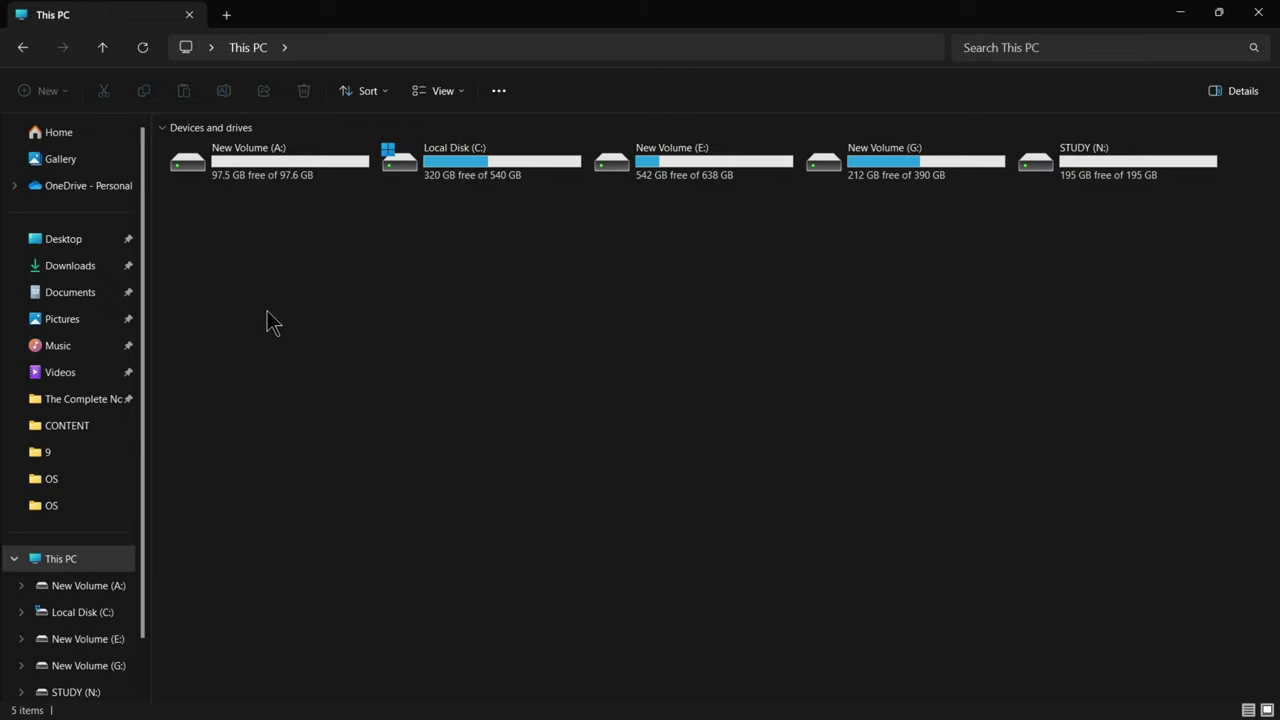
drag(257, 245, 286, 170)
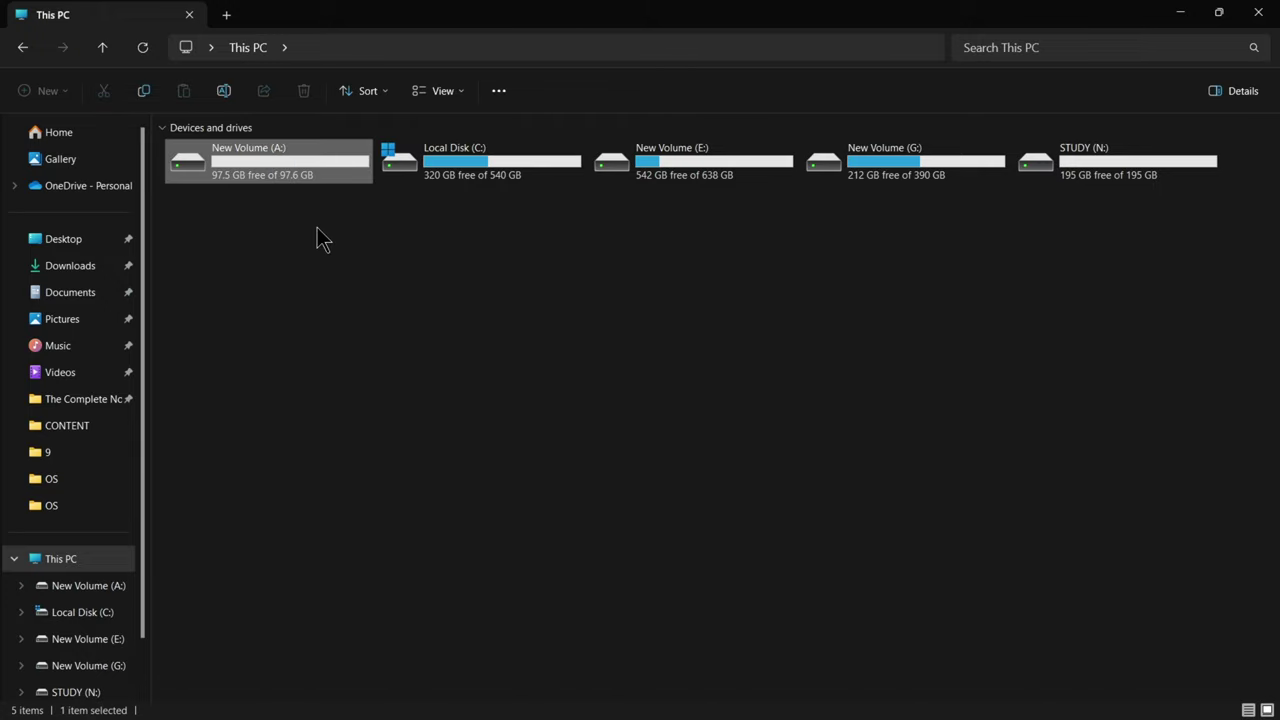
drag(430, 234, 509, 177)
drag(660, 224, 773, 178)
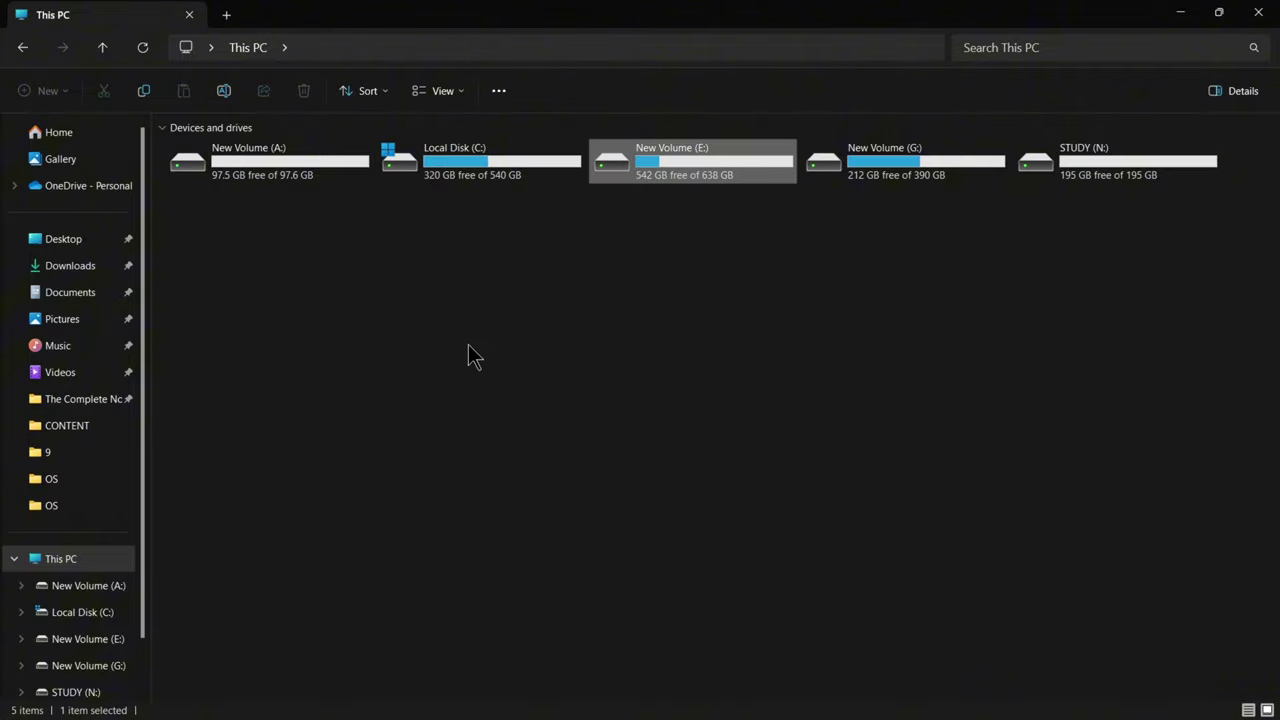
drag(256, 255, 320, 145)
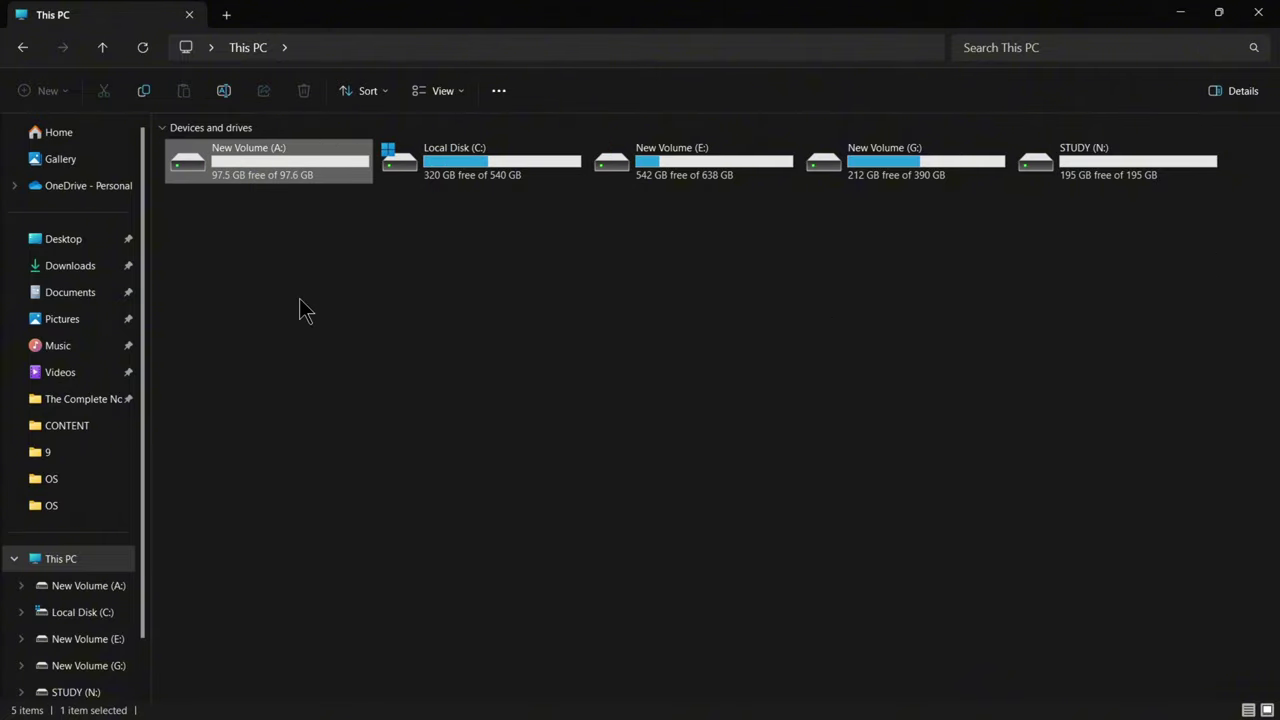
Rename the New Volume (A:) drive in This PC to SOFTWARE and grant administrator permission for the change
drag(209, 220, 293, 159)
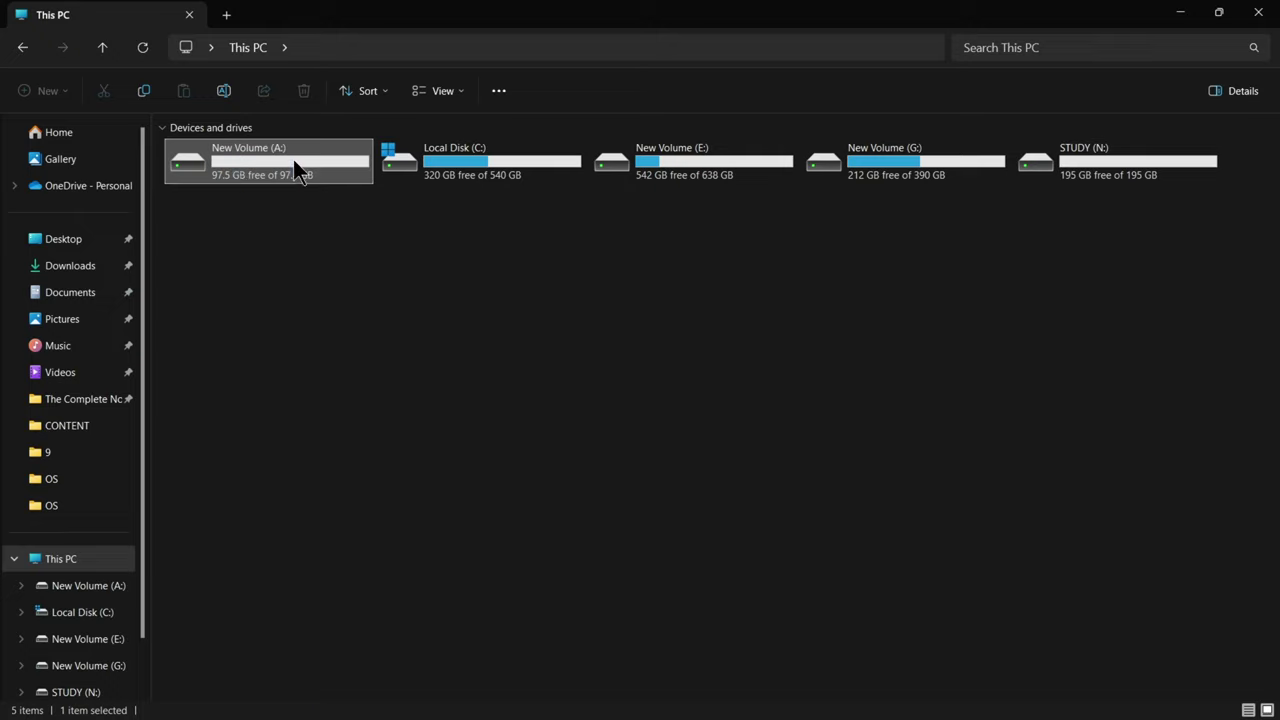
right_click(238, 185)
click(294, 450)
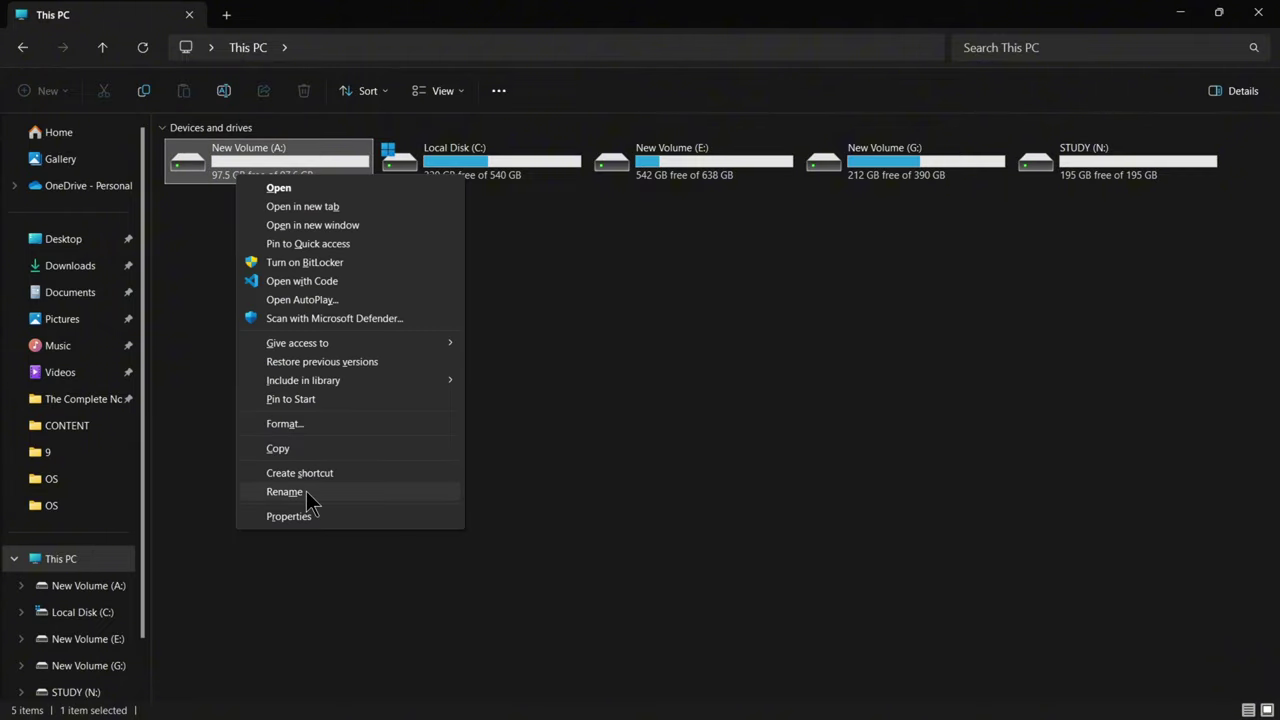
click(306, 491)
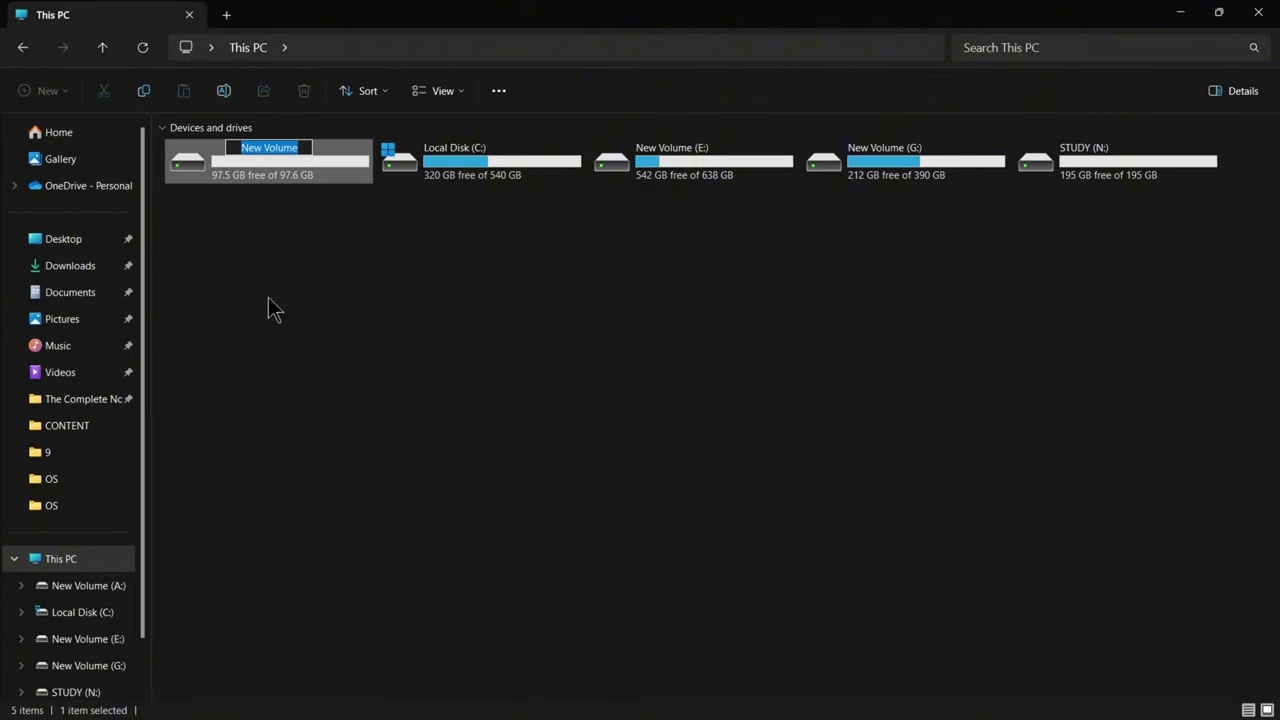
text(SO)
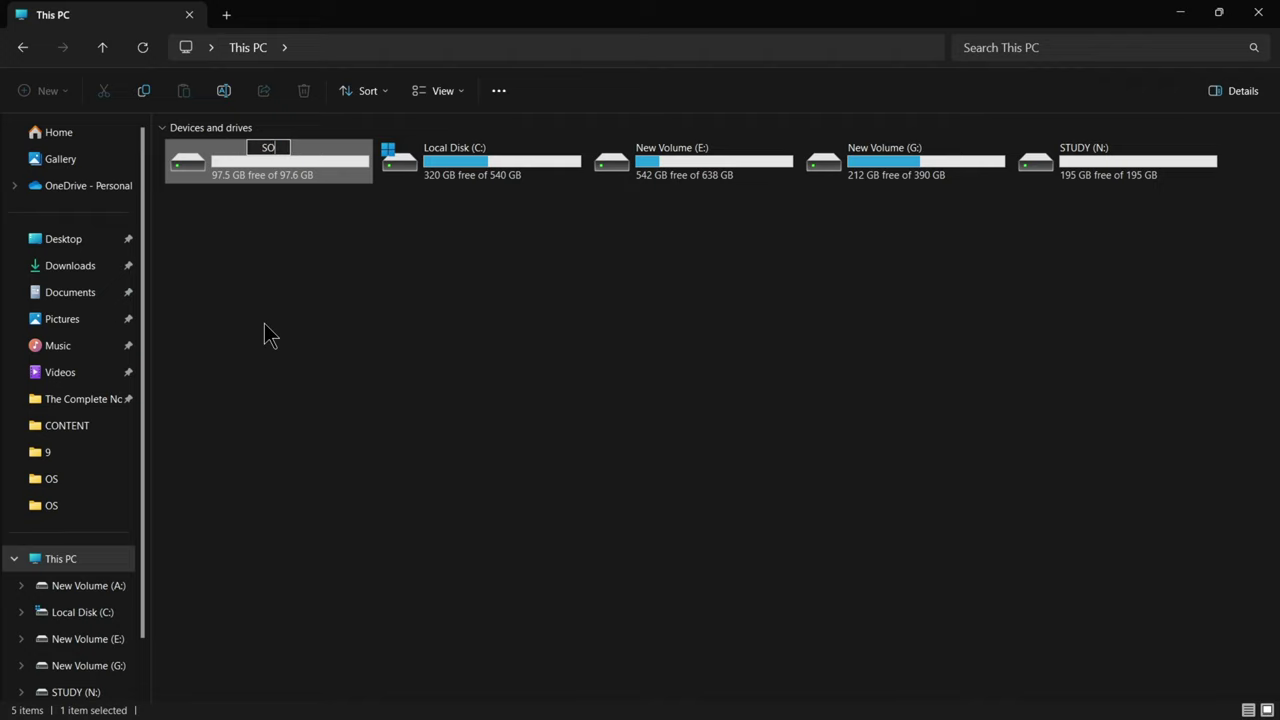
text(FTWARE)
key(Return)
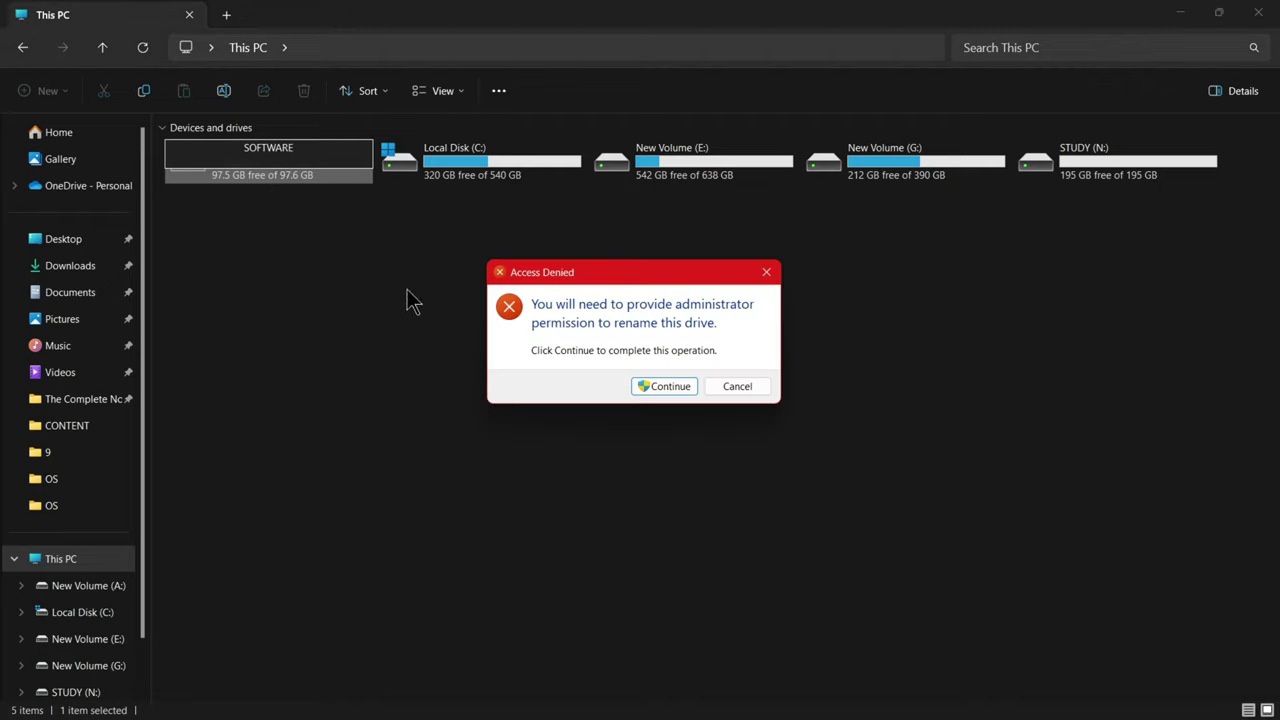
click(648, 388)
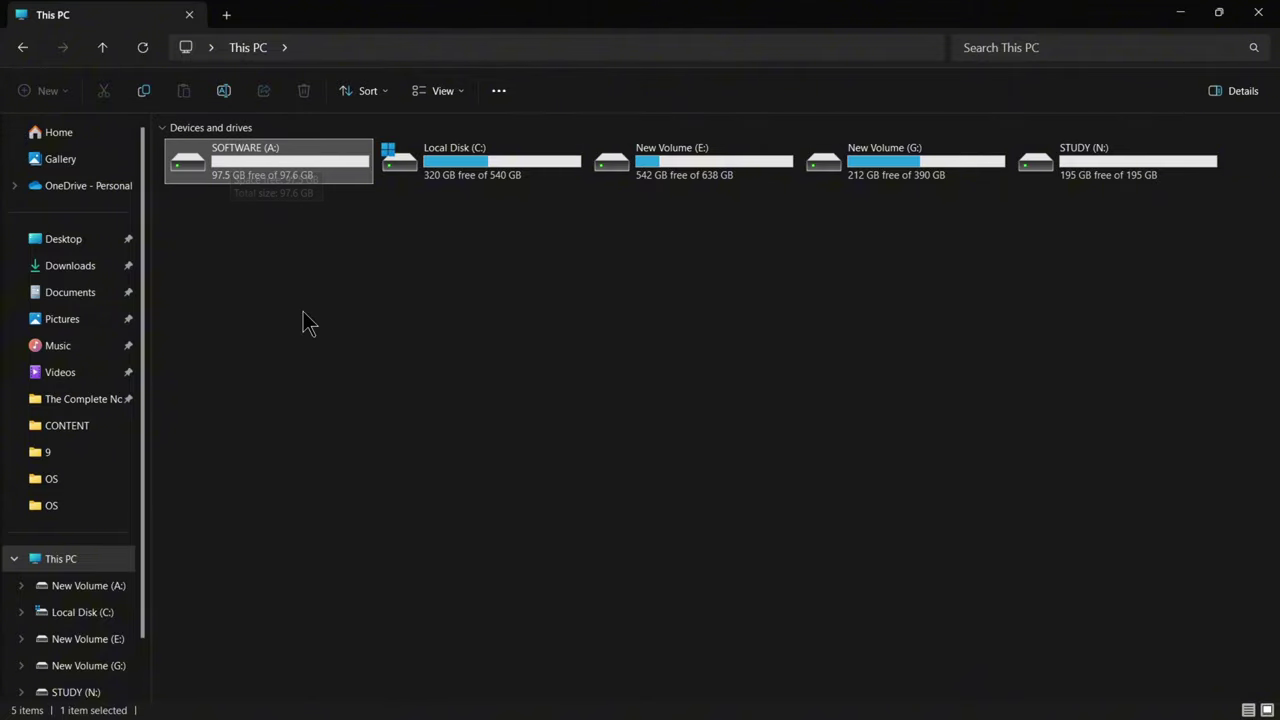
Return to Disk Management, maximize it, and select the SOFTWARE (A:) partition on Disk 0
click(305, 318)
click(253, 168)
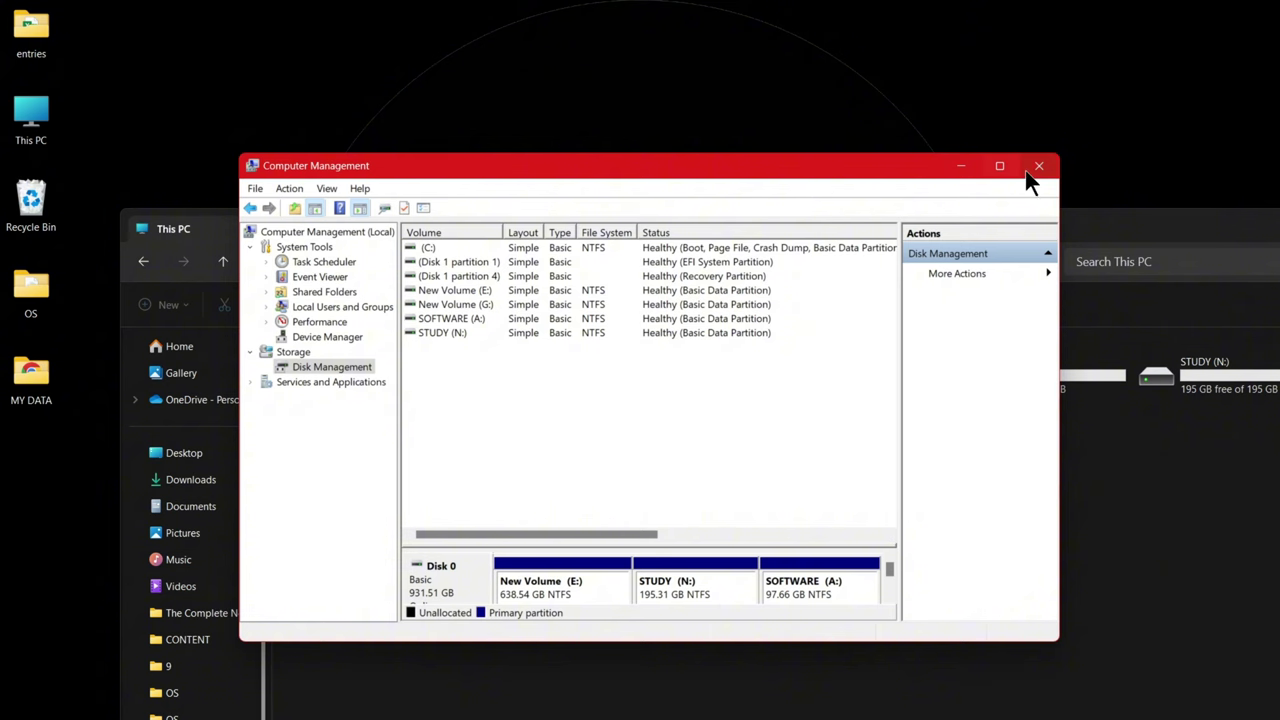
click(999, 166)
click(894, 445)
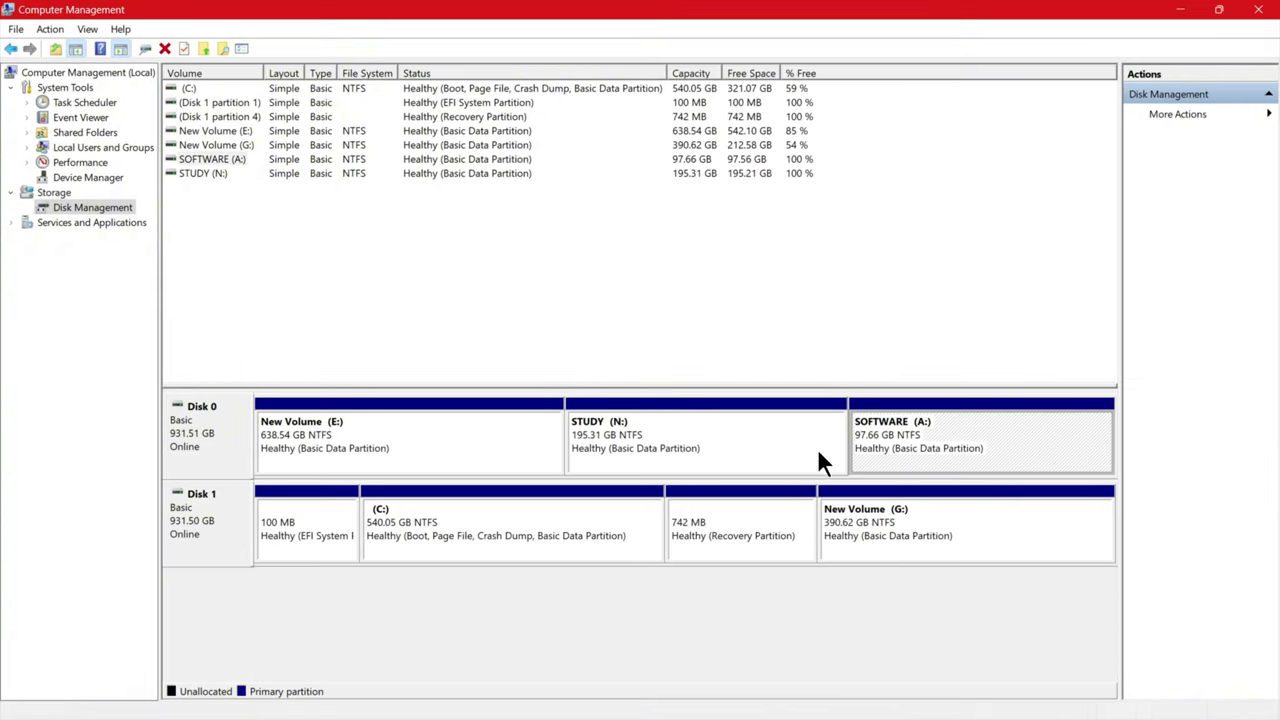
Remove drive letter A from the SOFTWARE volume through its drive letter and paths settings, confirming the removal
right_click(888, 429)
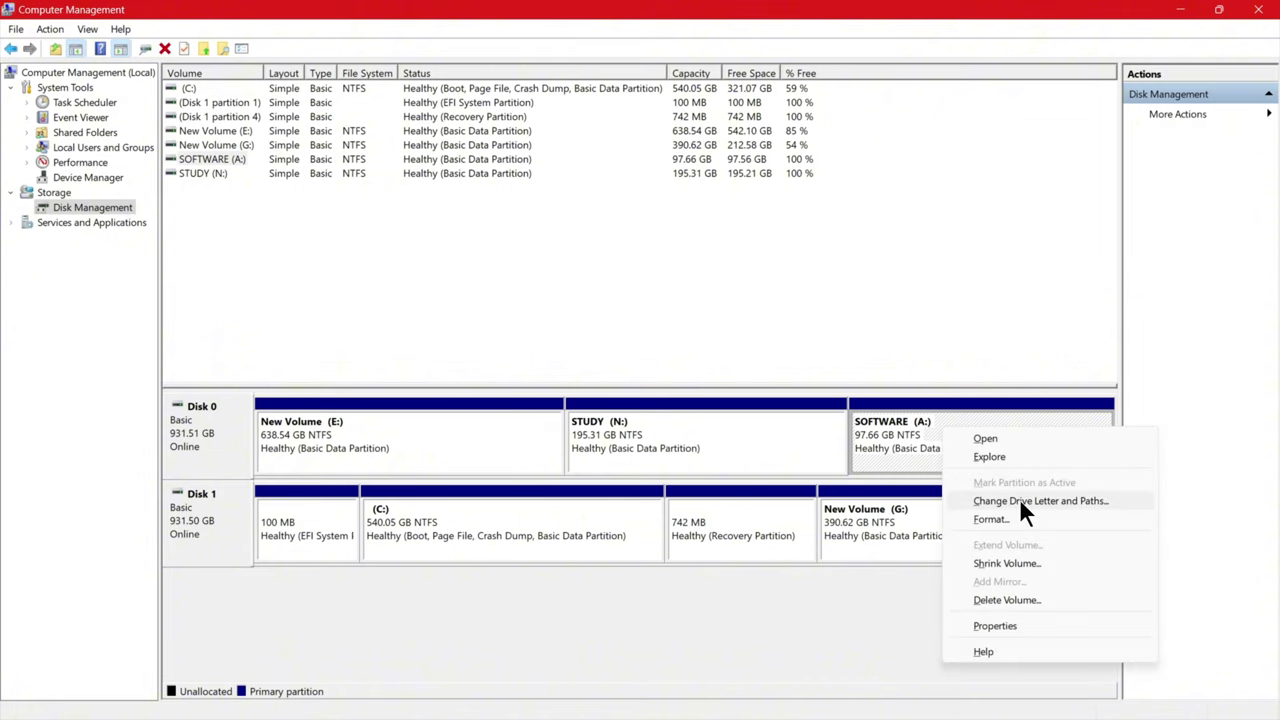
click(1019, 498)
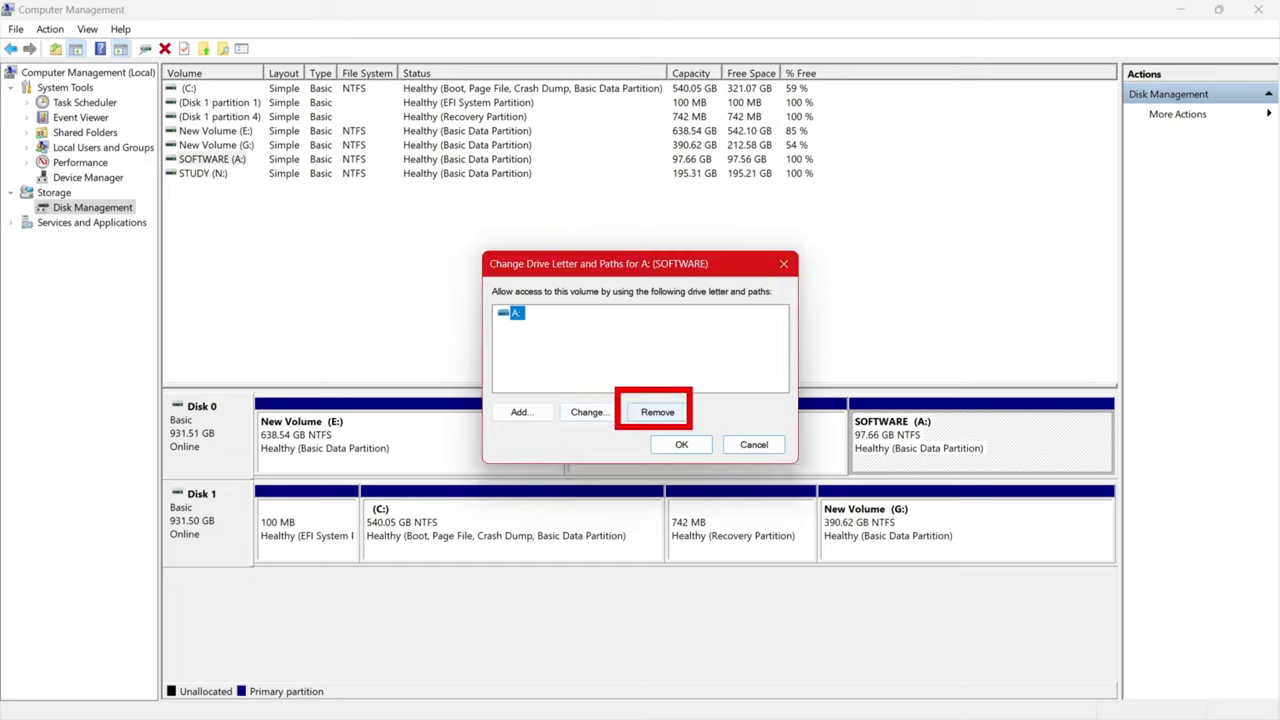
click(697, 440)
right_click(889, 430)
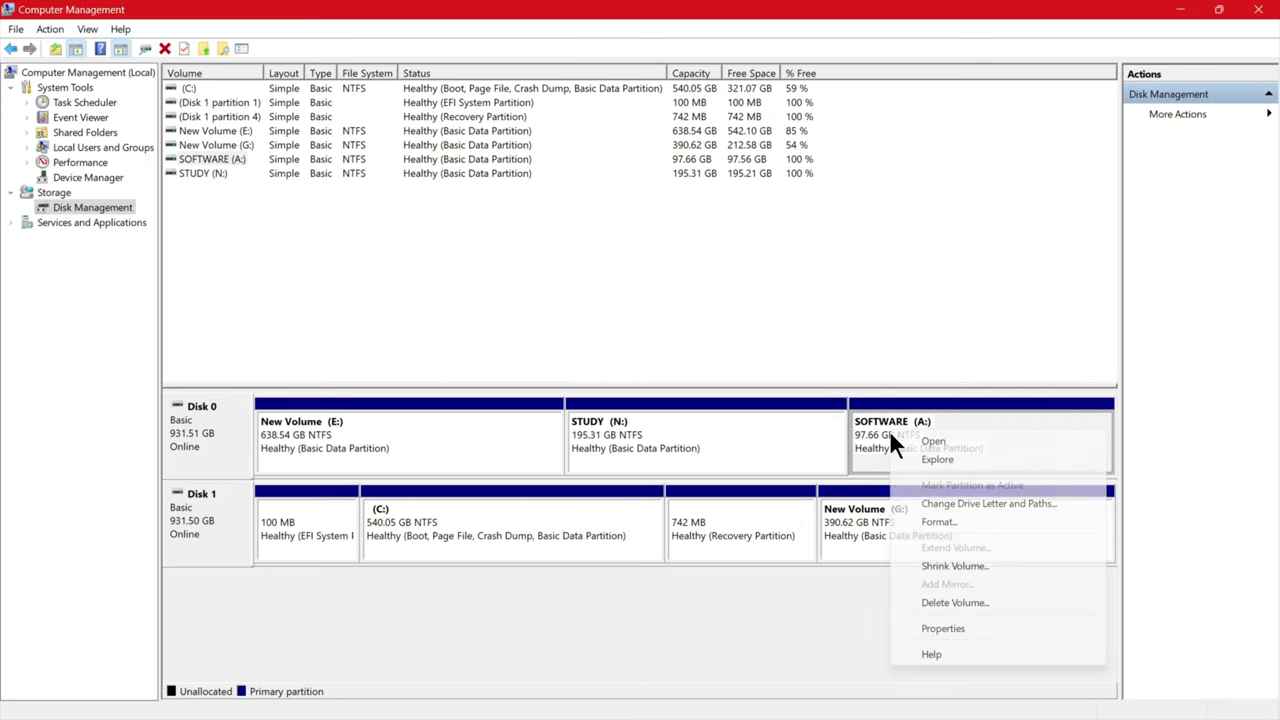
click(966, 503)
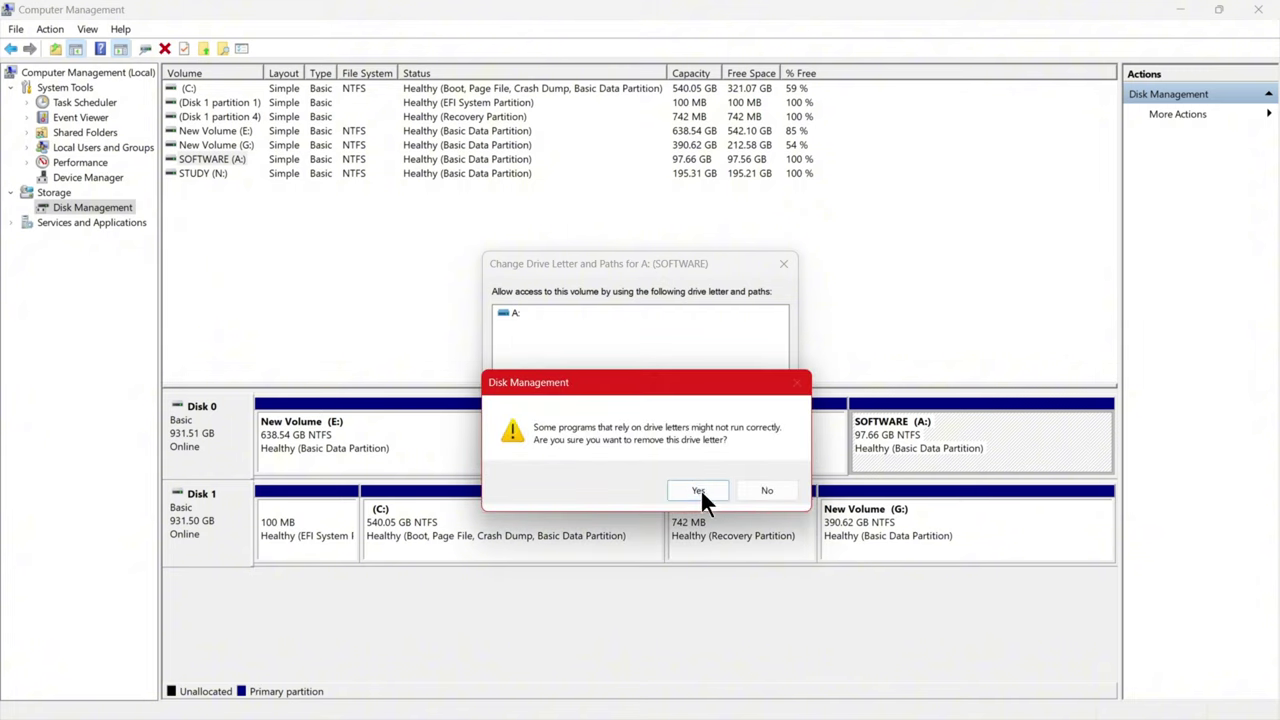
click(700, 489)
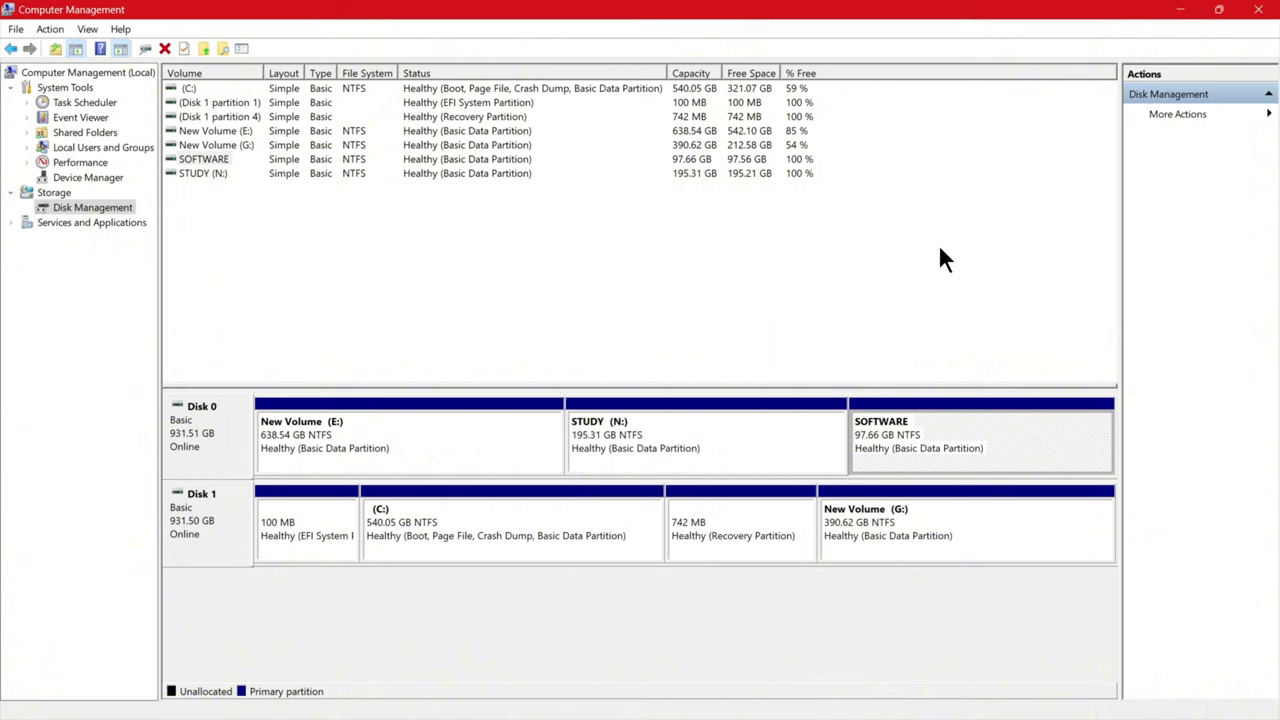
Minimize Computer Management to check which drives This PC lists, and switch back to Disk Management
click(1179, 12)
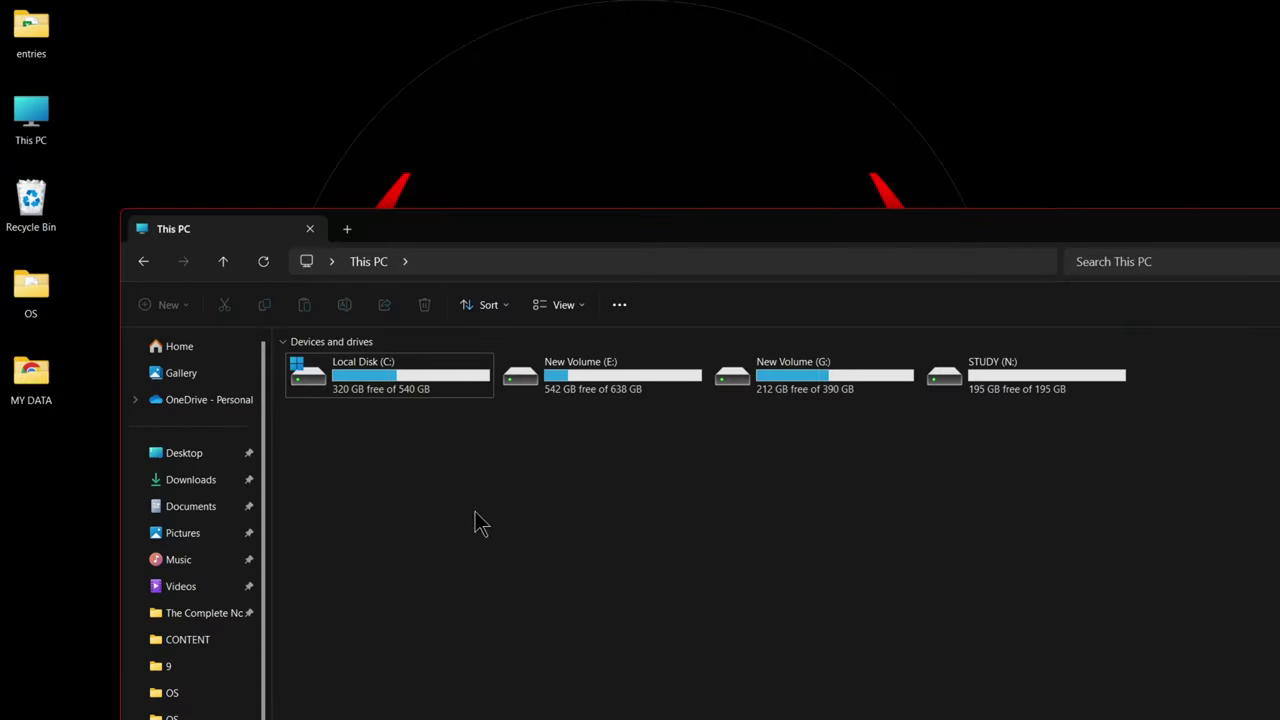
drag(431, 462, 1060, 395)
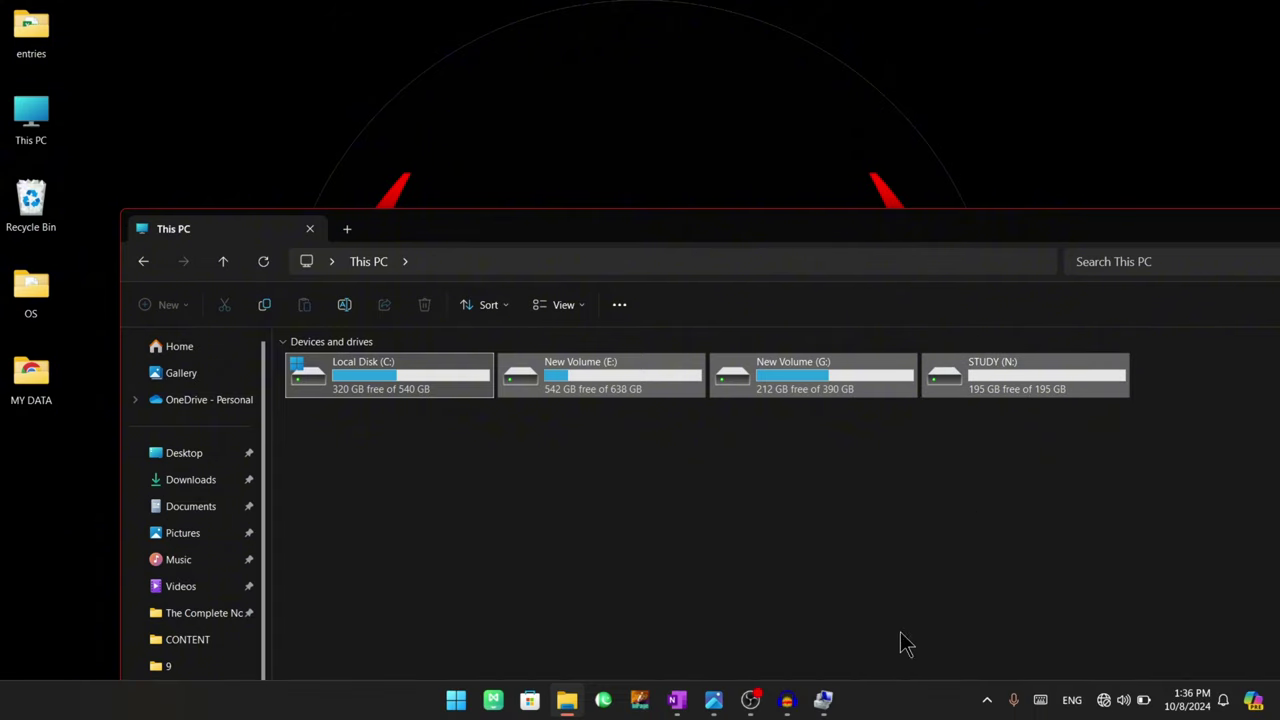
click(824, 701)
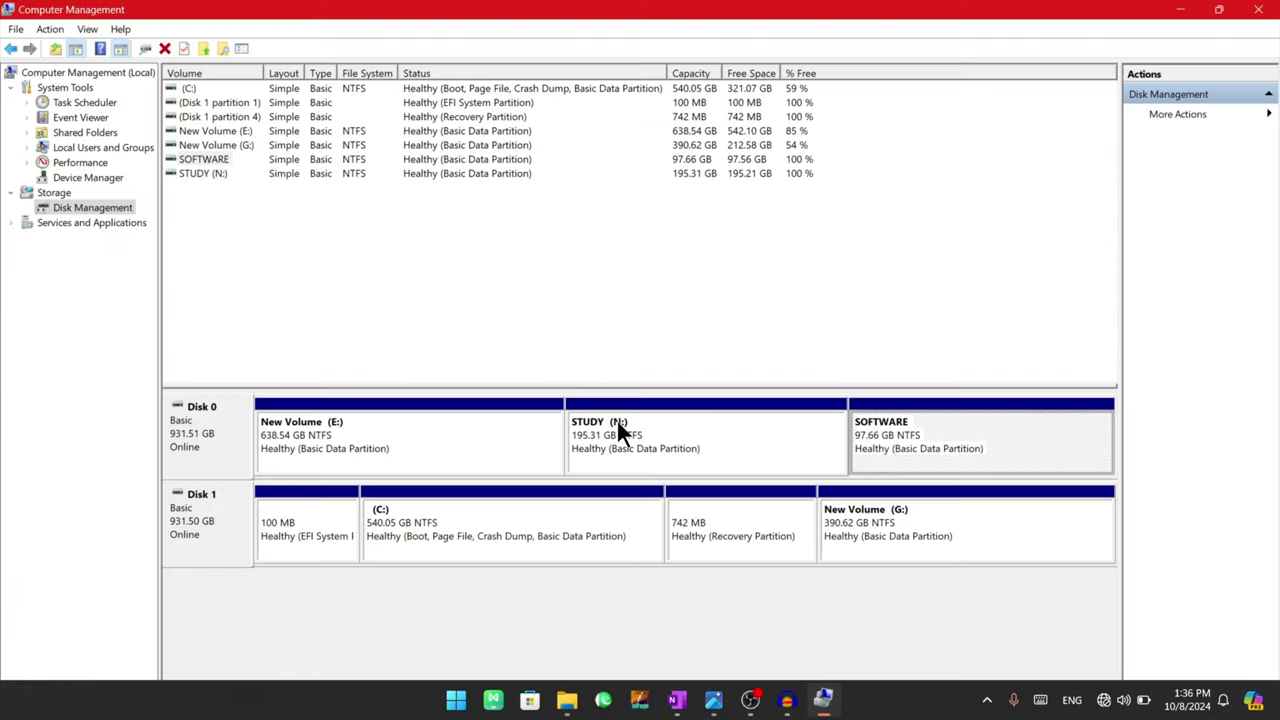
Assign drive letter R to the SOFTWARE volume and close the drive's File Explorer window
right_click(904, 438)
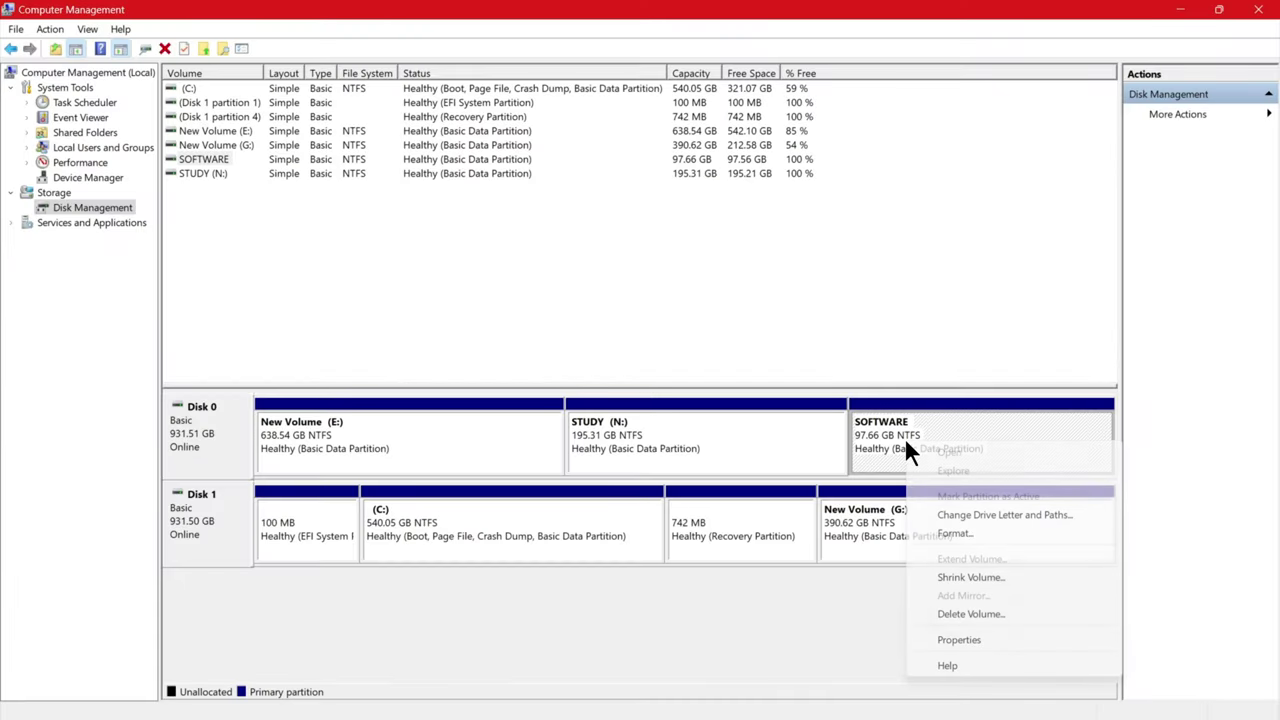
click(1018, 516)
click(526, 412)
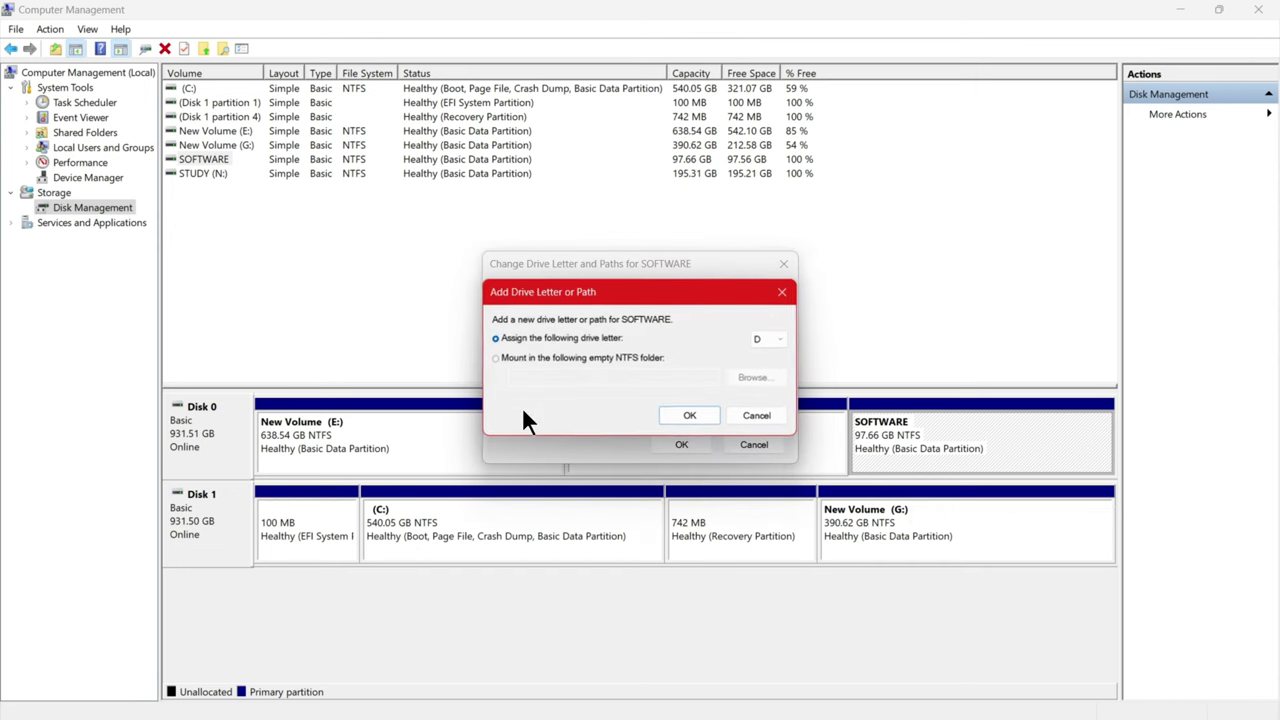
click(806, 388)
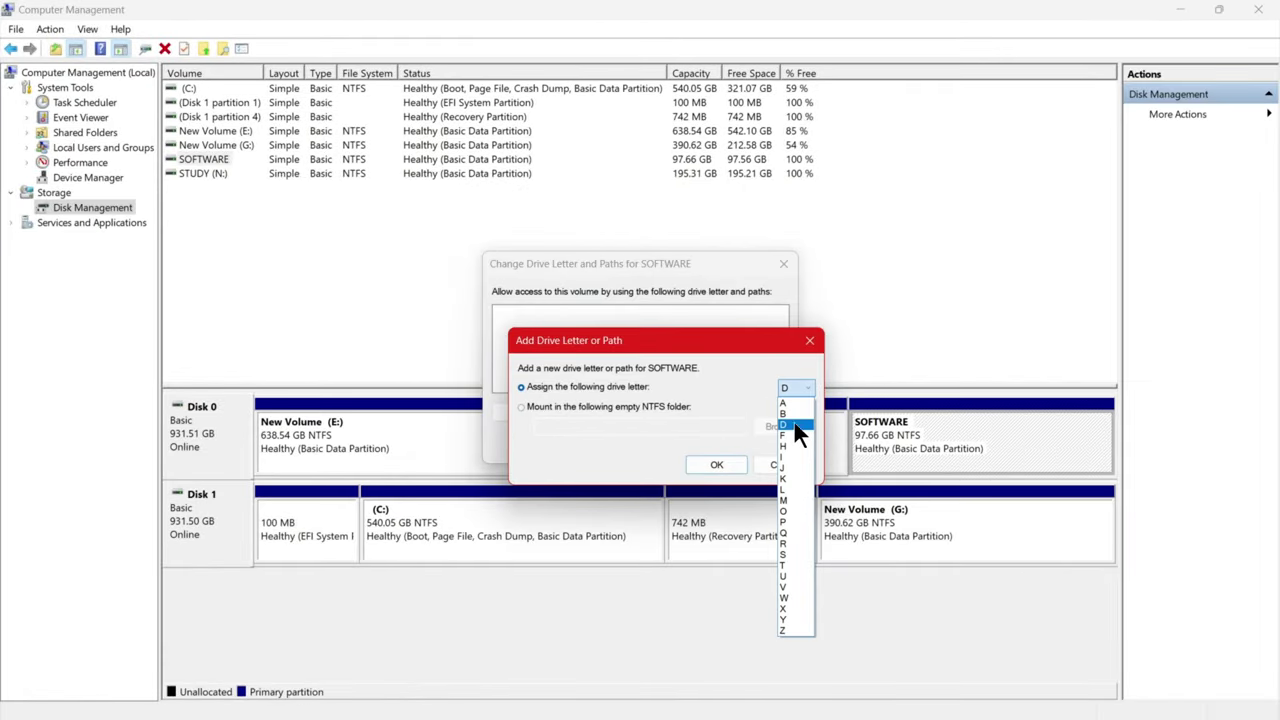
click(806, 541)
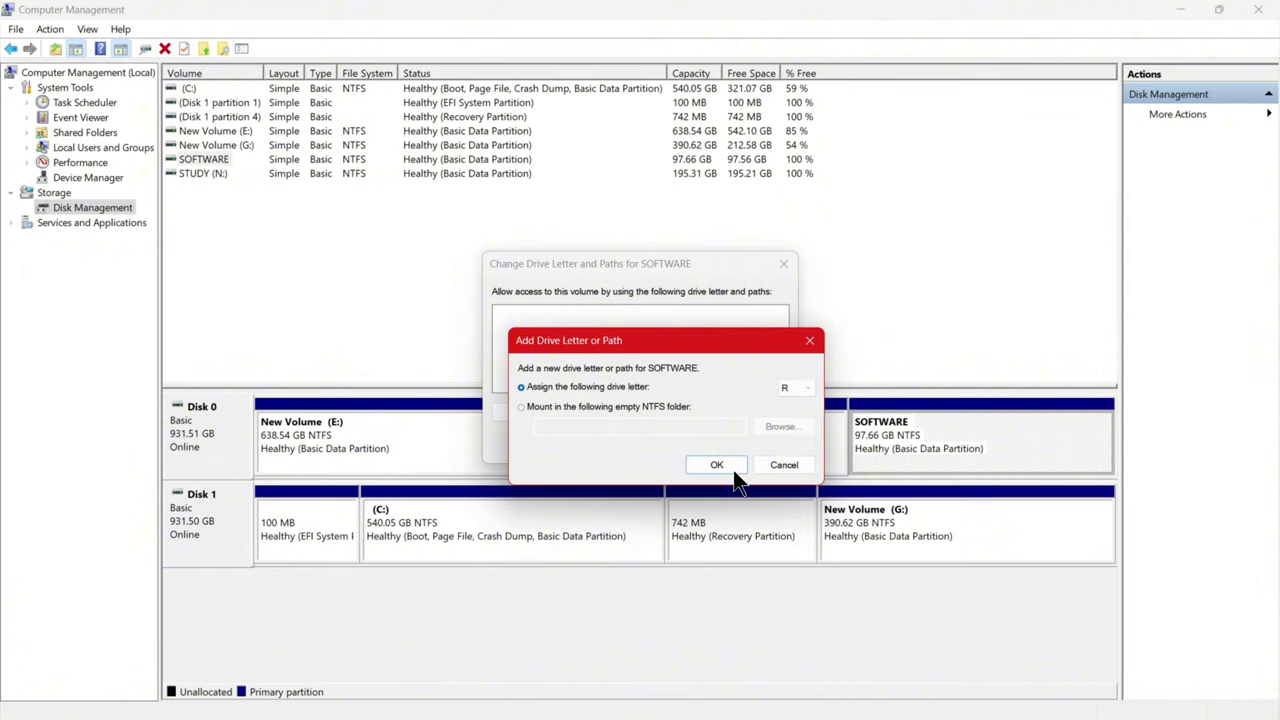
click(735, 467)
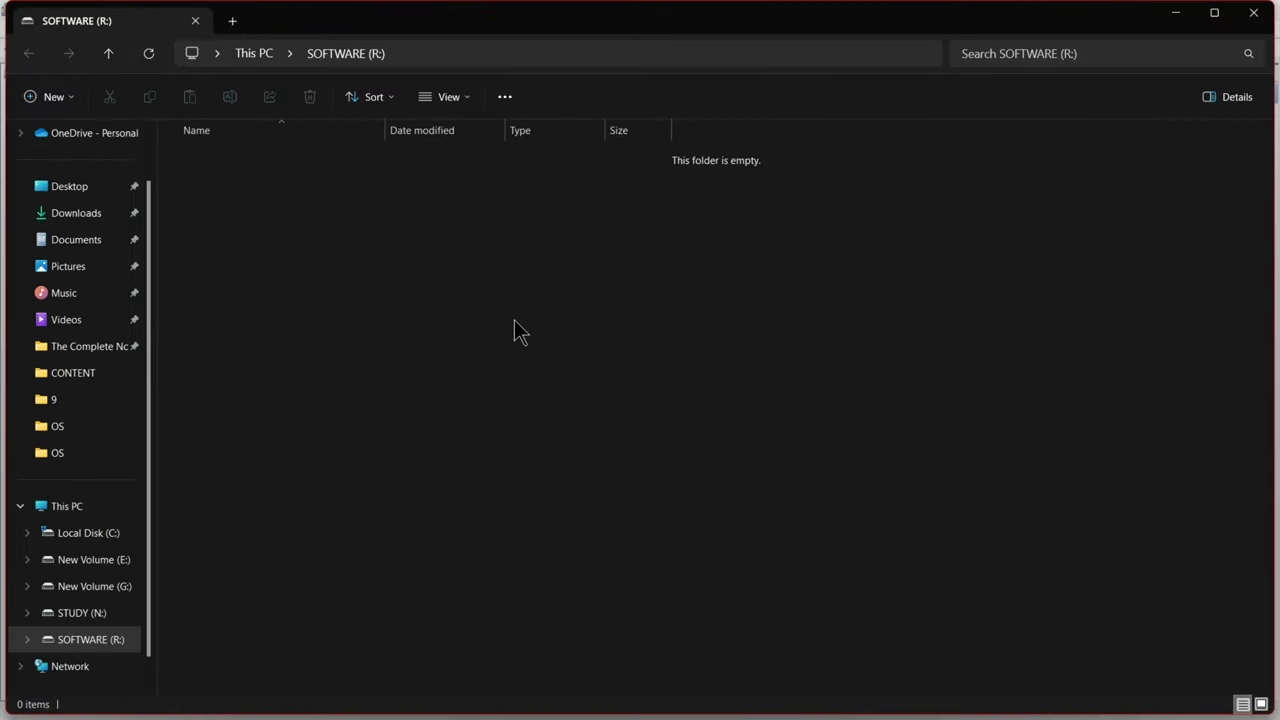
click(1253, 13)
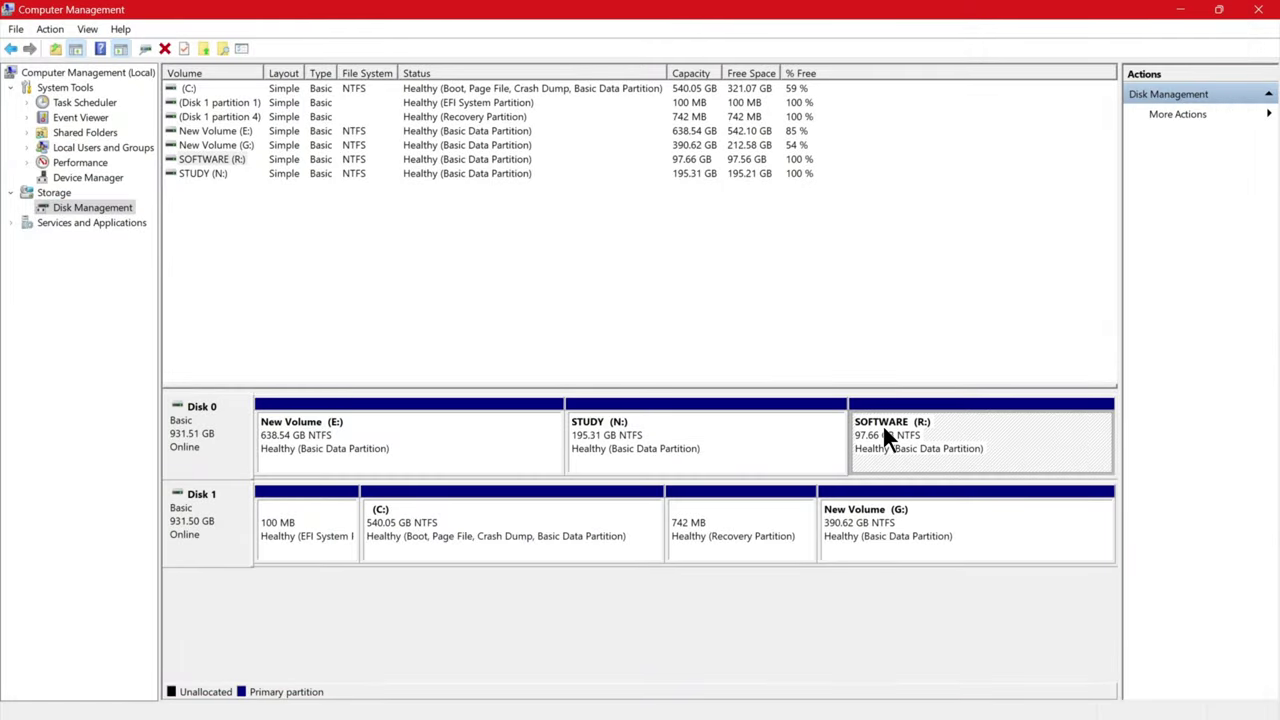
Delete the SOFTWARE (R:) volume from Disk 0 and confirm erasing its data
right_click(882, 424)
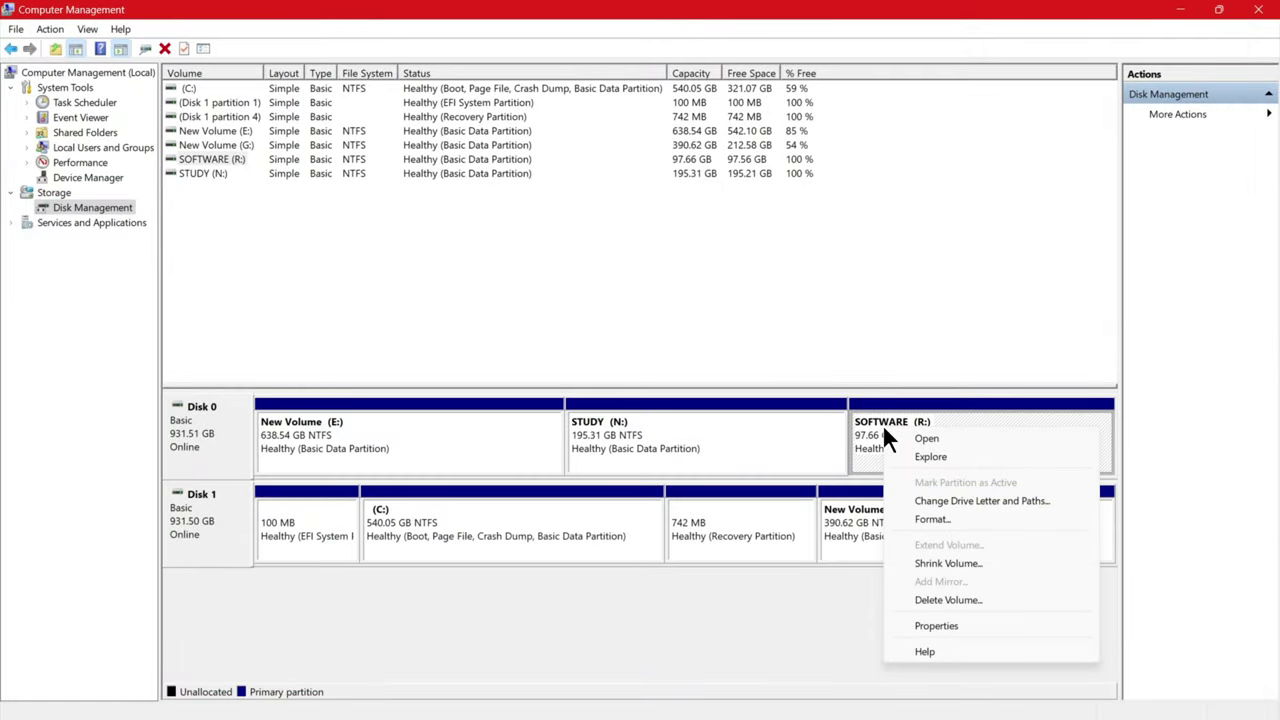
click(957, 599)
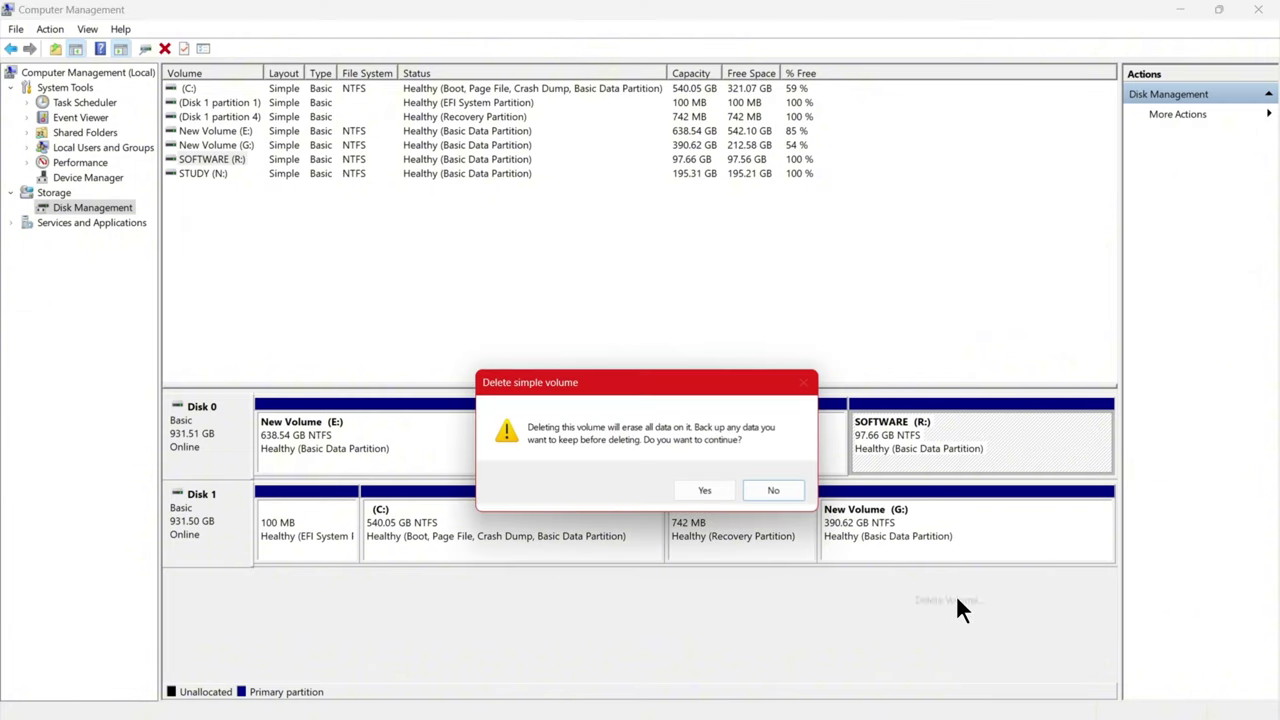
click(702, 487)
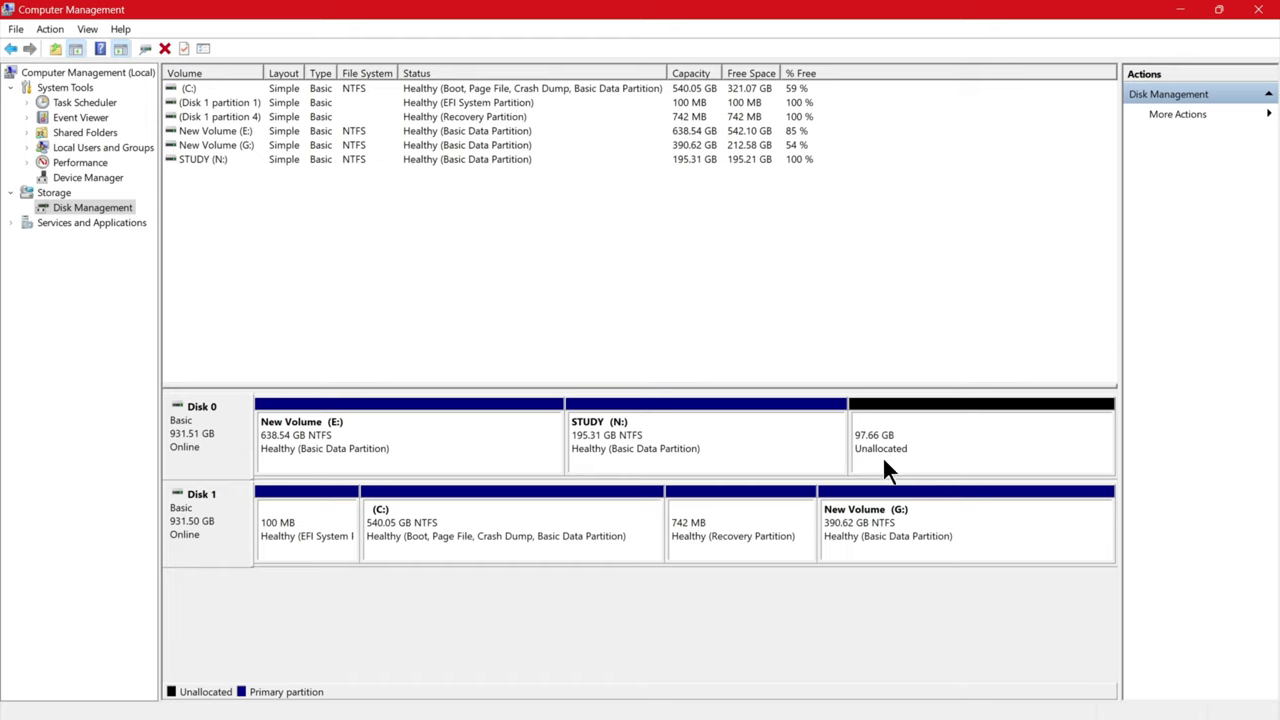
drag(843, 424, 940, 471)
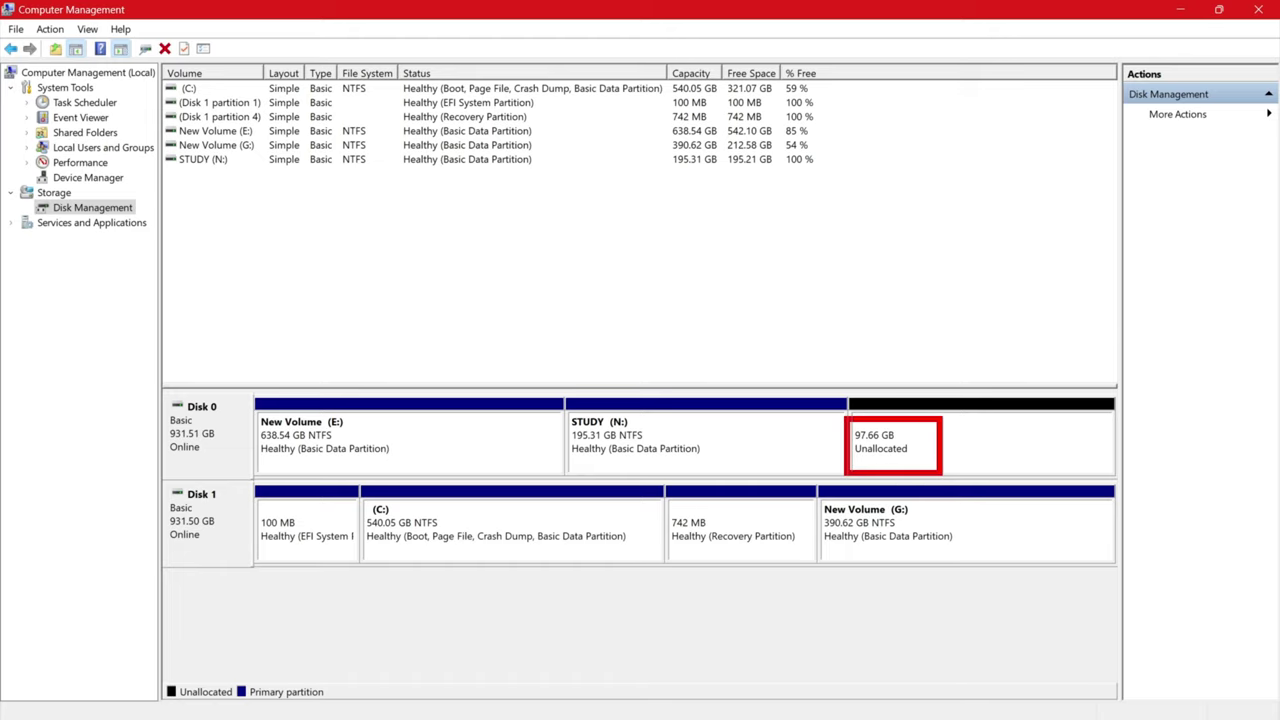
mouse_move(872, 428)
mouse_down()
mouse_move(756, 360)
mouse_move(732, 376)
mouse_move(756, 408)
mouse_move(784, 402)
mouse_up()
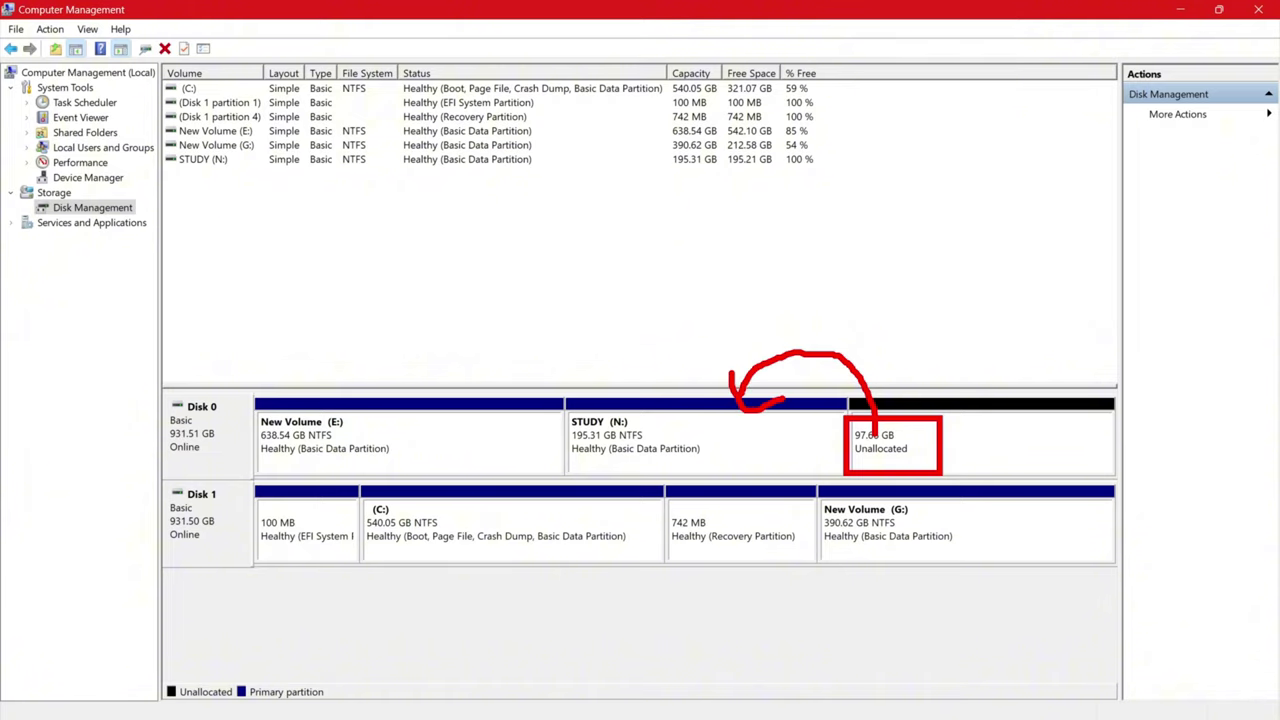
mouse_move(902, 440)
mouse_down()
mouse_move(877, 330)
mouse_move(670, 356)
mouse_move(636, 393)
mouse_move(684, 402)
mouse_up()
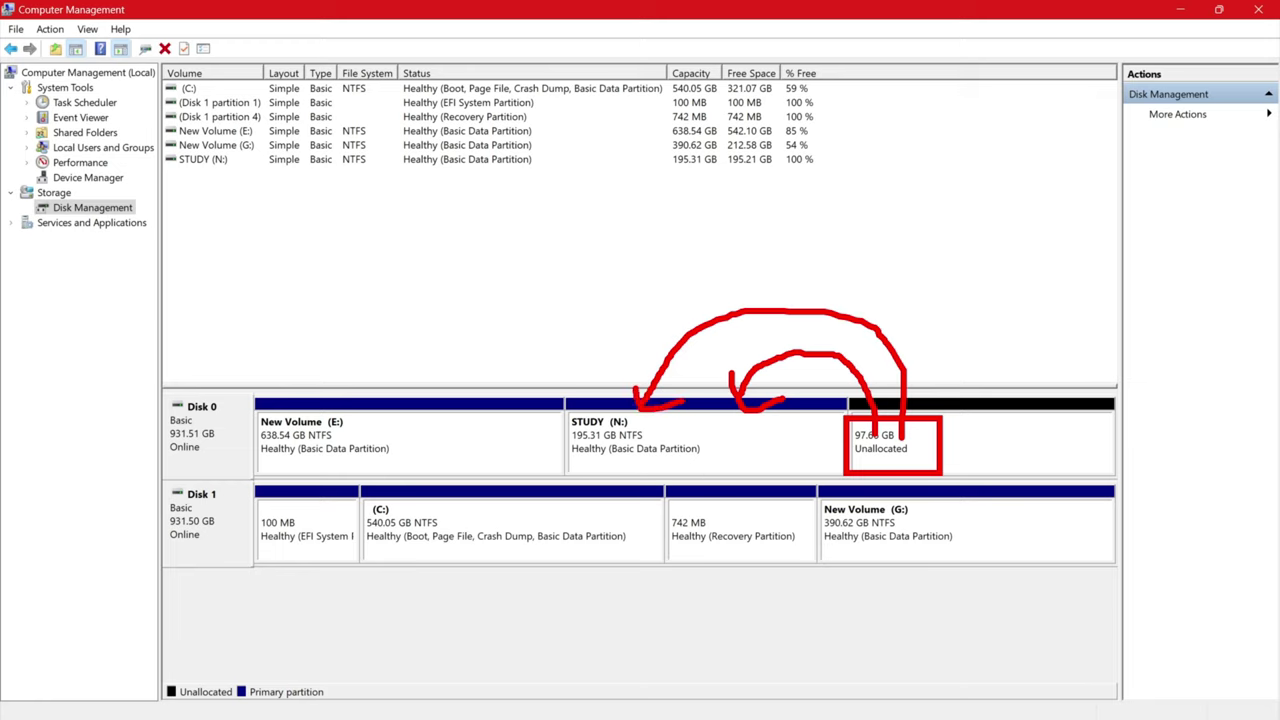
key(Escape)
Extend the STUDY (N:) volume into all of Disk 0's unallocated space, accepting the wizard's default size
click(644, 430)
right_click(620, 423)
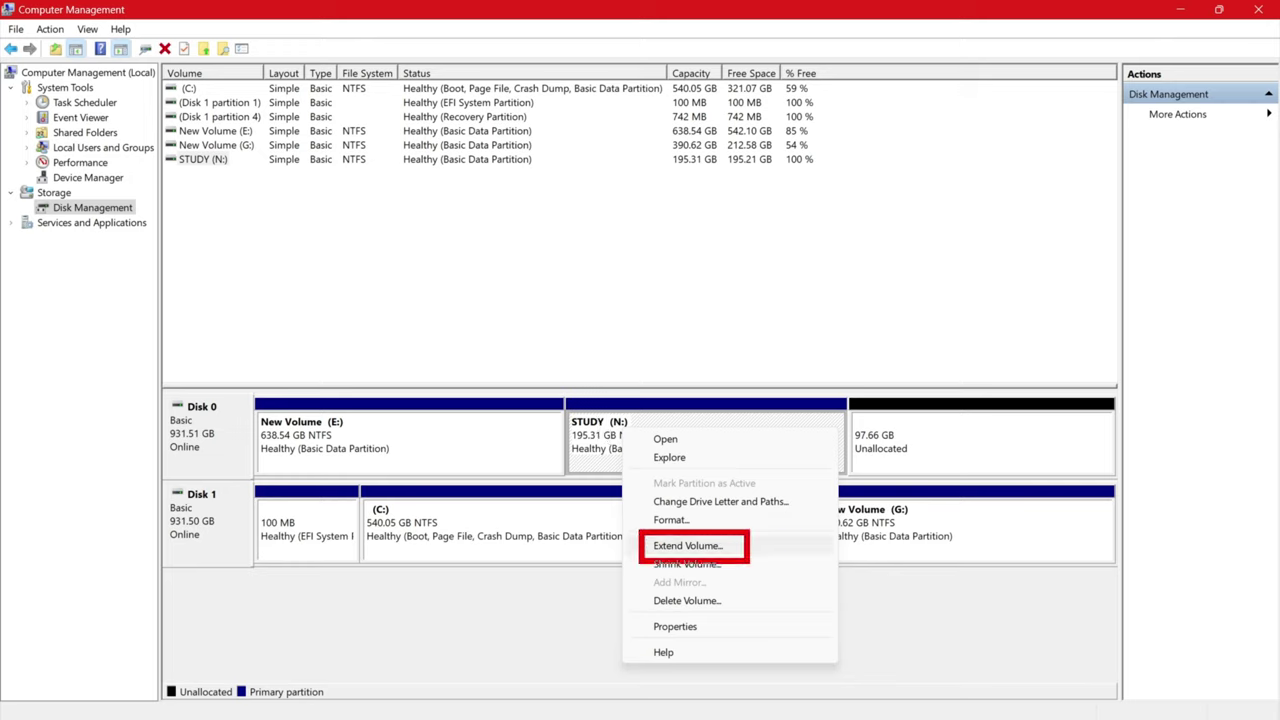
click(691, 452)
right_click(691, 452)
click(780, 559)
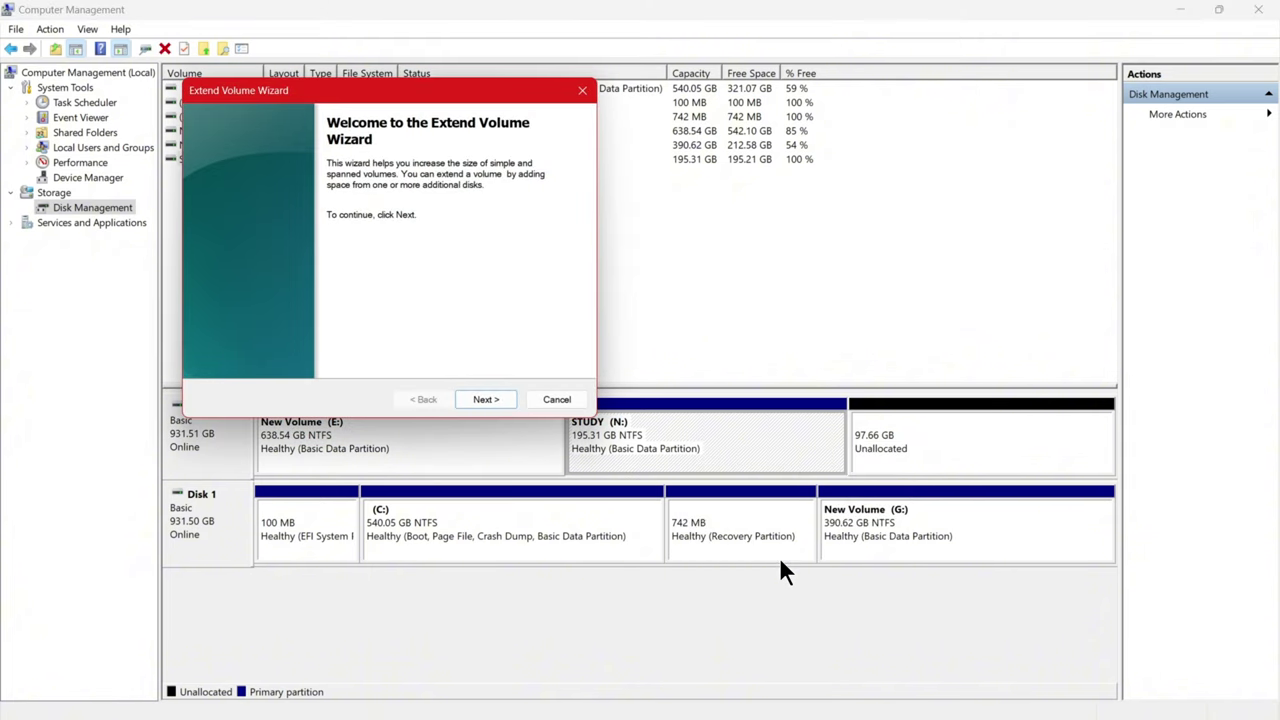
click(496, 399)
click(496, 399)
click(496, 399)
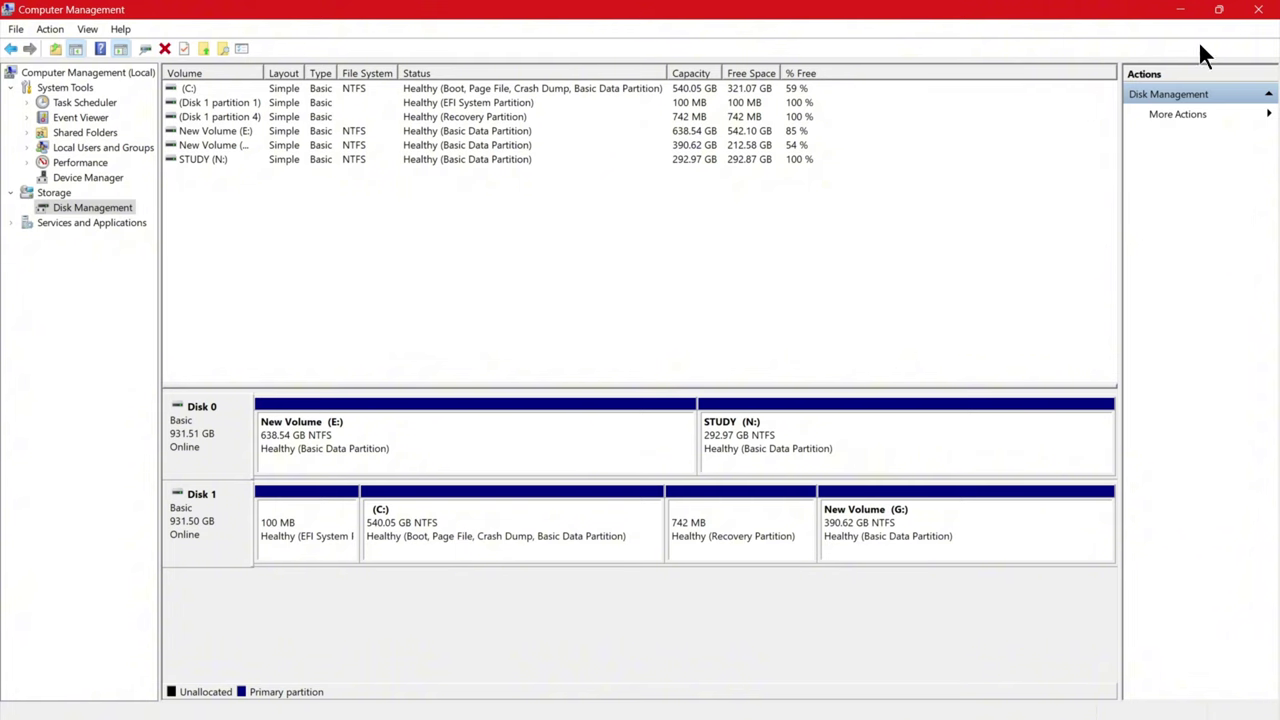
Restore Computer Management to a smaller window and move it aside to check the drives in This PC
double_click(1003, 14)
drag(694, 170, 680, 490)
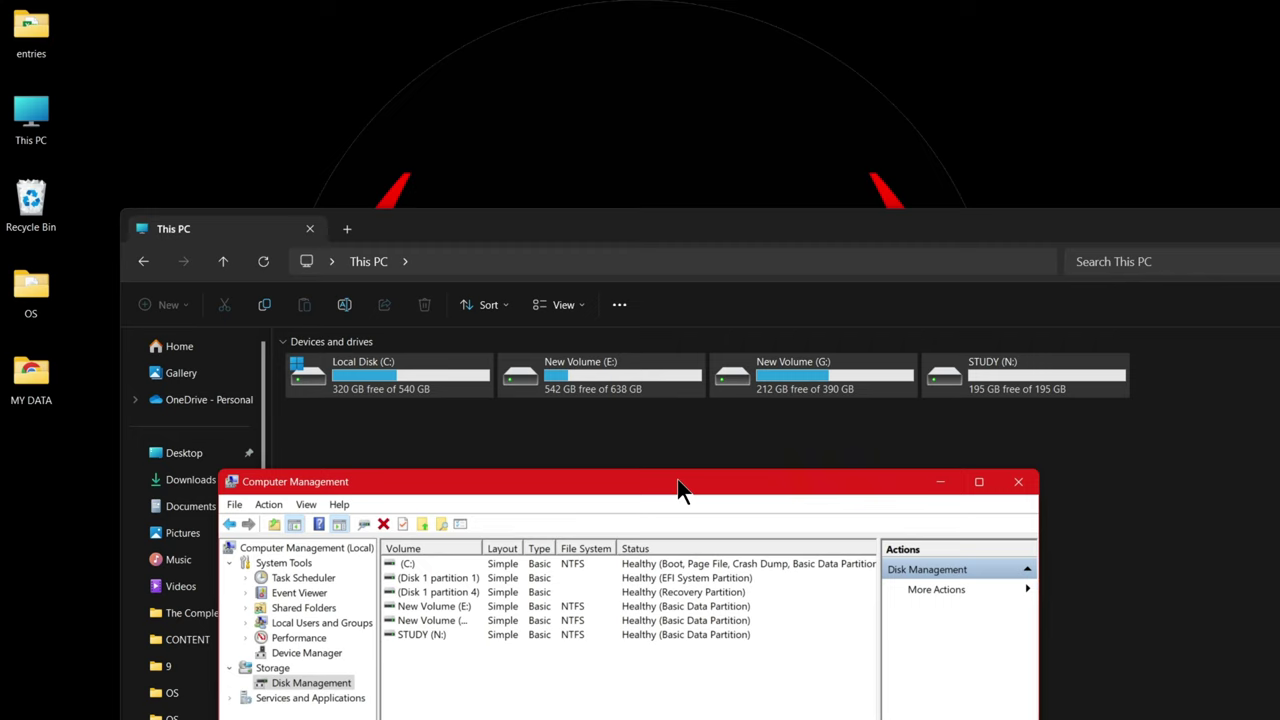
drag(678, 490, 706, 115)
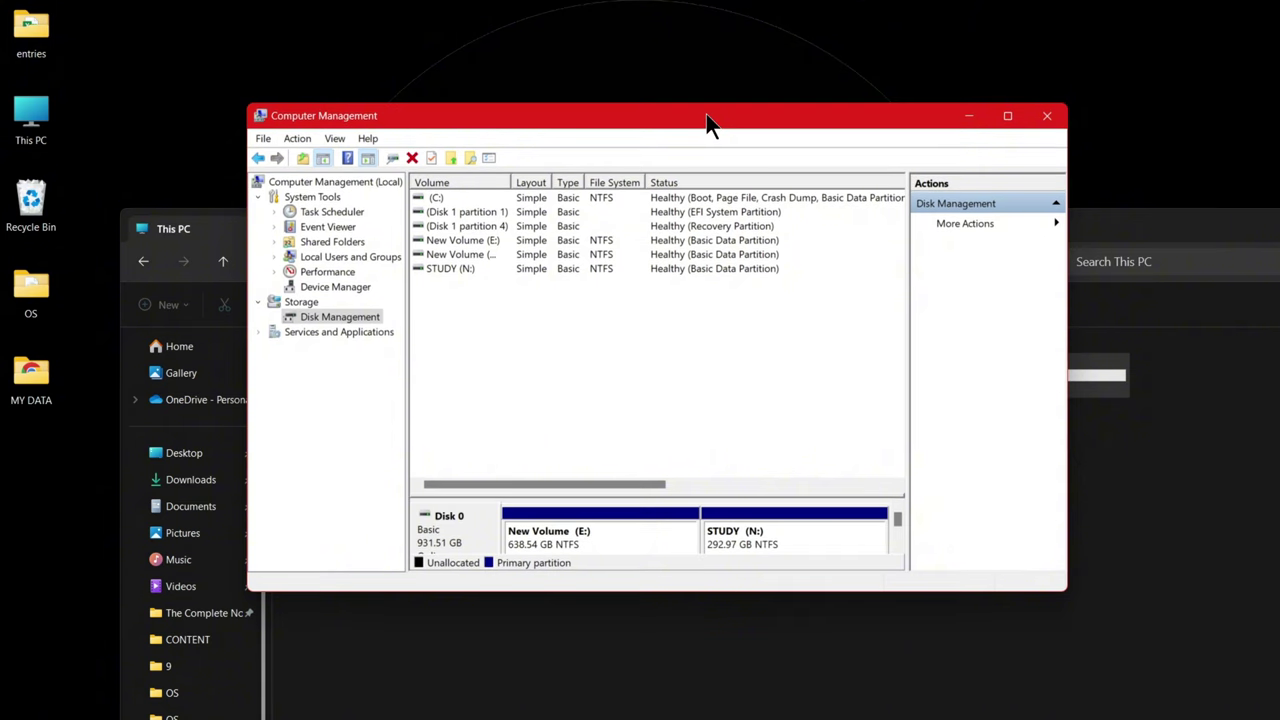
Maximize Computer Management and shrink the STUDY (N:) volume on Disk 0 by 10000 MB
click(1007, 115)
click(804, 438)
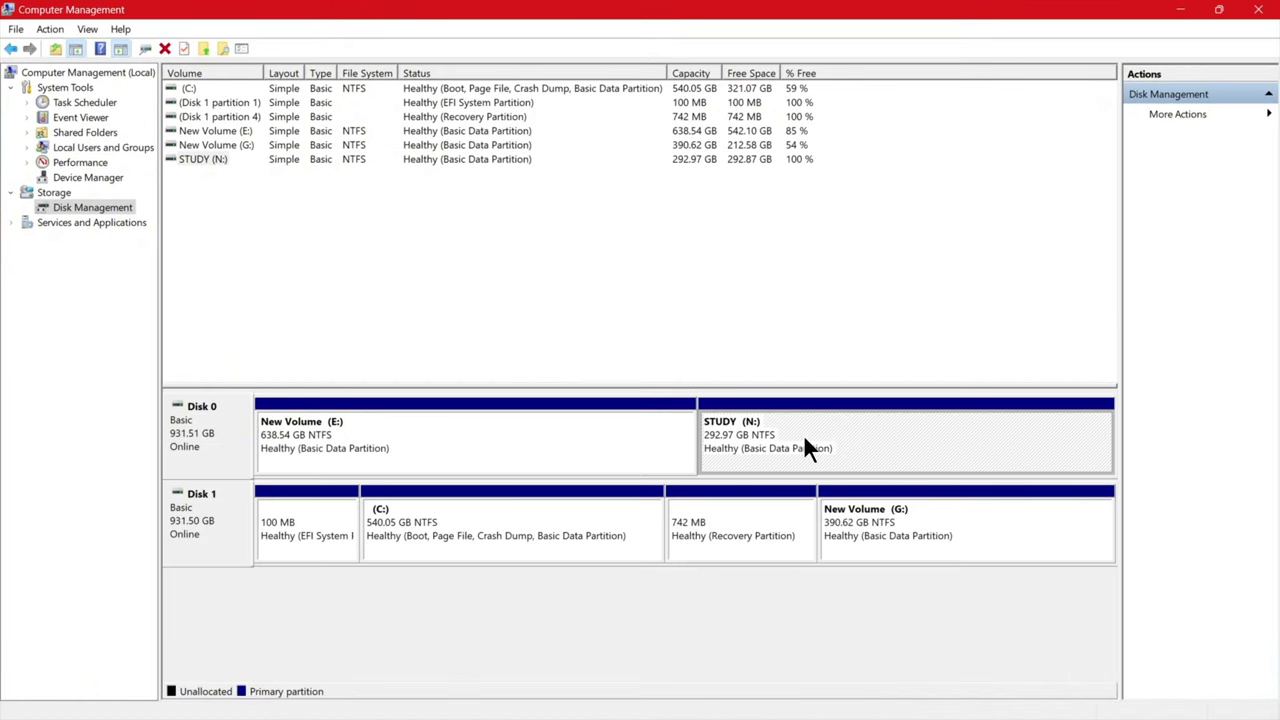
right_click(804, 438)
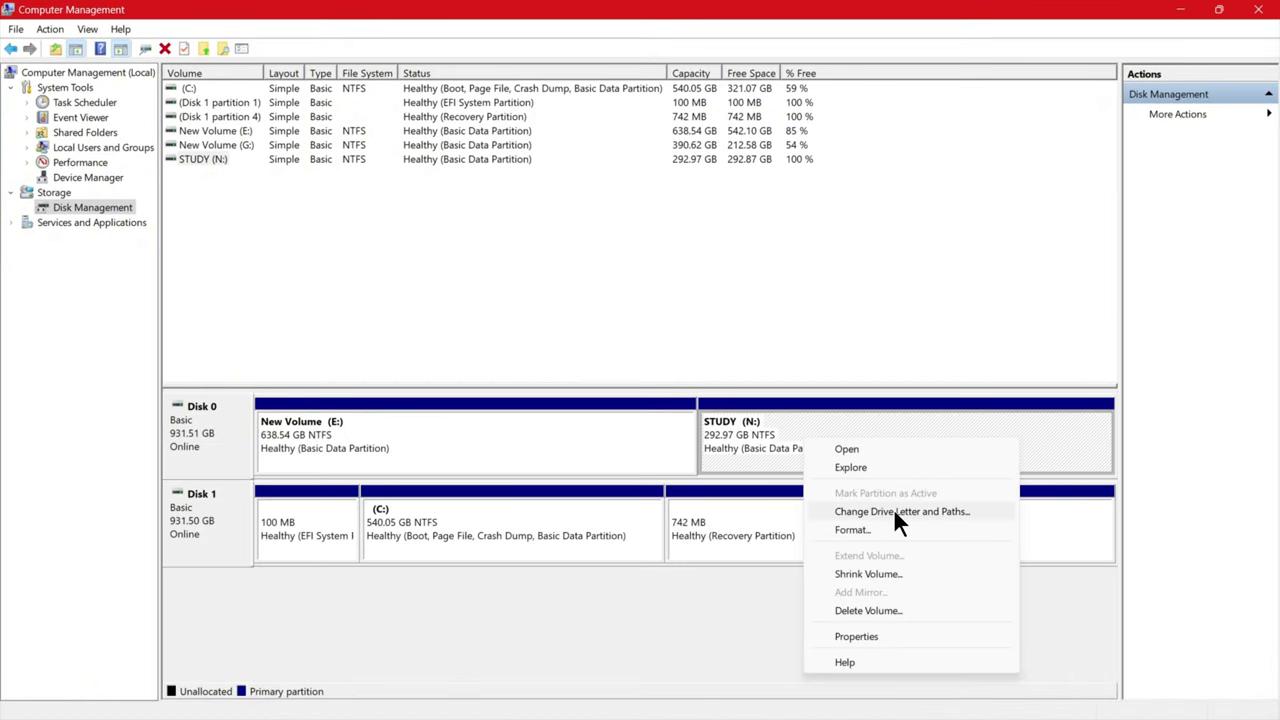
click(869, 575)
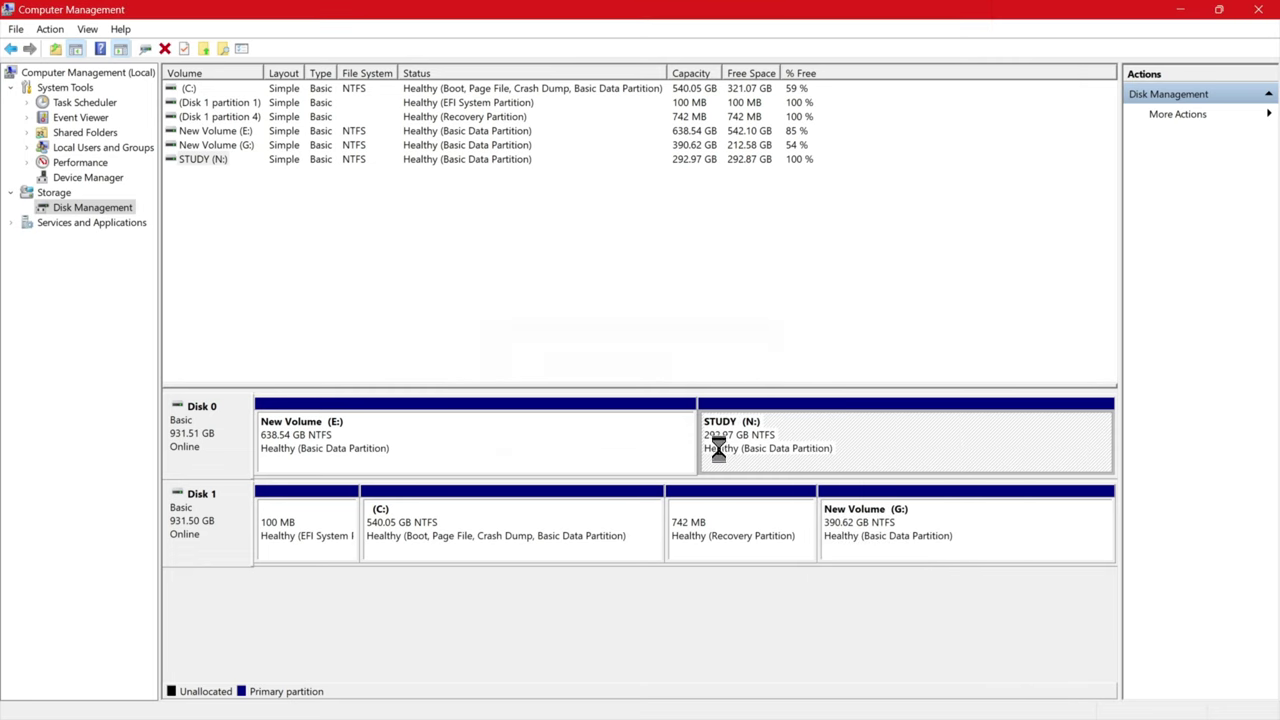
drag(754, 318, 698, 310)
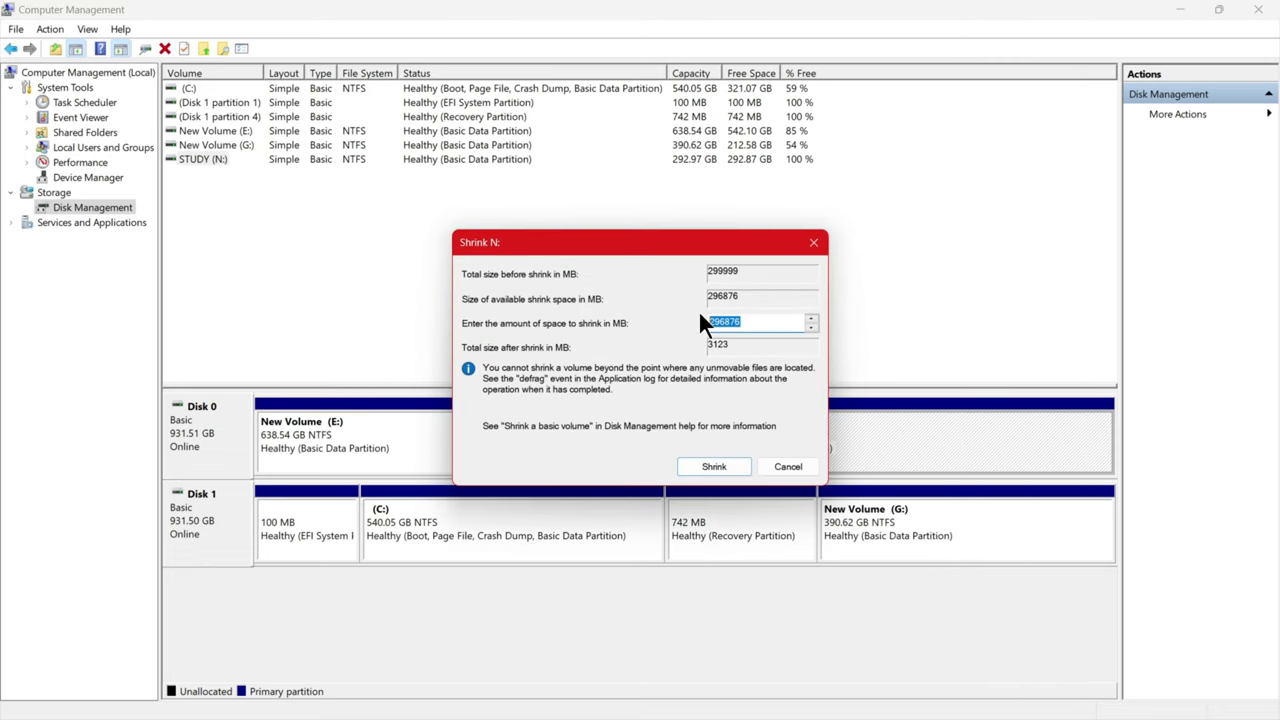
text(10000)
click(710, 468)
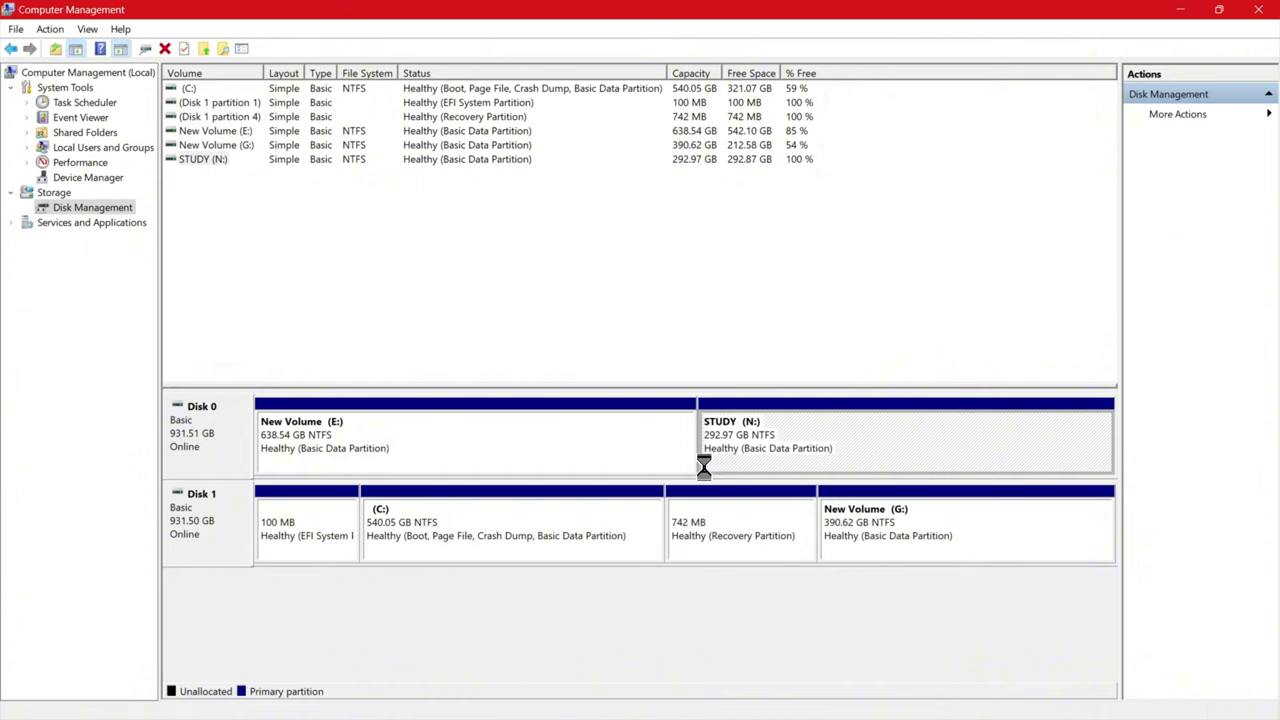
Create a simple volume in Disk 0's unallocated space with drive letter R and default settings, closing its File Explorer window
right_click(921, 423)
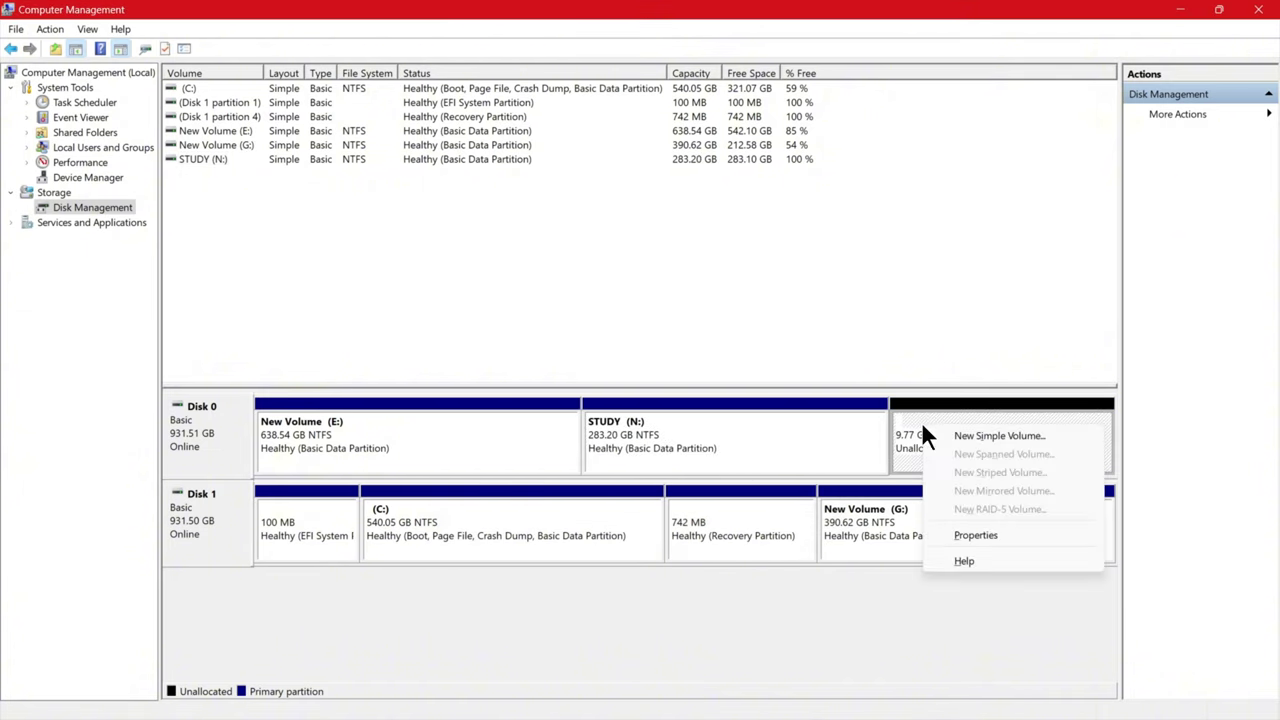
click(970, 437)
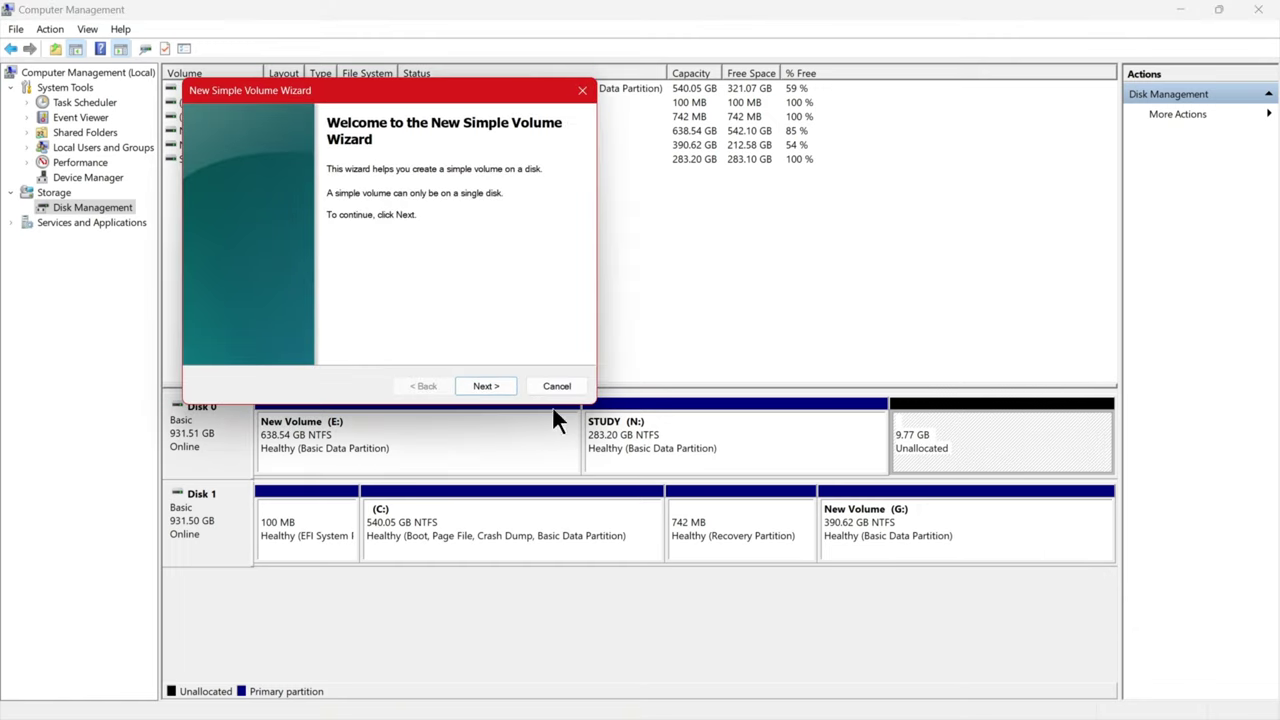
click(508, 391)
click(503, 390)
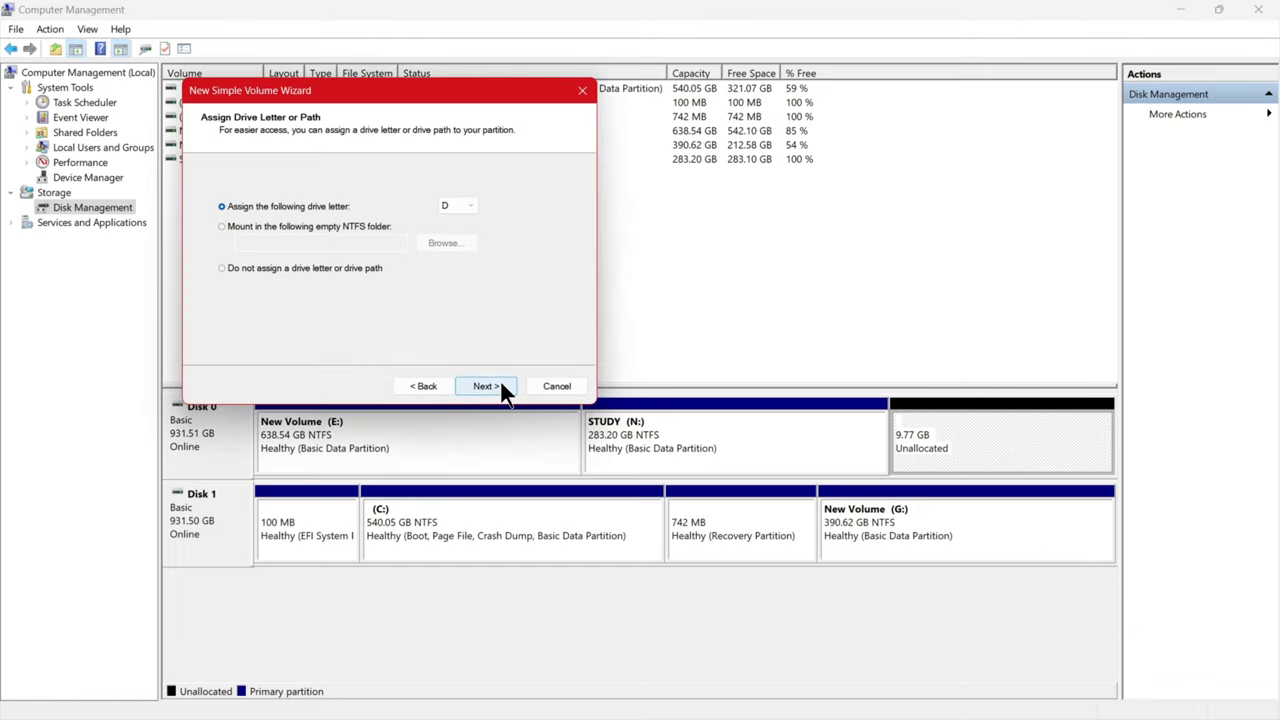
click(461, 210)
click(450, 360)
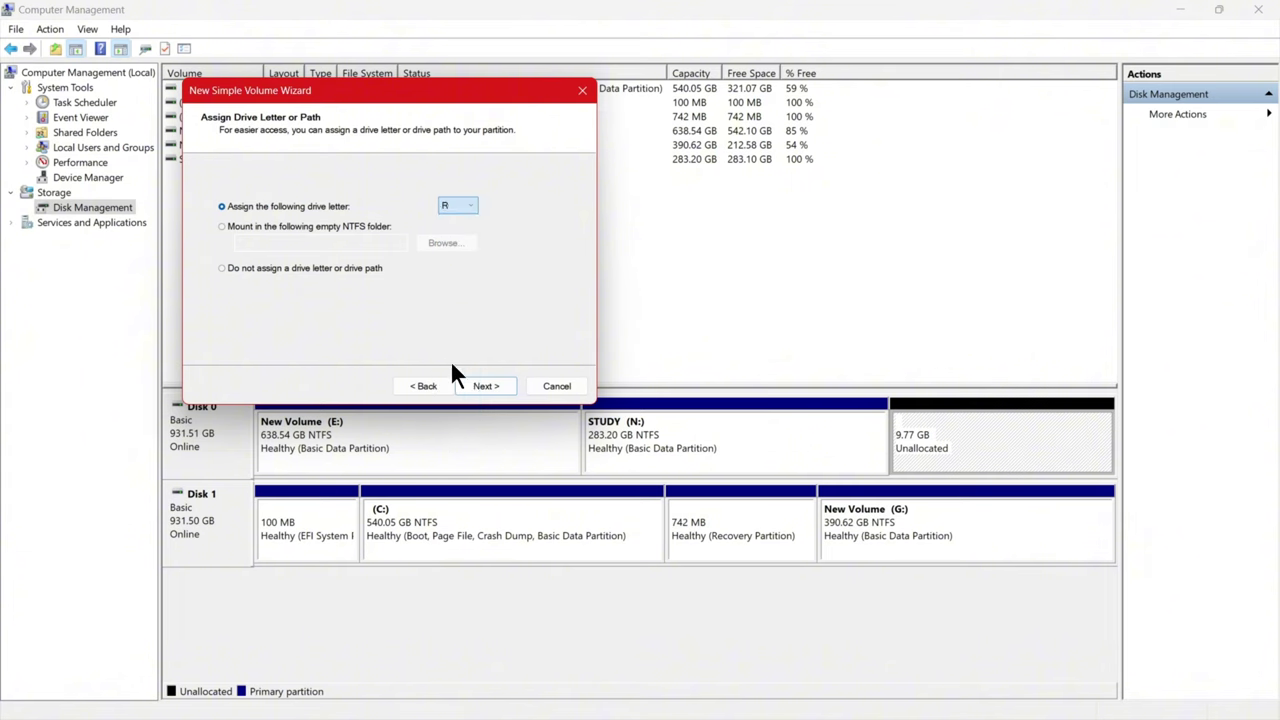
click(481, 382)
click(481, 382)
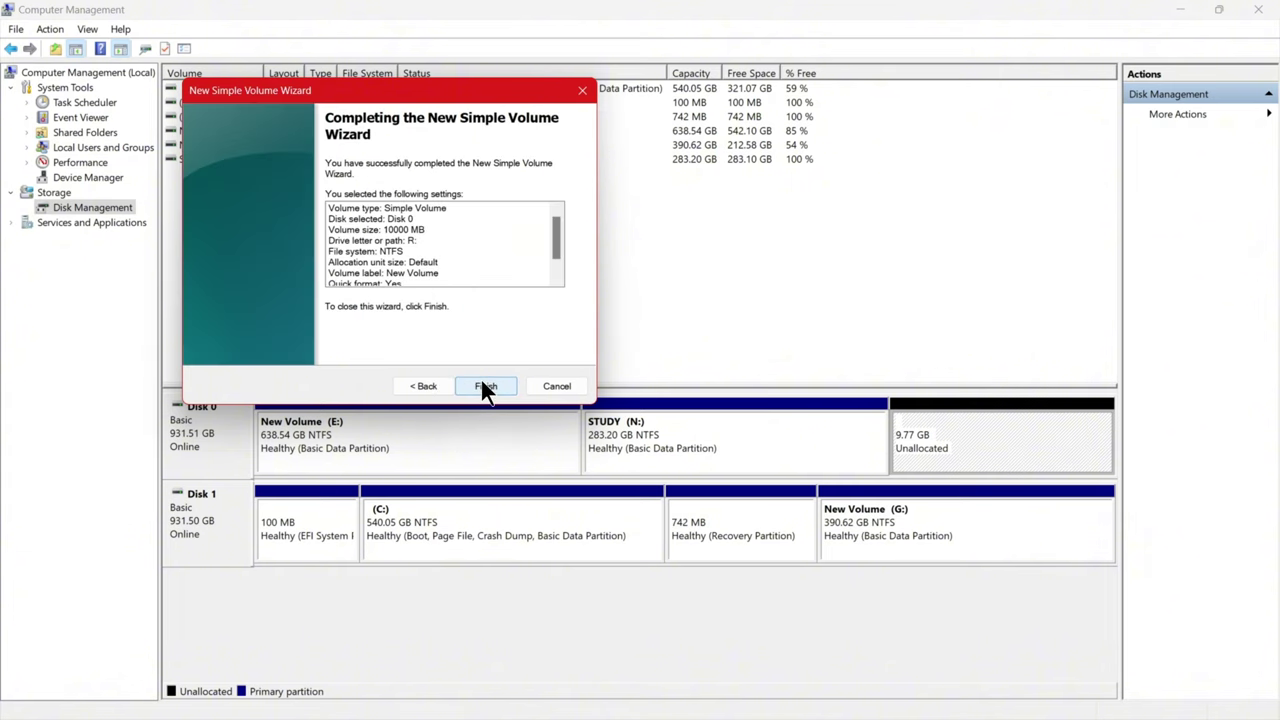
click(484, 388)
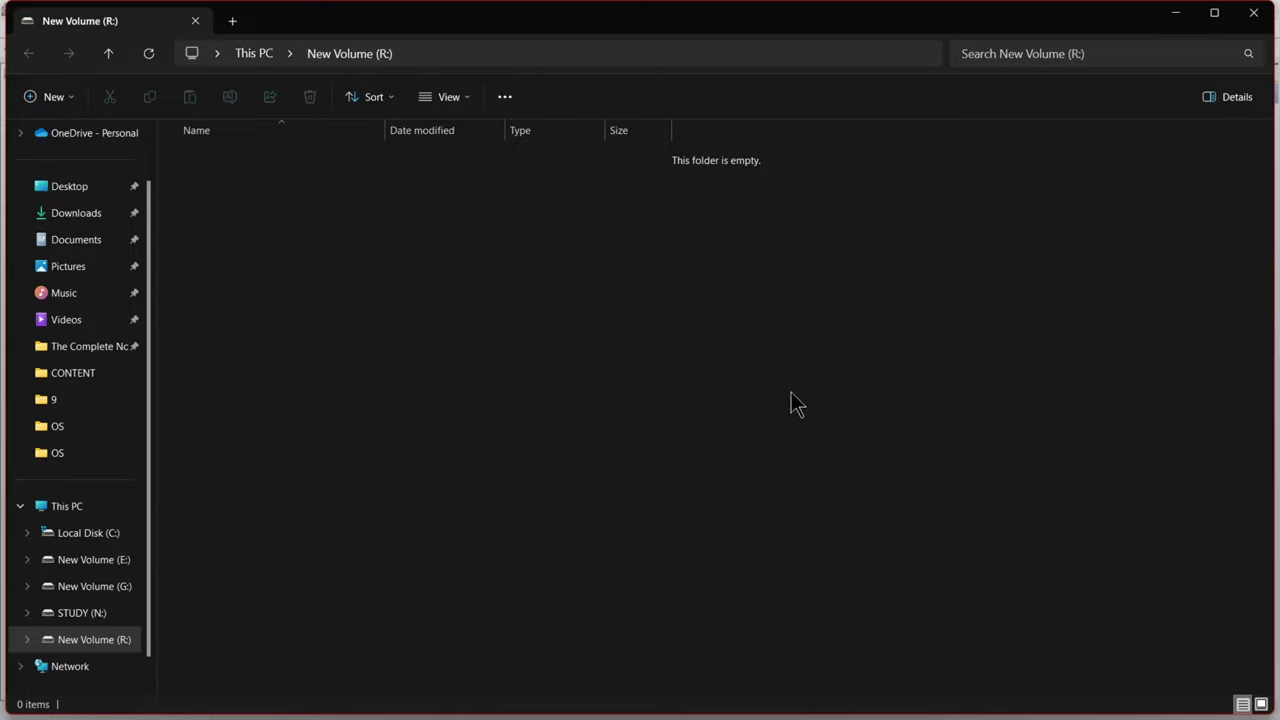
click(1253, 13)
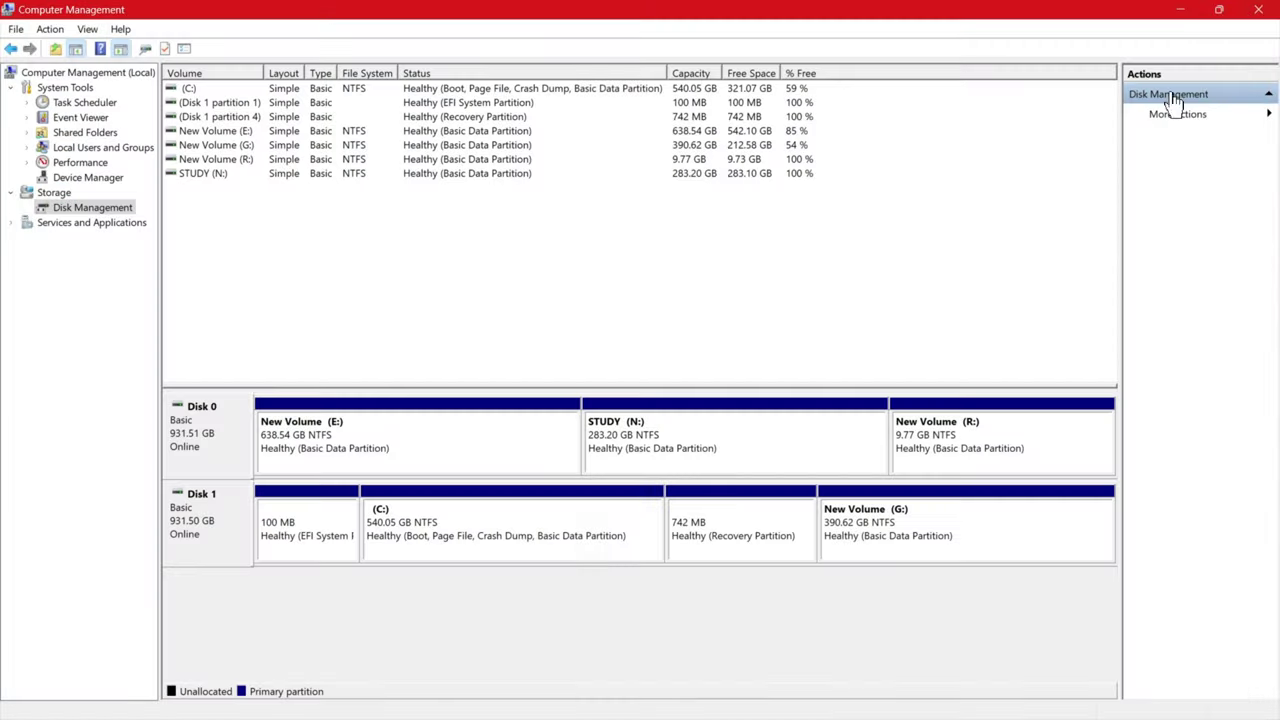
Close Computer Management and examine the full list of options for New Volume (R:) in This PC, including Turn on BitLocker
click(1260, 12)
double_click(1073, 235)
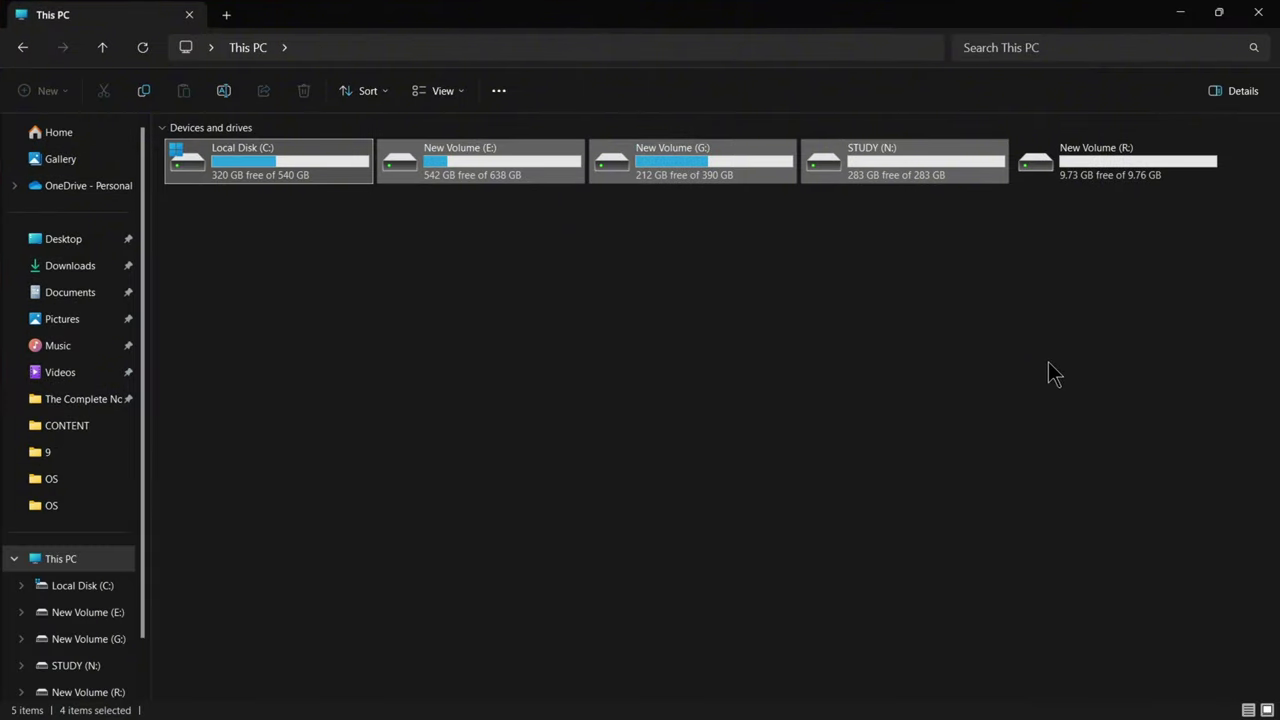
click(1097, 159)
right_click(1097, 159)
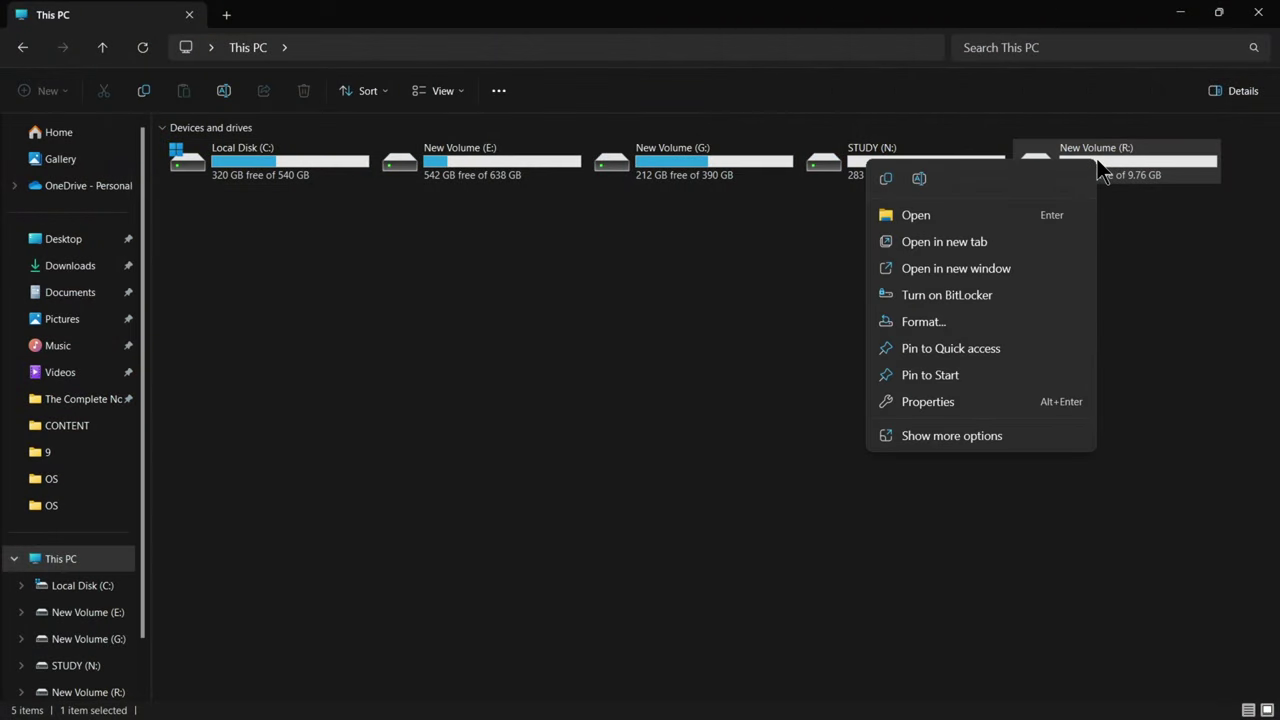
click(930, 437)
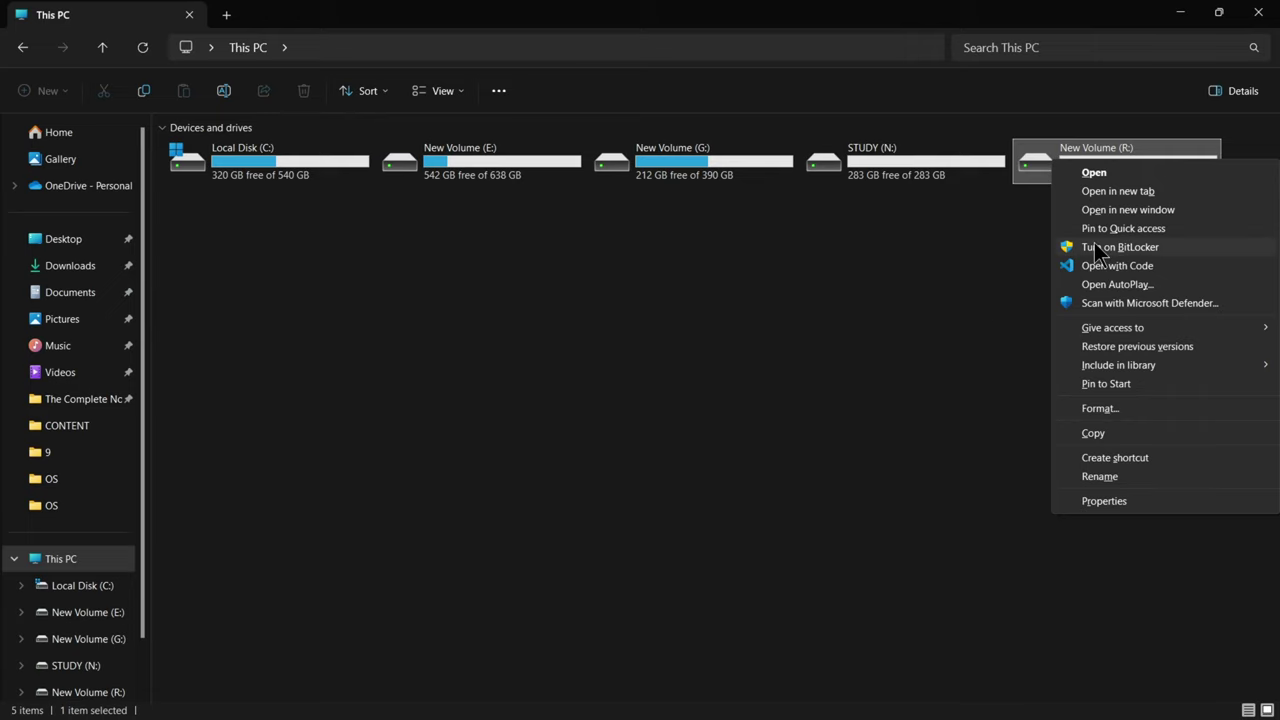
click(955, 274)
drag(1066, 26, 593, 181)
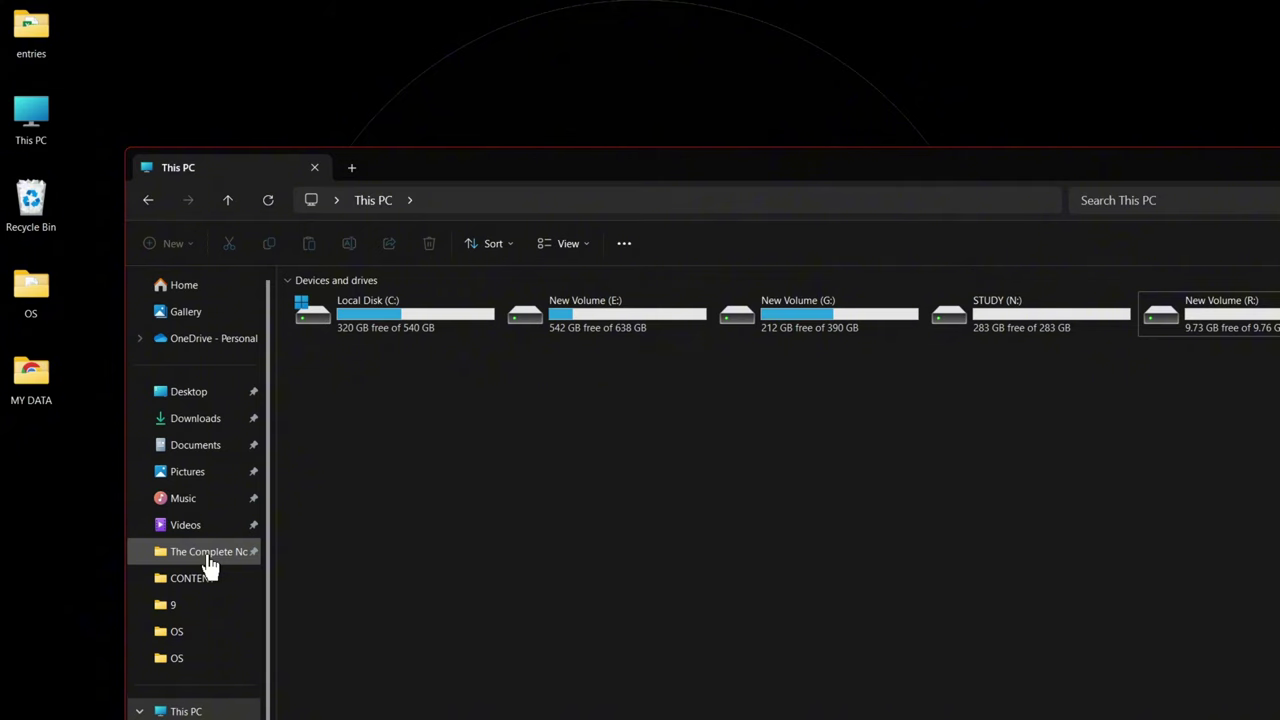
Search Windows for "control panel" and open BitLocker Drive Encryption in Control Panel
key(super+s)
text(cont)
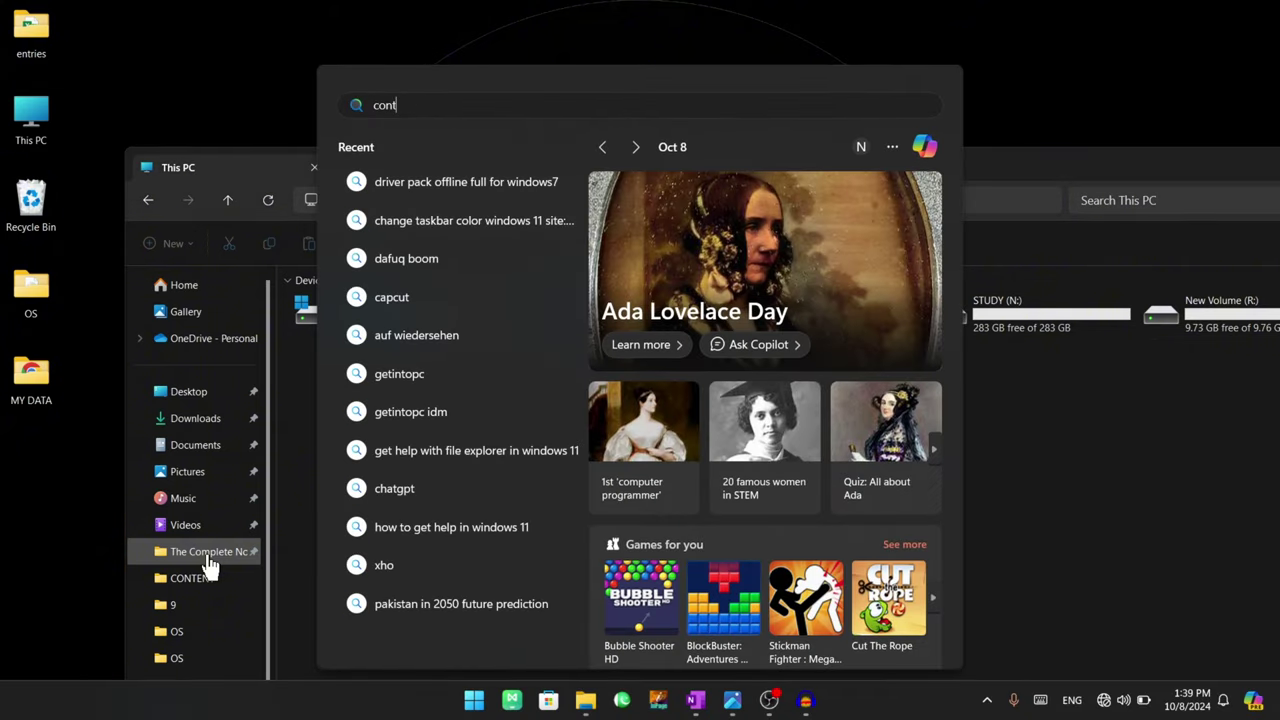
text(rol panel)
key(Escape)
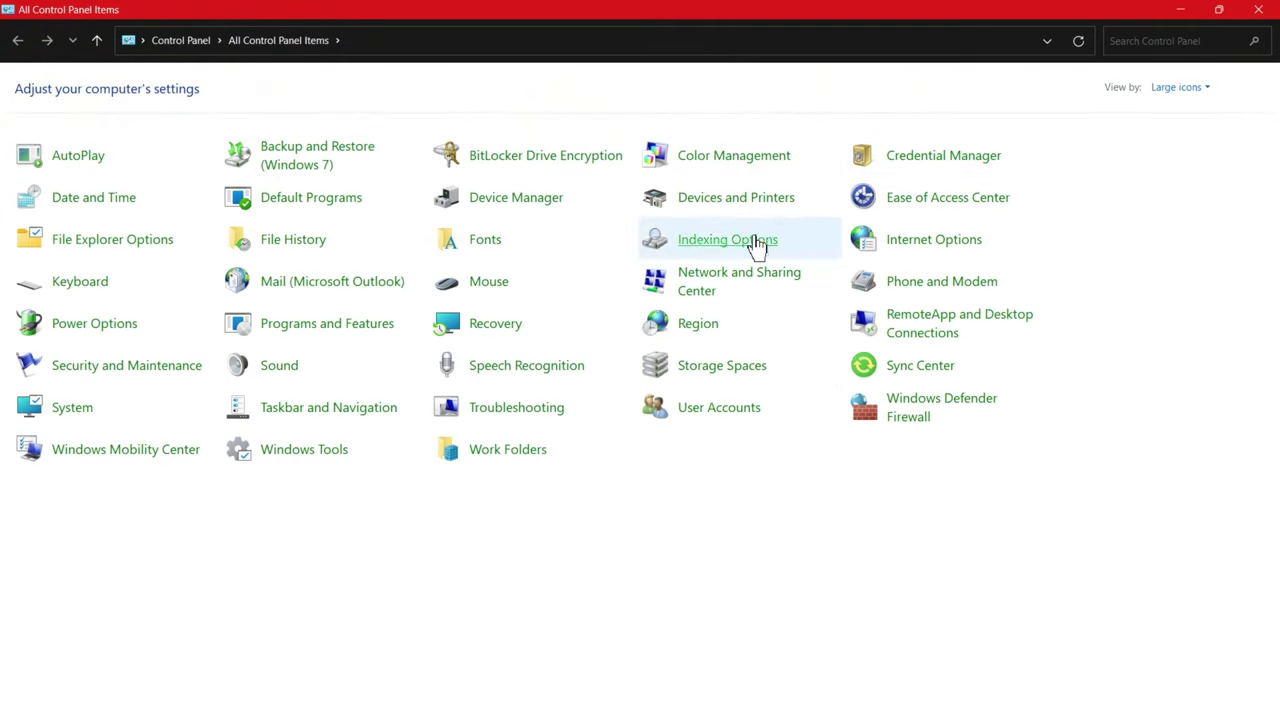
click(522, 162)
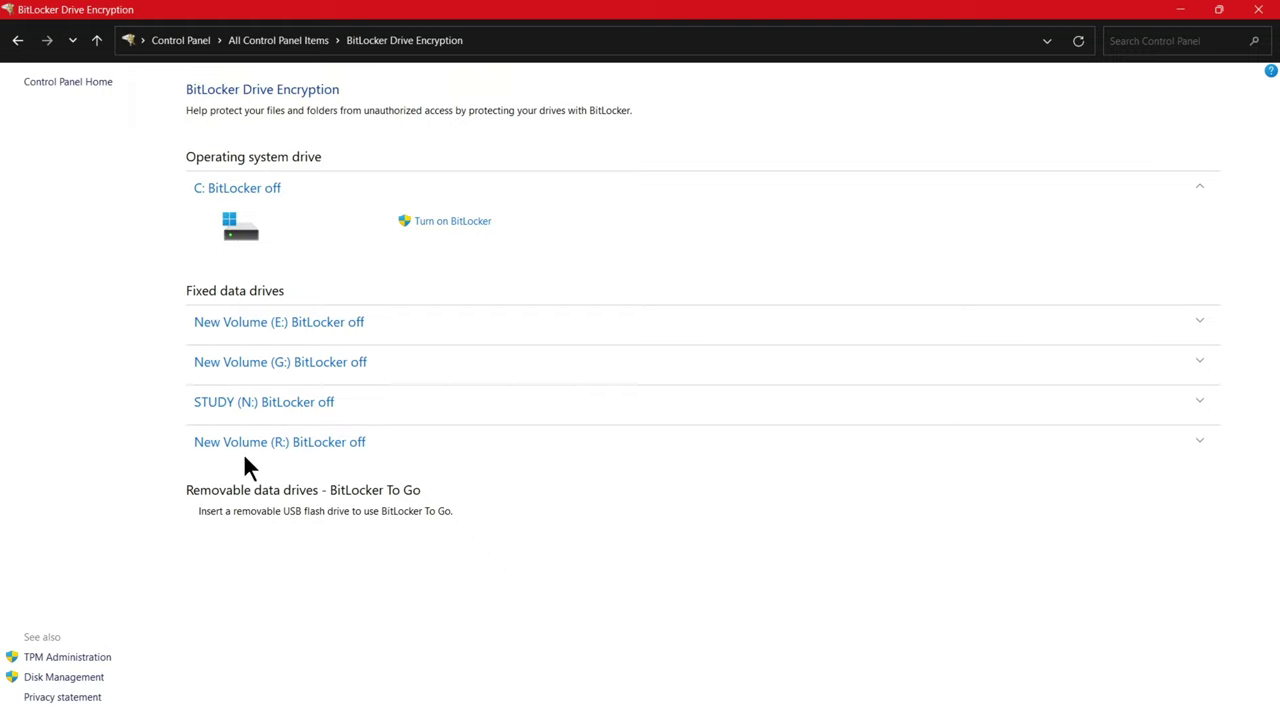
Expand New Volume (R:) under the fixed data drives and start turning on BitLocker for it
click(1030, 443)
click(1142, 438)
click(1142, 438)
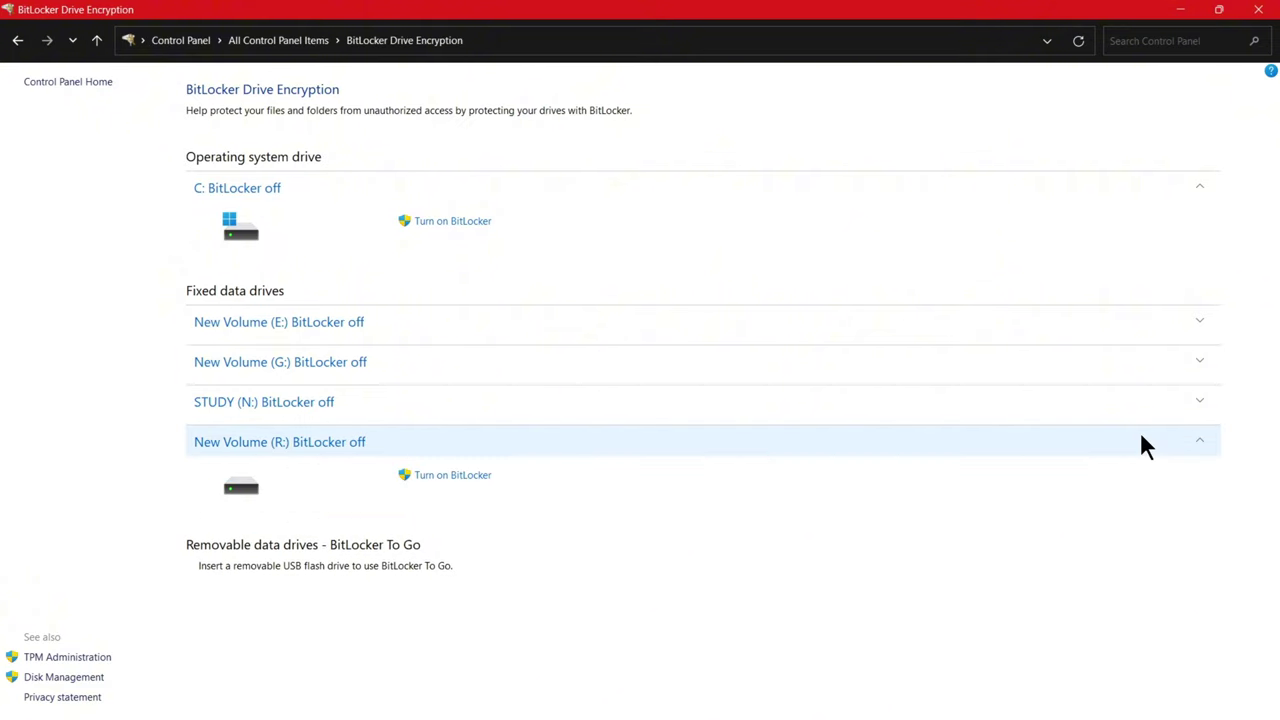
click(476, 477)
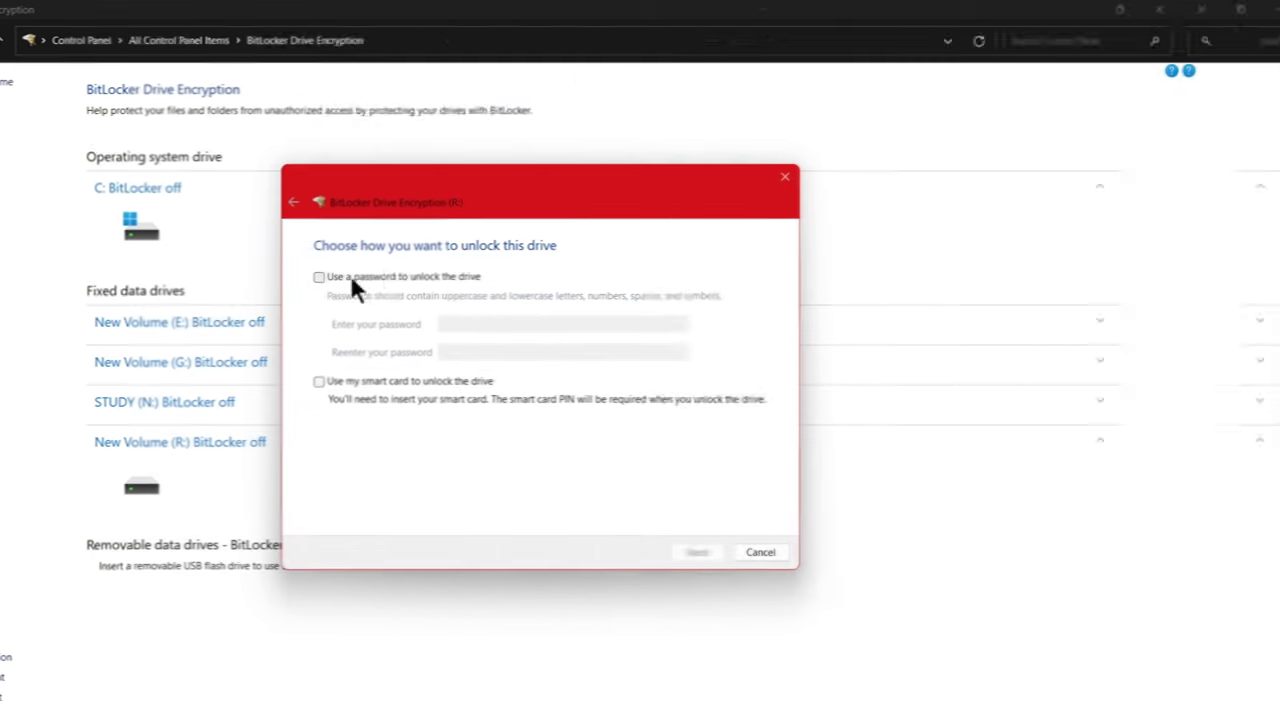
Choose to unlock the drive with a password, fill in matching entries in both password fields and continue
click(458, 276)
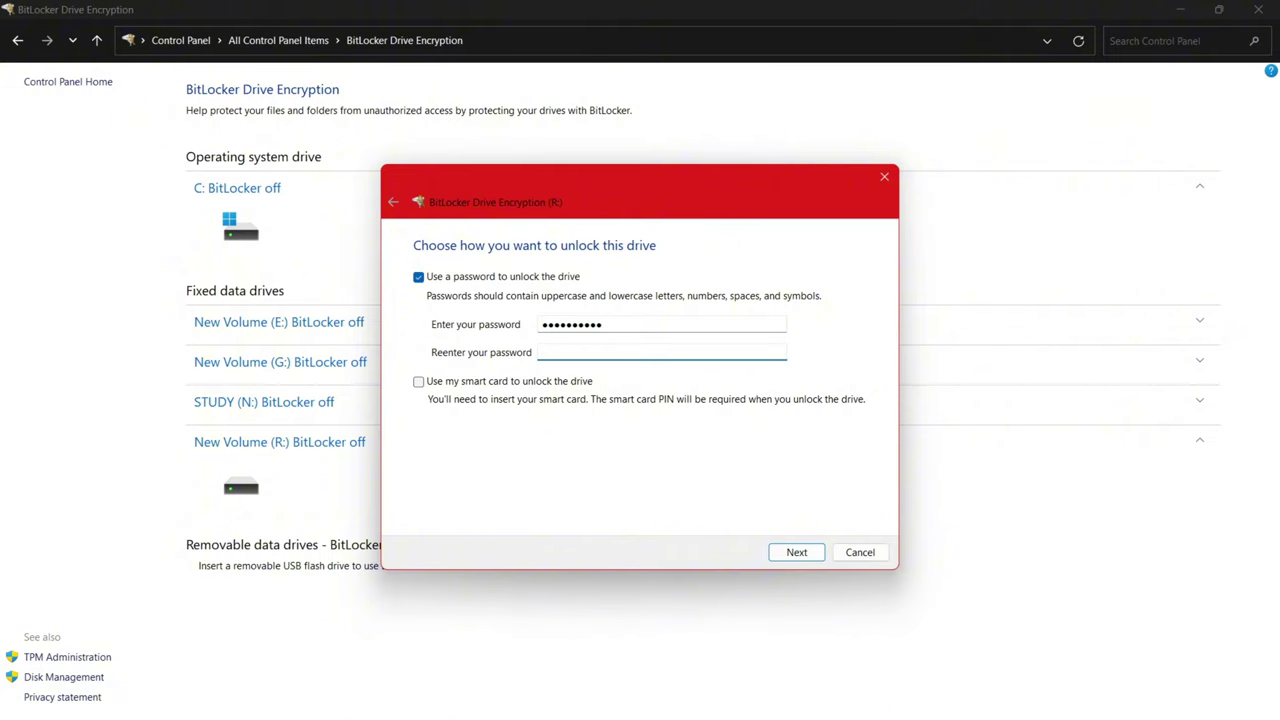
text(*******)
text(***)
click(797, 552)
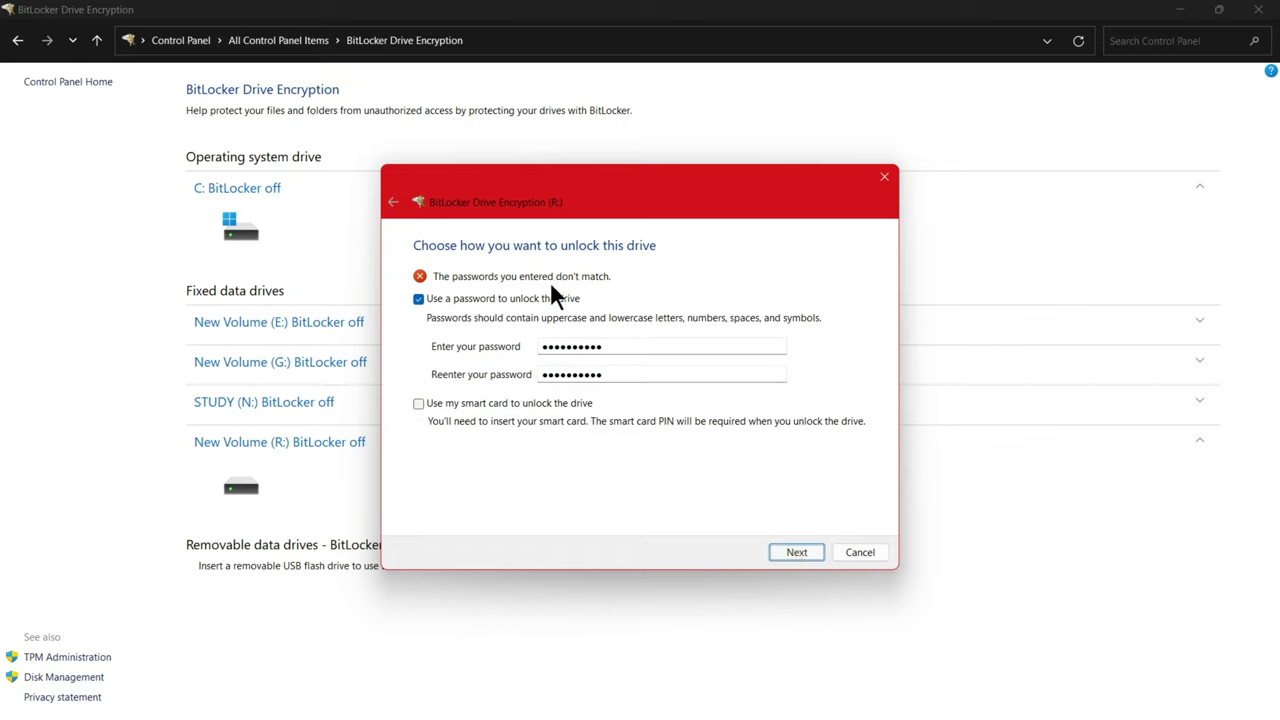
click(611, 349)
drag(540, 347, 672, 362)
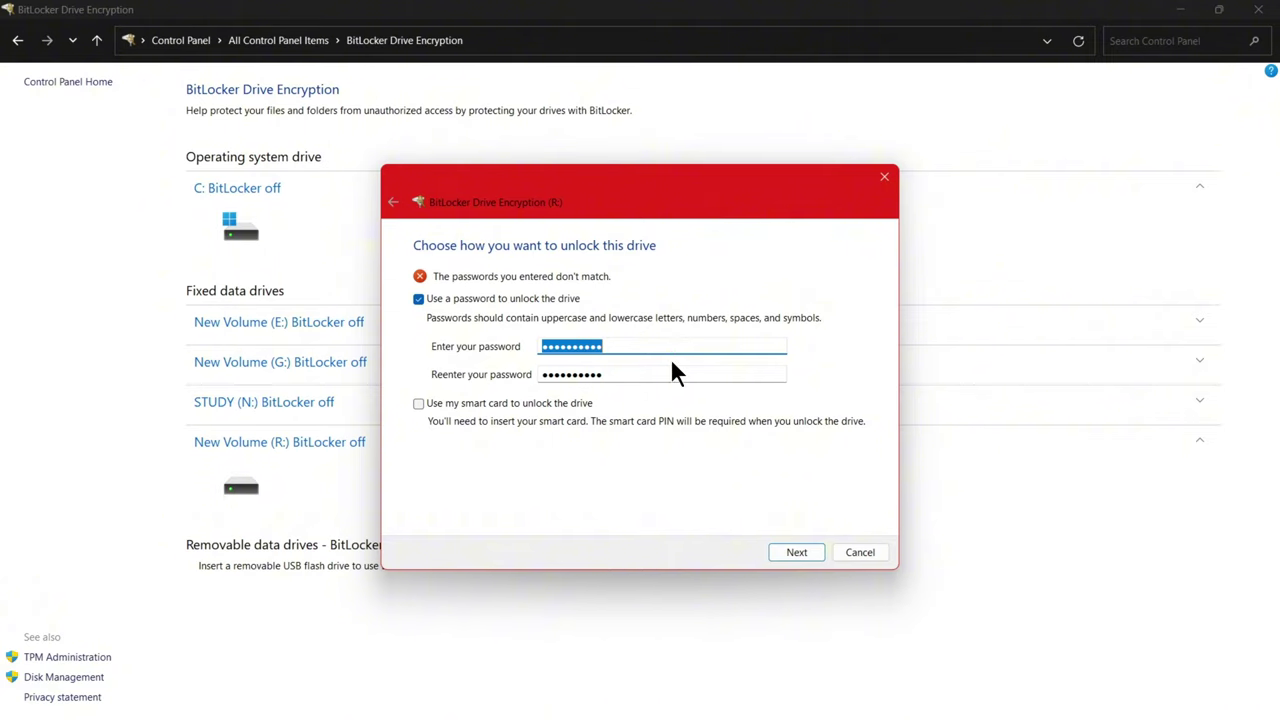
text(••••••••••)
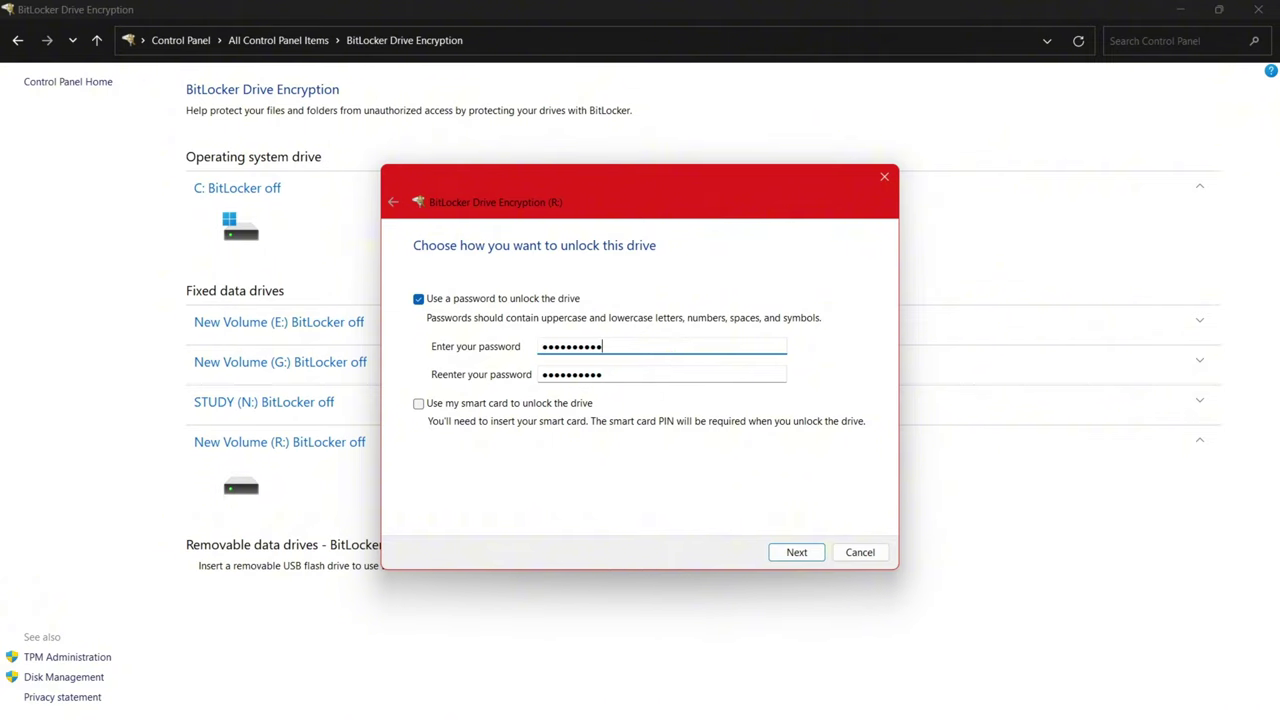
click(806, 552)
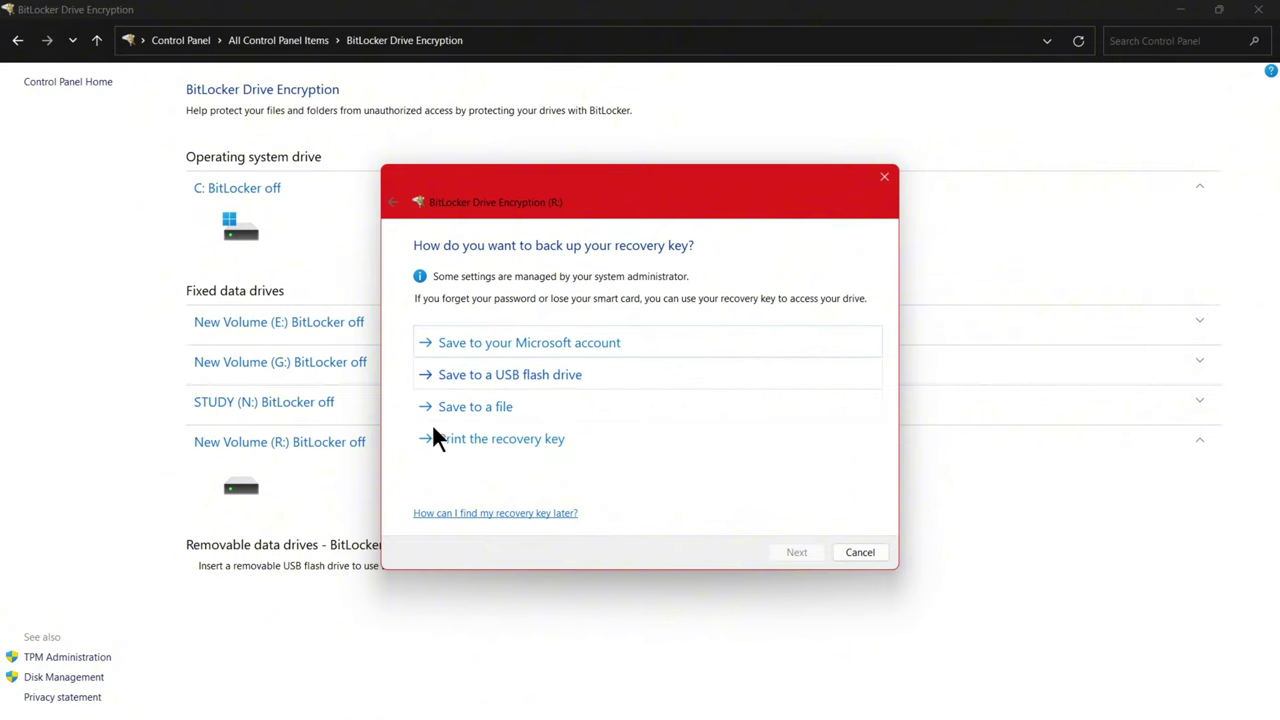
Back up the BitLocker recovery key as a text file in Documents, keeping the suggested file name
click(526, 404)
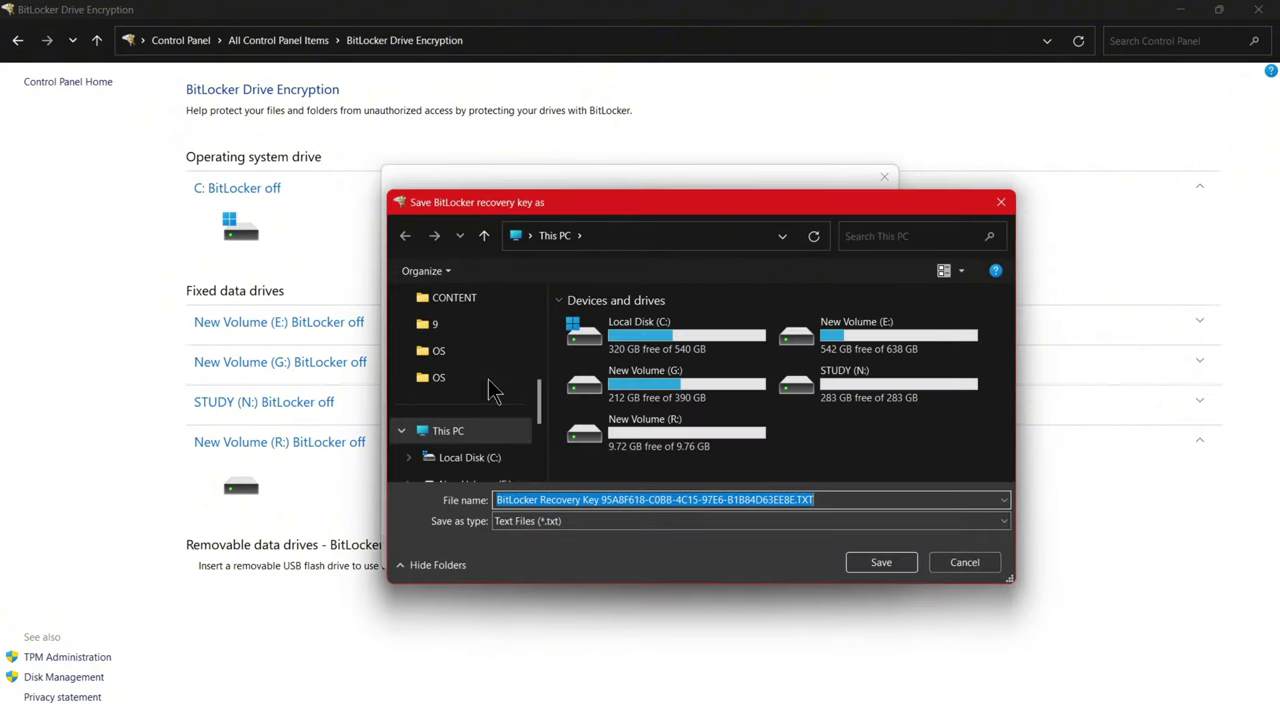
scroll(469, 417, down, 2)
scroll(477, 412, up, 3)
scroll(477, 412, up, 3)
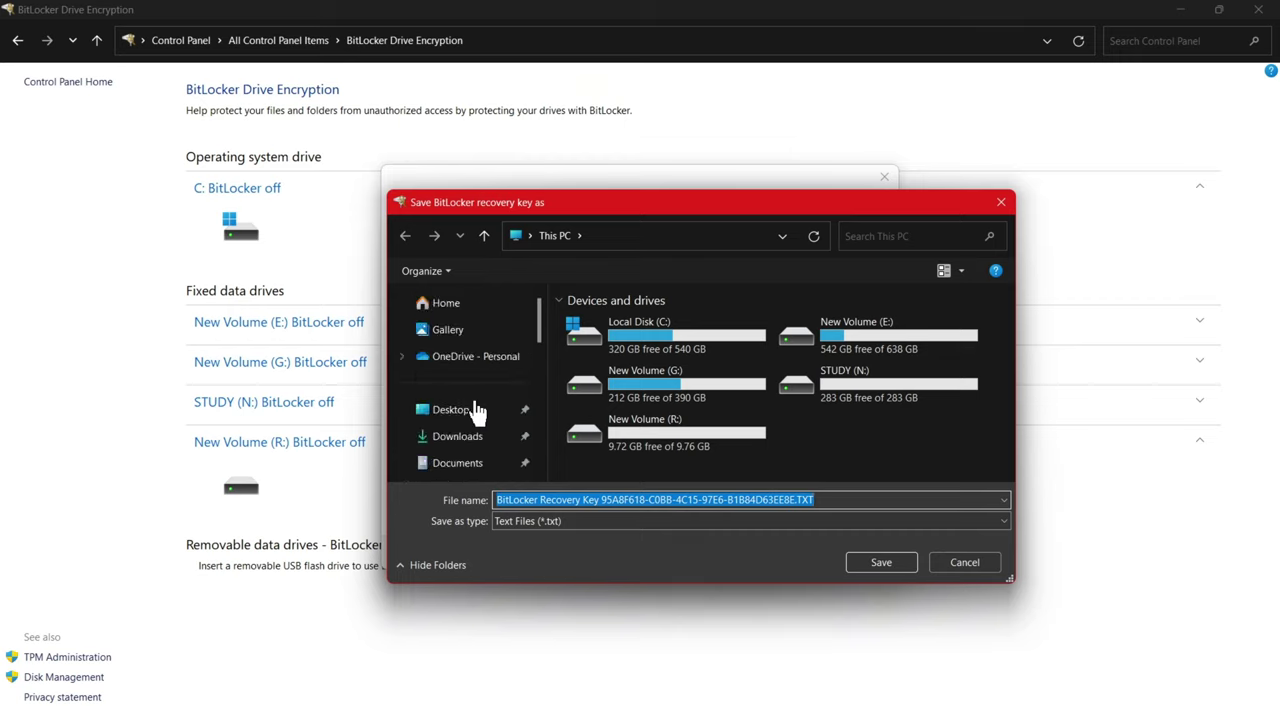
scroll(466, 440, down, 2)
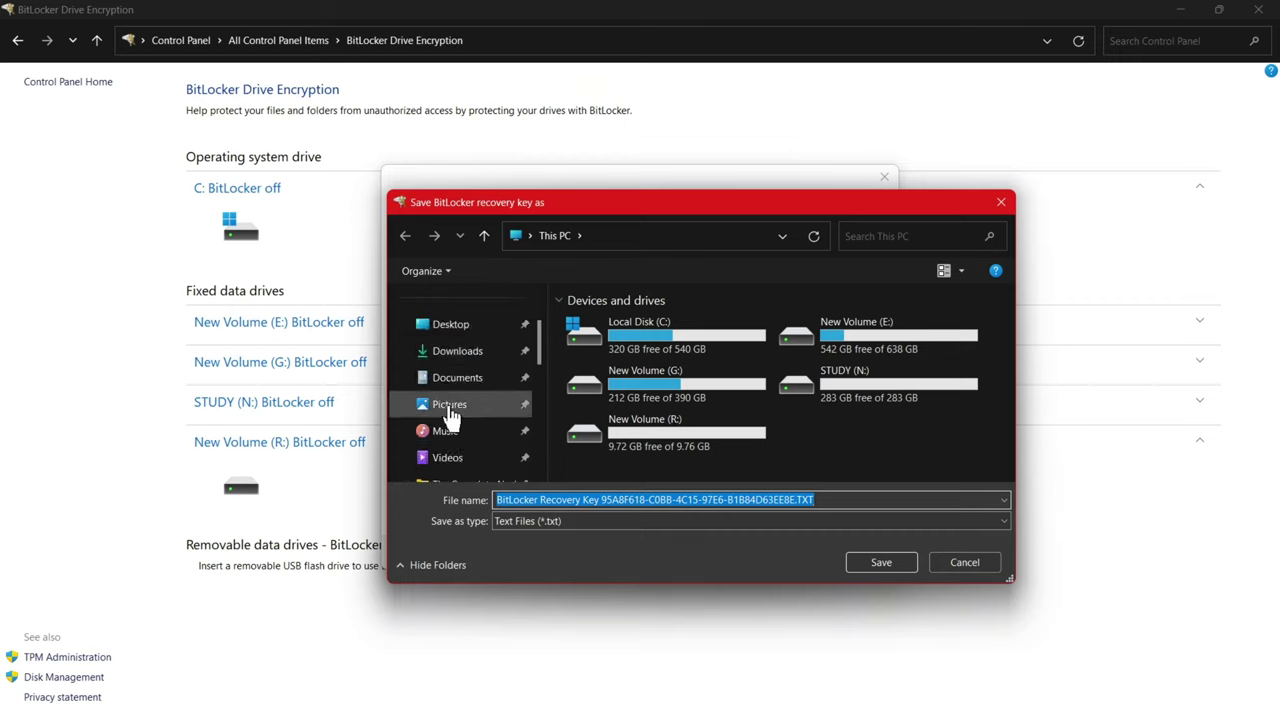
click(457, 380)
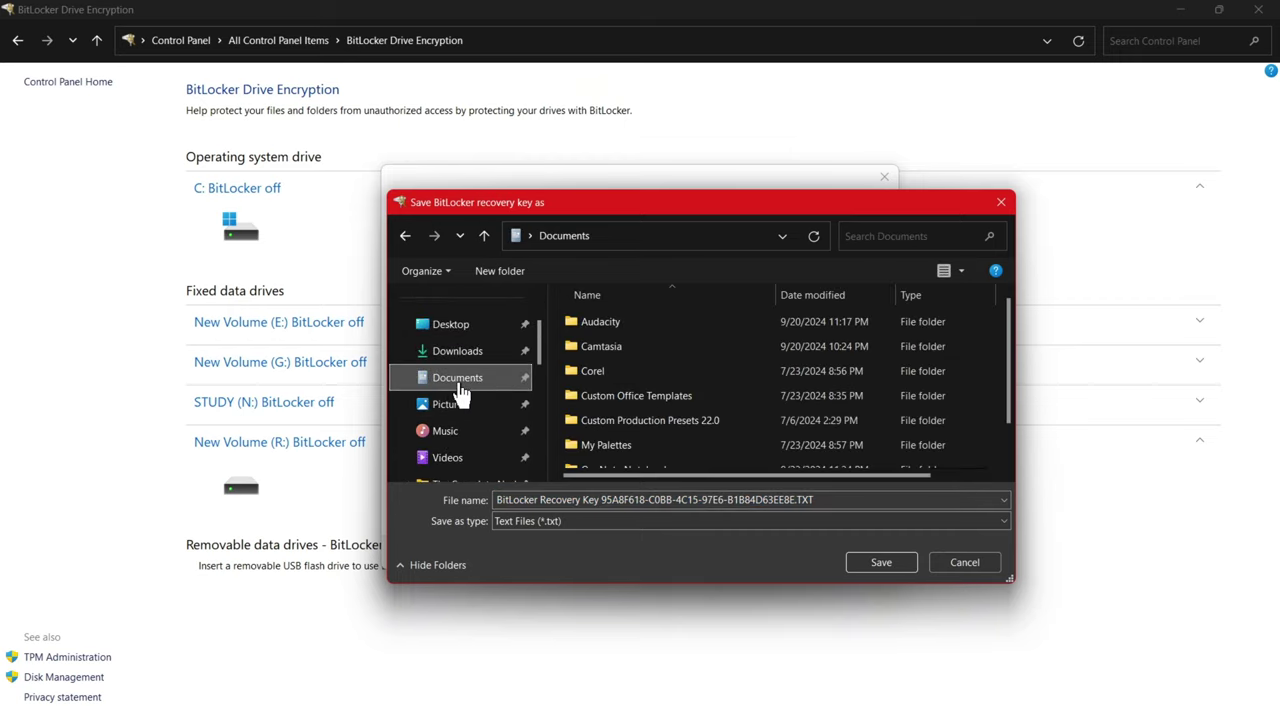
click(568, 500)
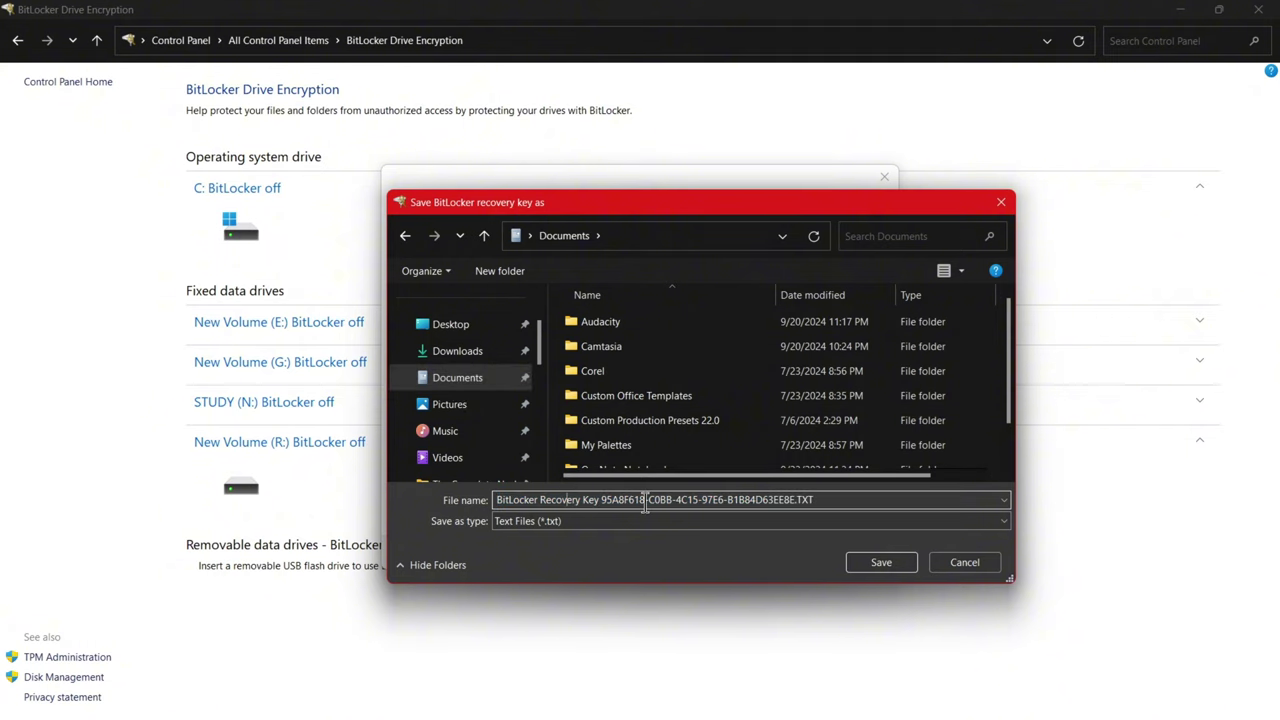
click(880, 562)
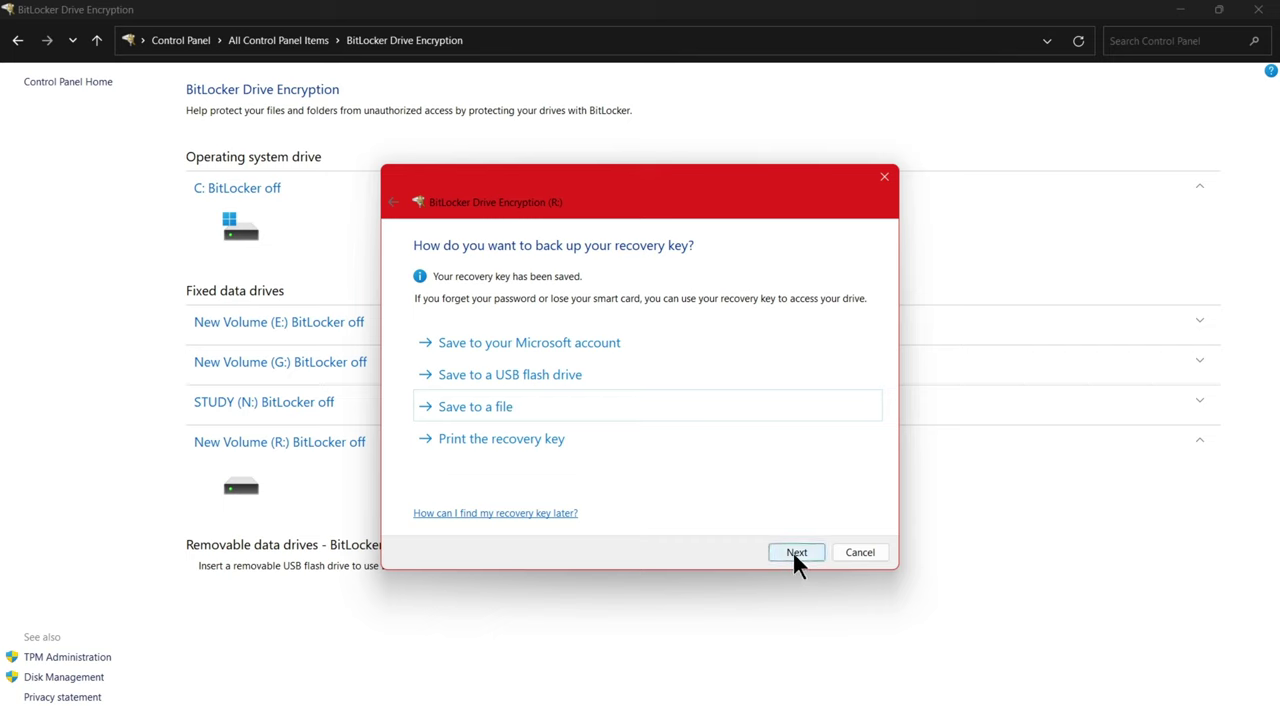
Proceed through the encryption options, accepting used disk space only and the new encryption mode
click(796, 552)
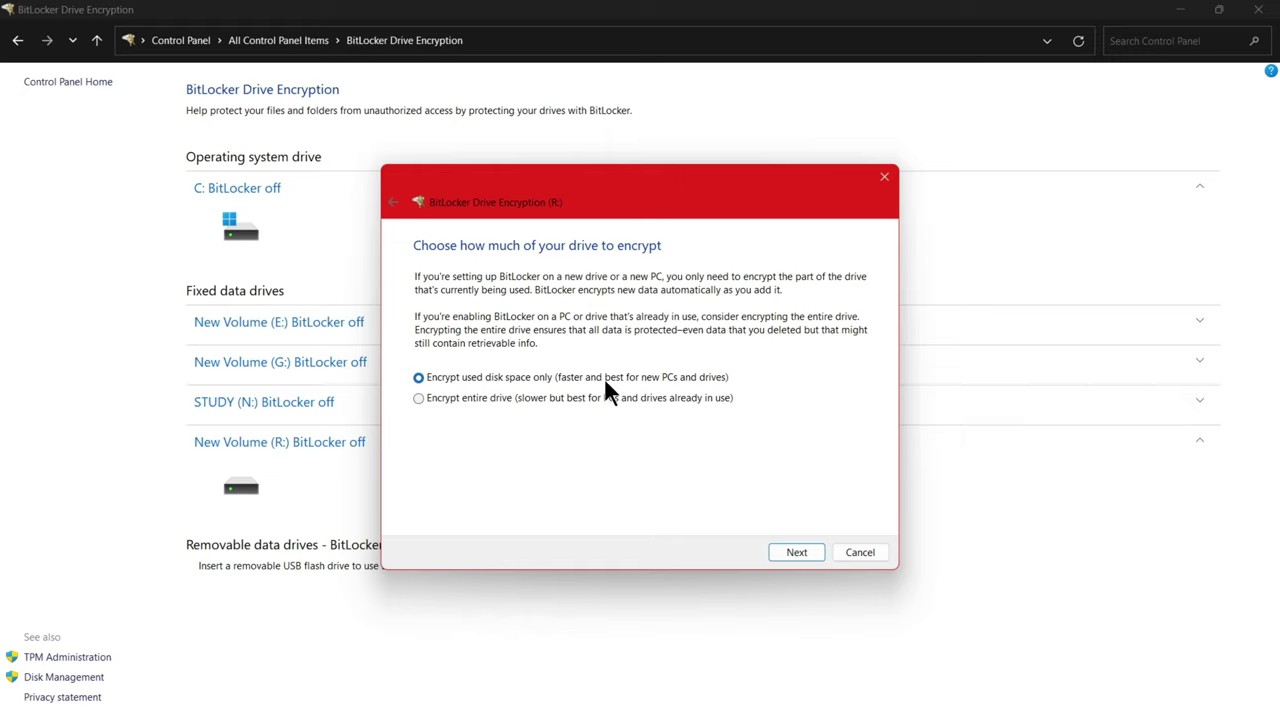
click(795, 553)
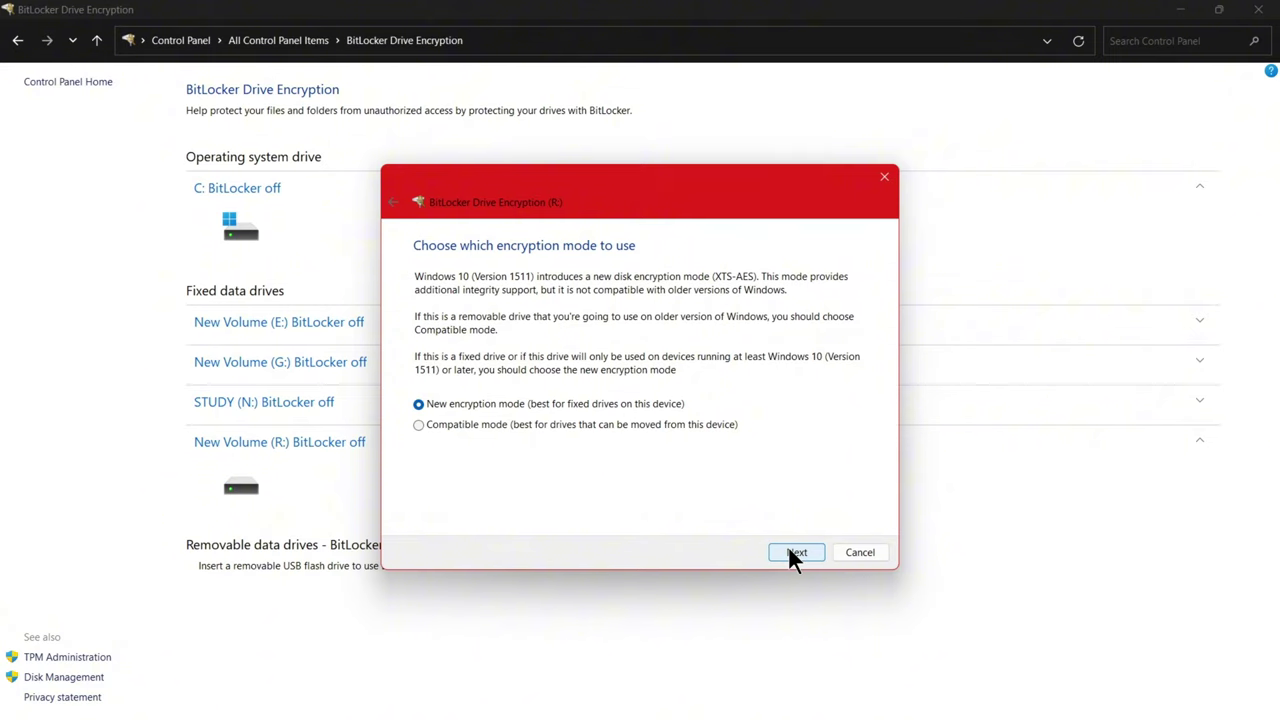
click(795, 553)
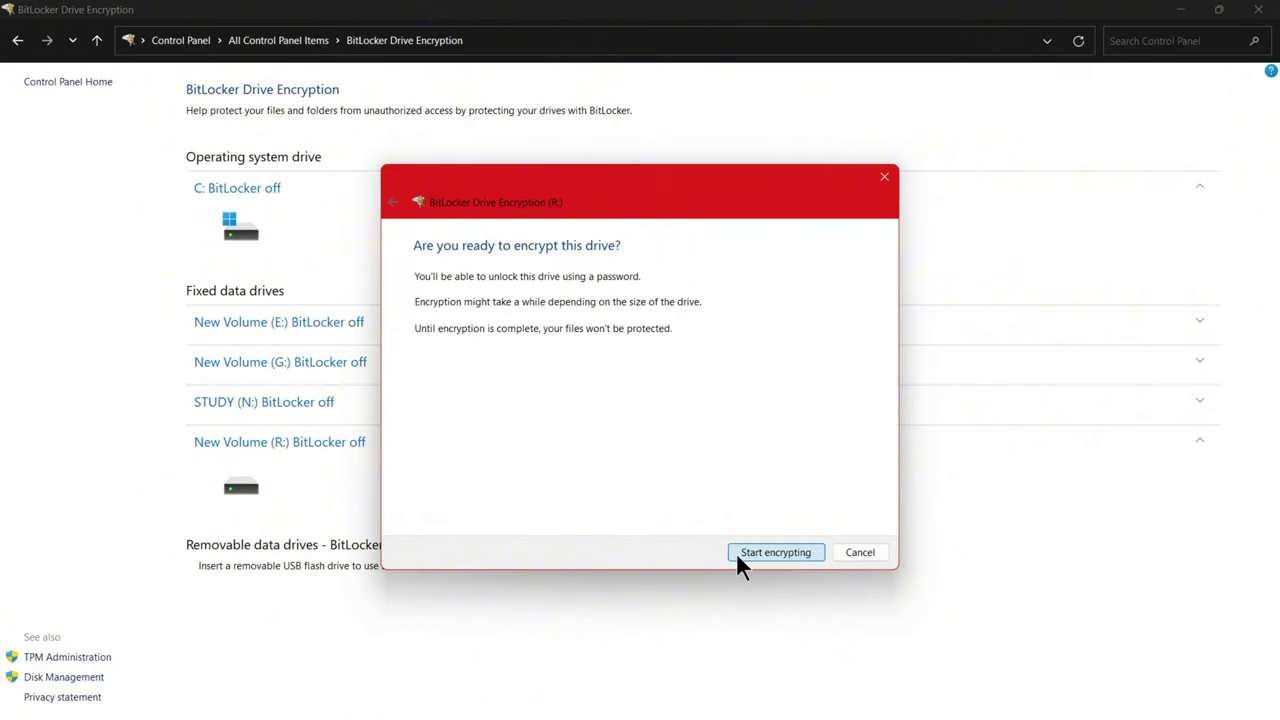
Start encrypting drive R:, minimize the BitLocker window and maximize the This PC window in File Explorer
click(740, 556)
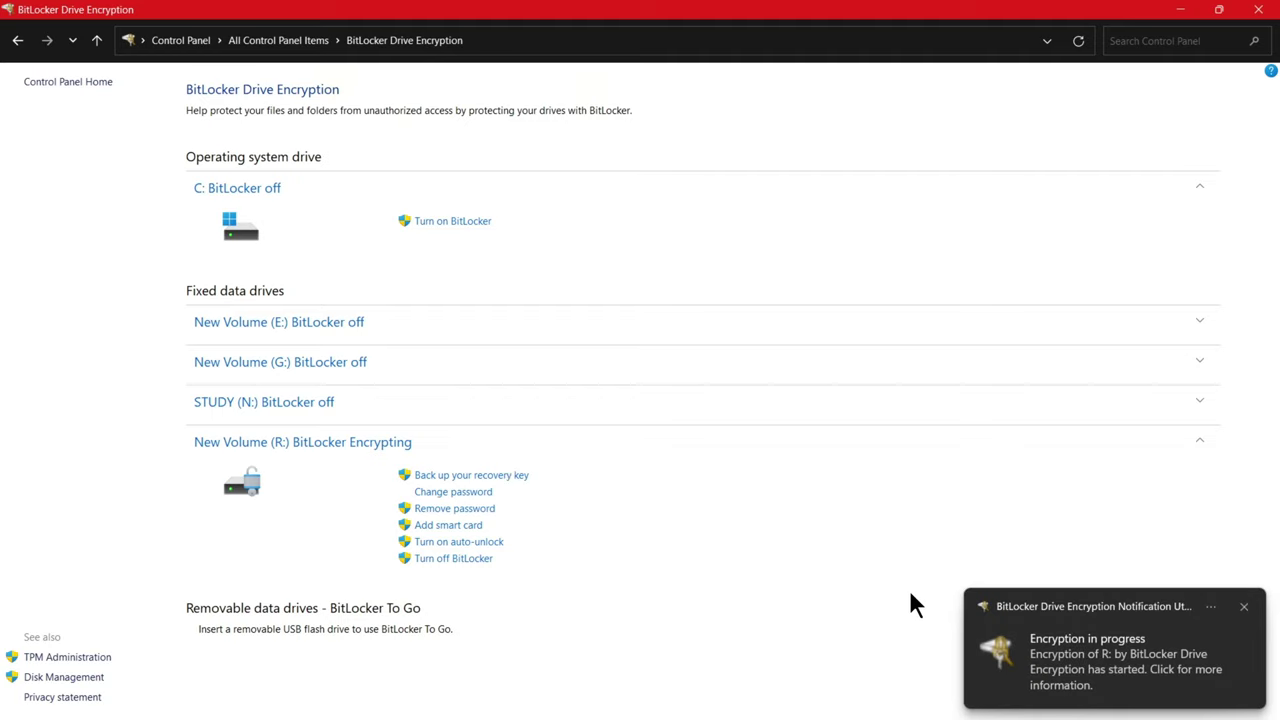
click(1178, 11)
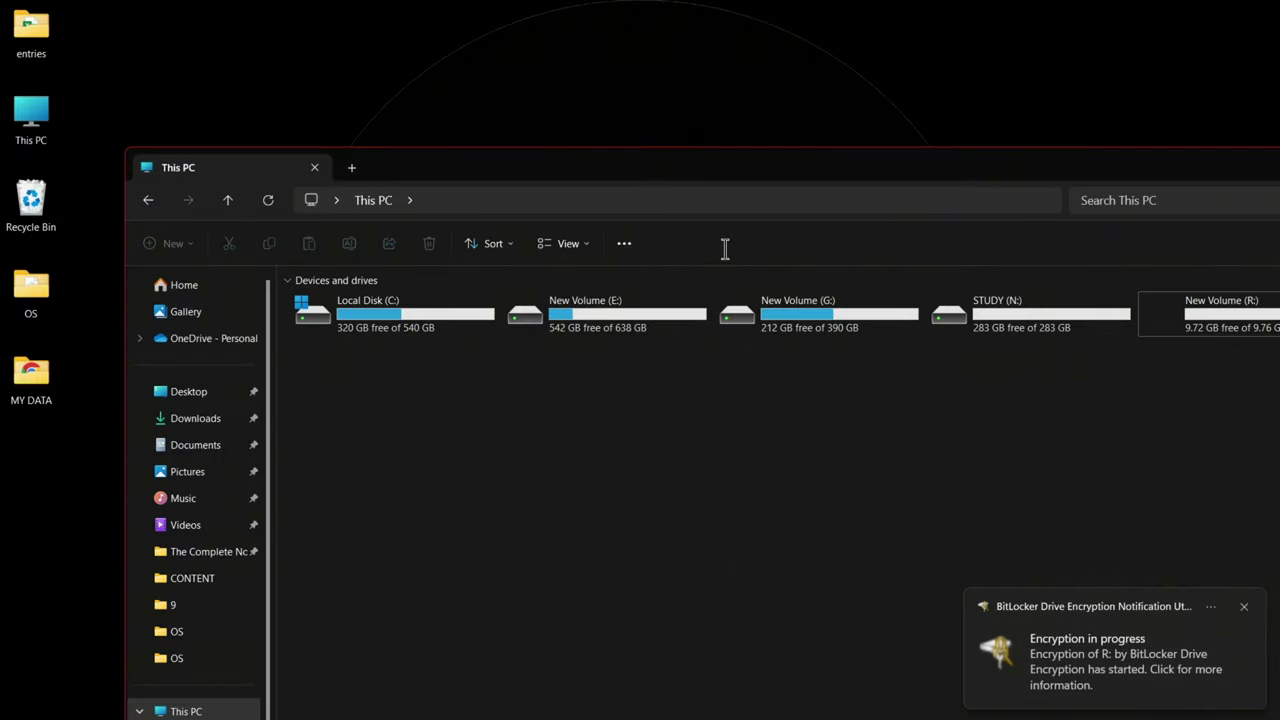
double_click(813, 166)
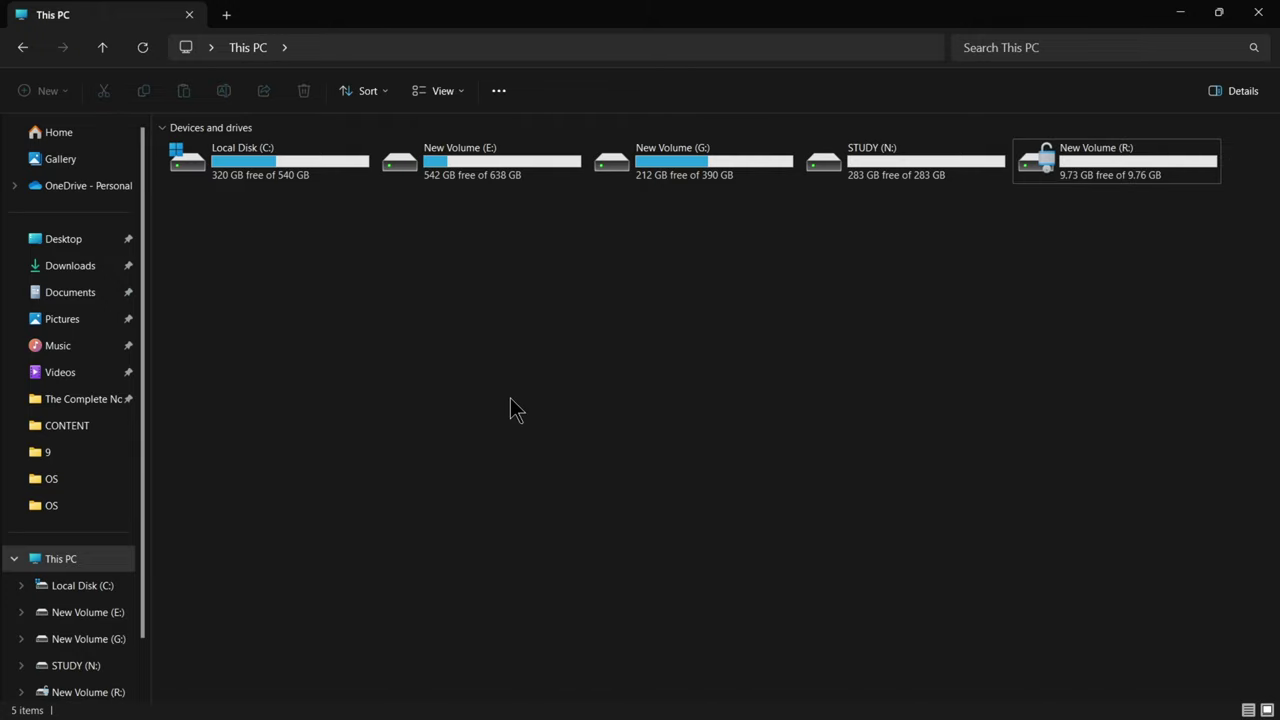
Check the icon of New Volume (R:) among the drives in This PC and close the window
drag(1033, 206, 1135, 139)
click(1089, 251)
drag(1013, 221, 1130, 118)
click(1252, 12)
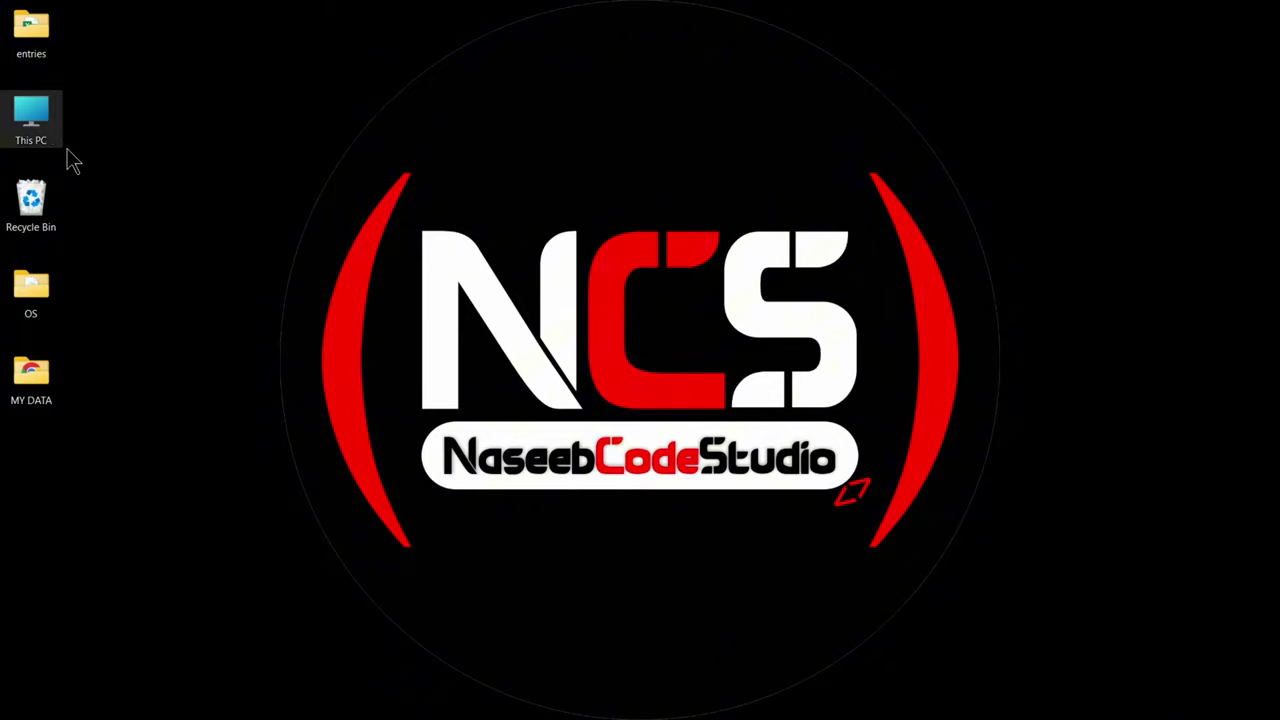
Find and open Control Panel, and go to its BitLocker Drive Encryption page
key(super)
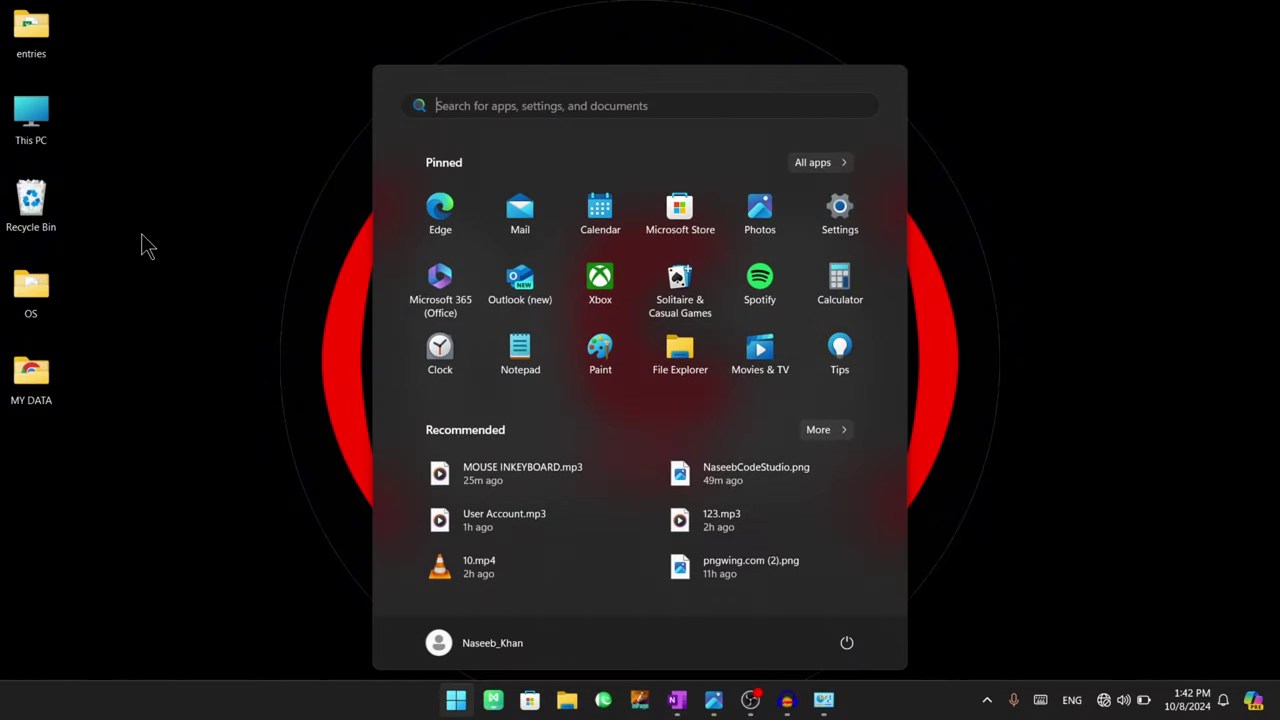
text(contr)
key(Escape)
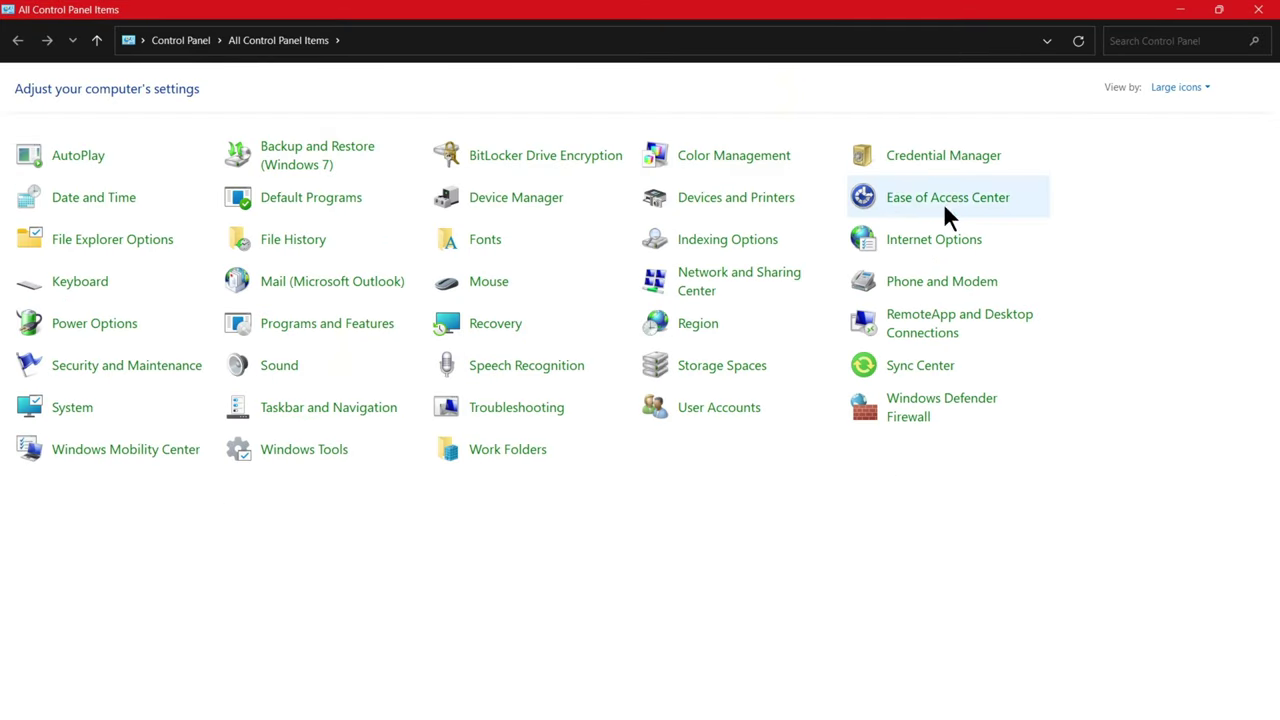
click(505, 158)
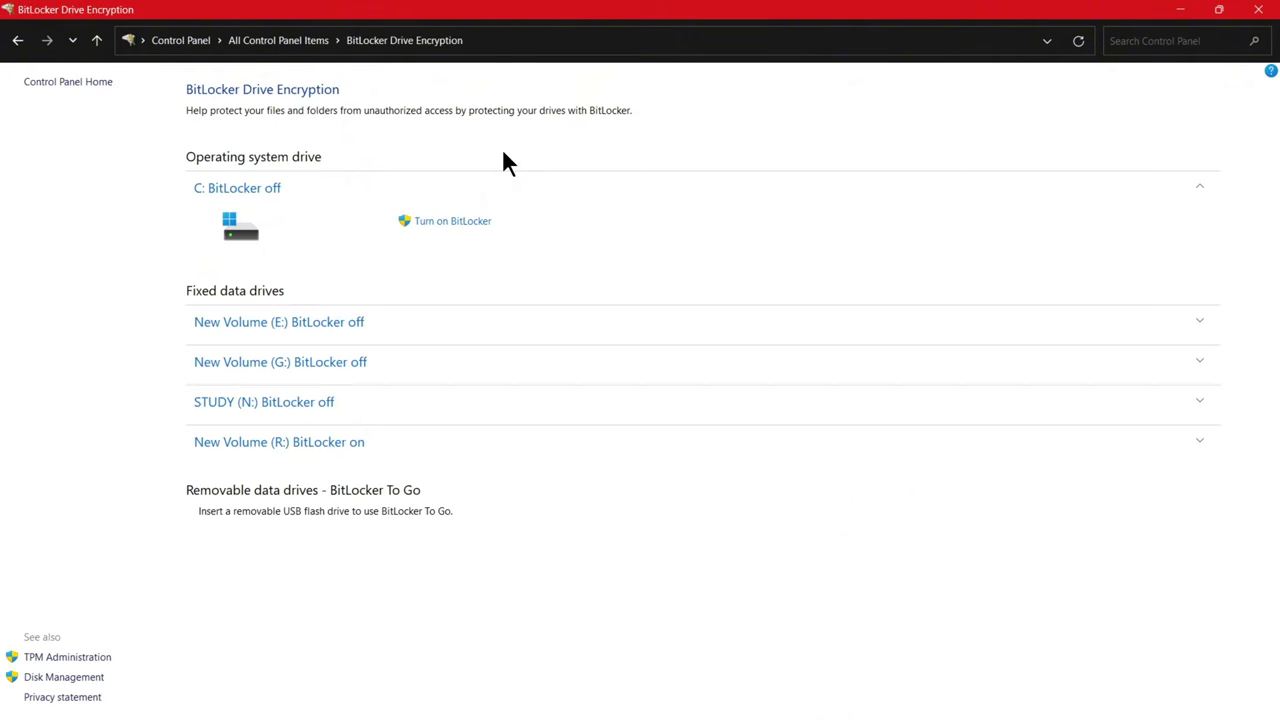
Expand New Volume (R:), turn off BitLocker for it with confirmation, and minimize the window
click(500, 447)
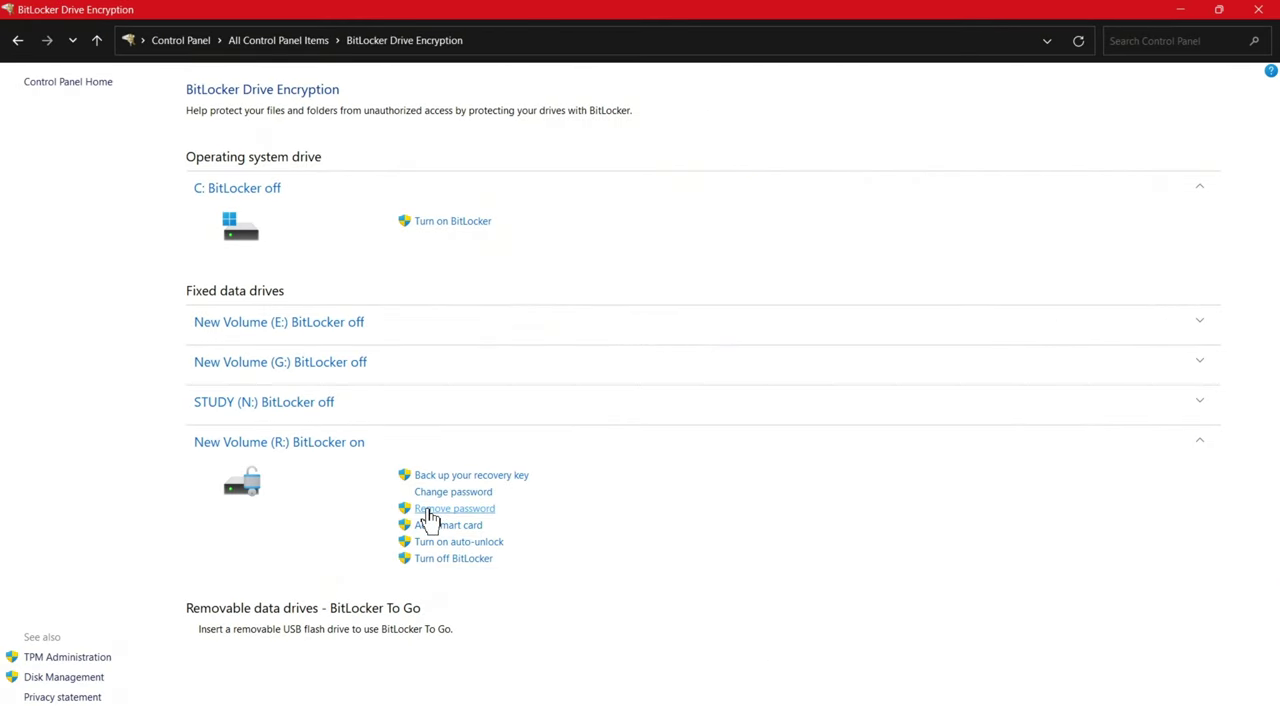
click(443, 560)
click(635, 414)
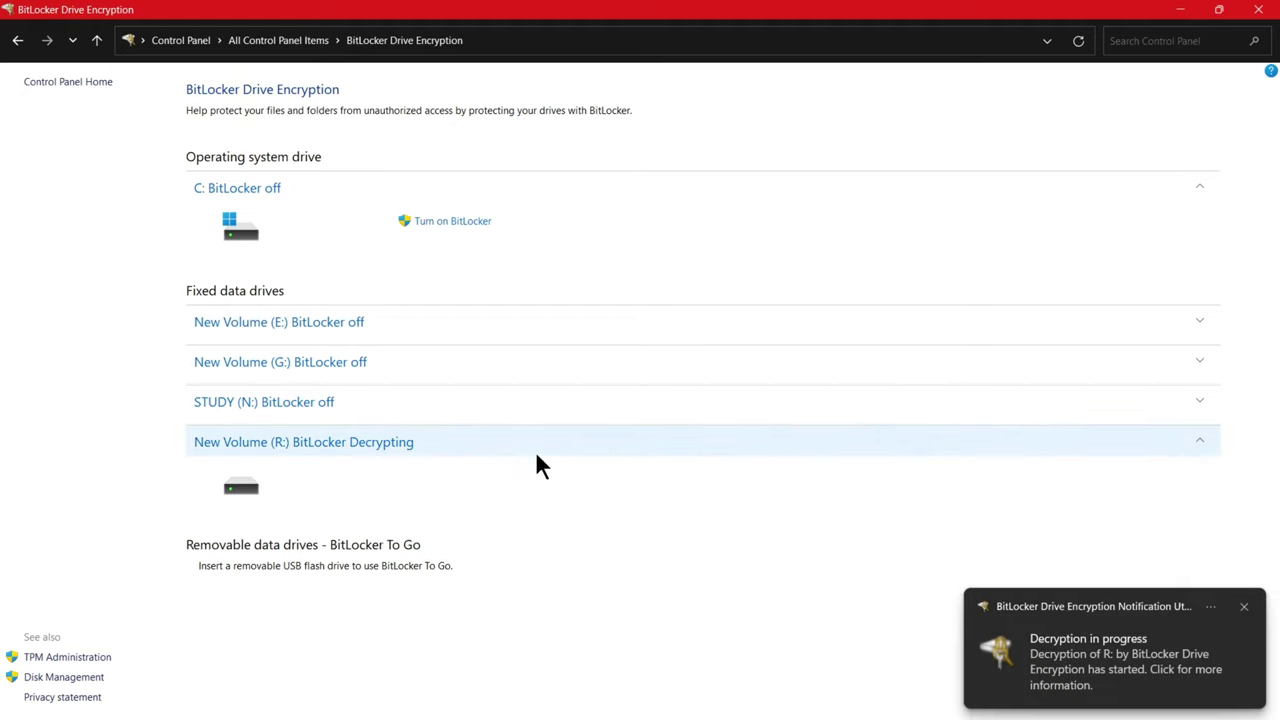
click(1181, 10)
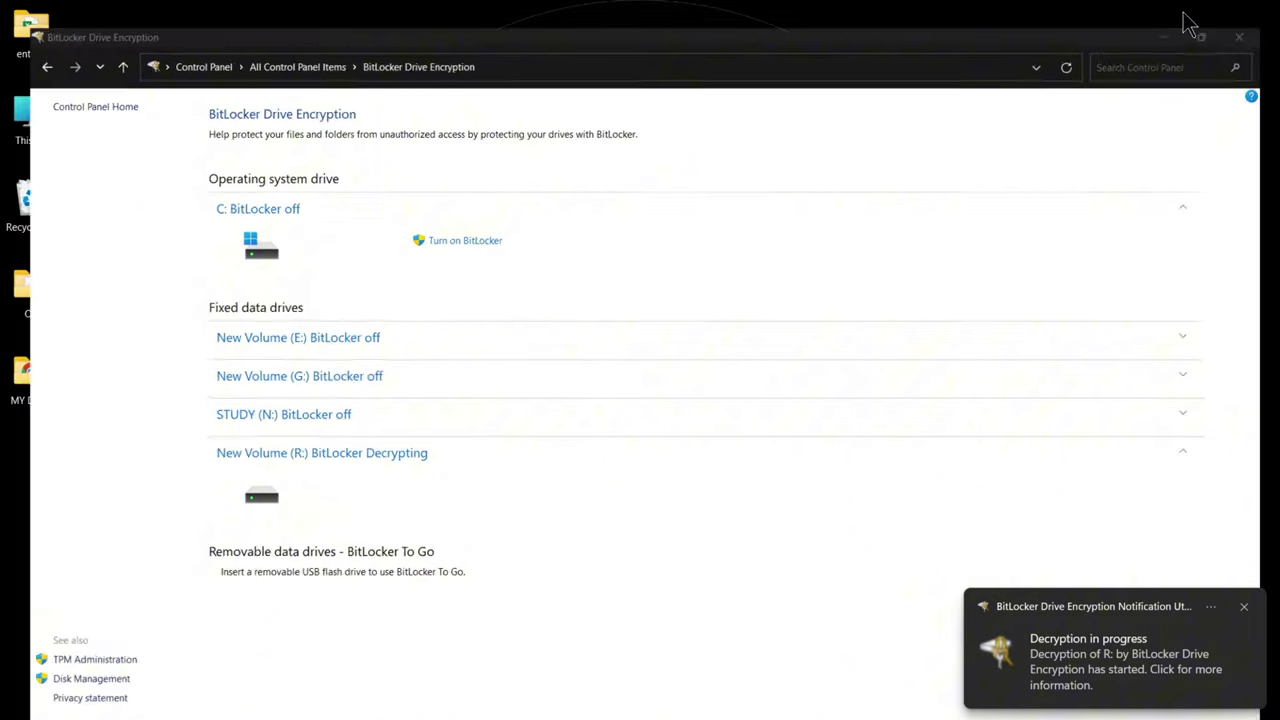
Open This PC and examine New Volume (R:) alongside the other drives for its lock status
double_click(46, 113)
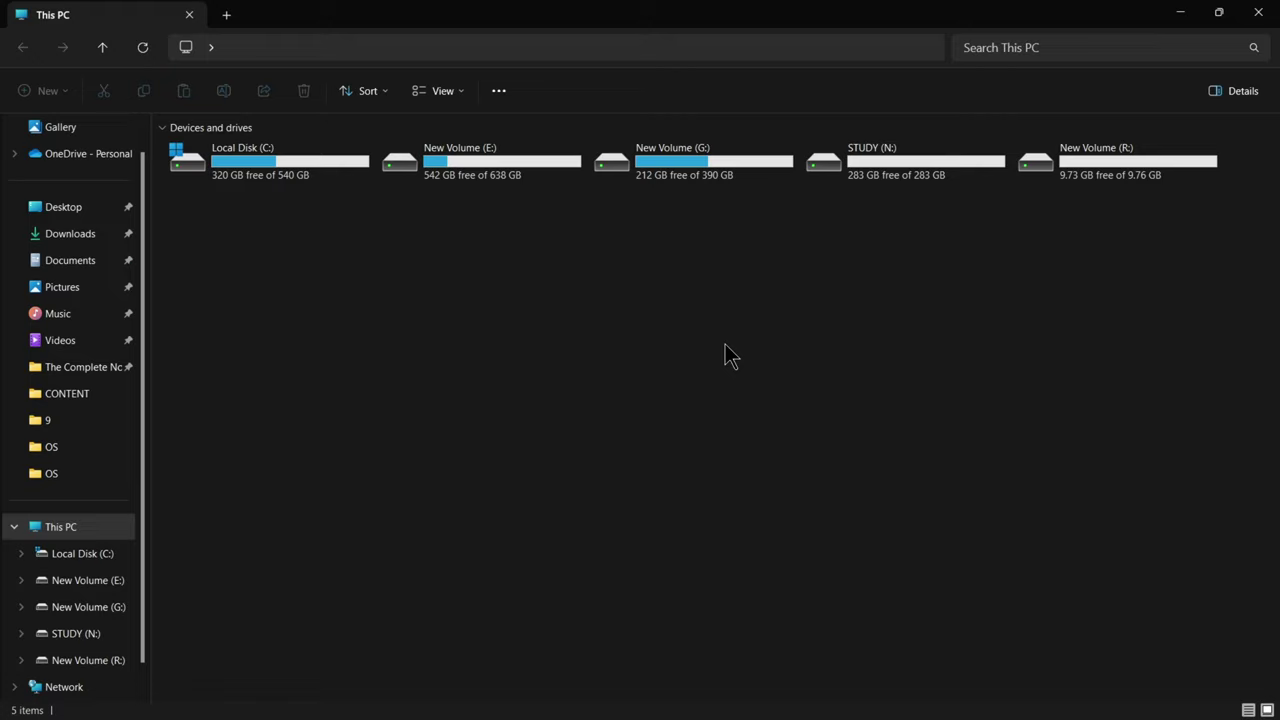
drag(1068, 234, 1043, 214)
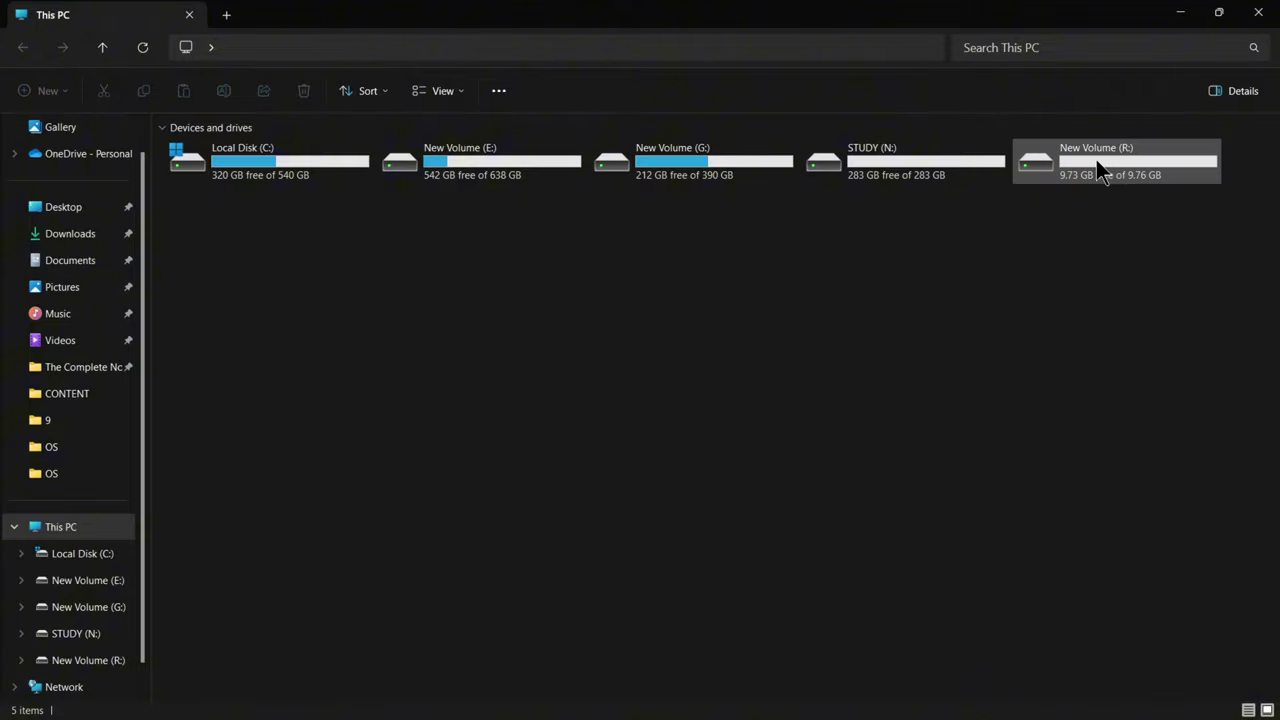
click(1068, 176)
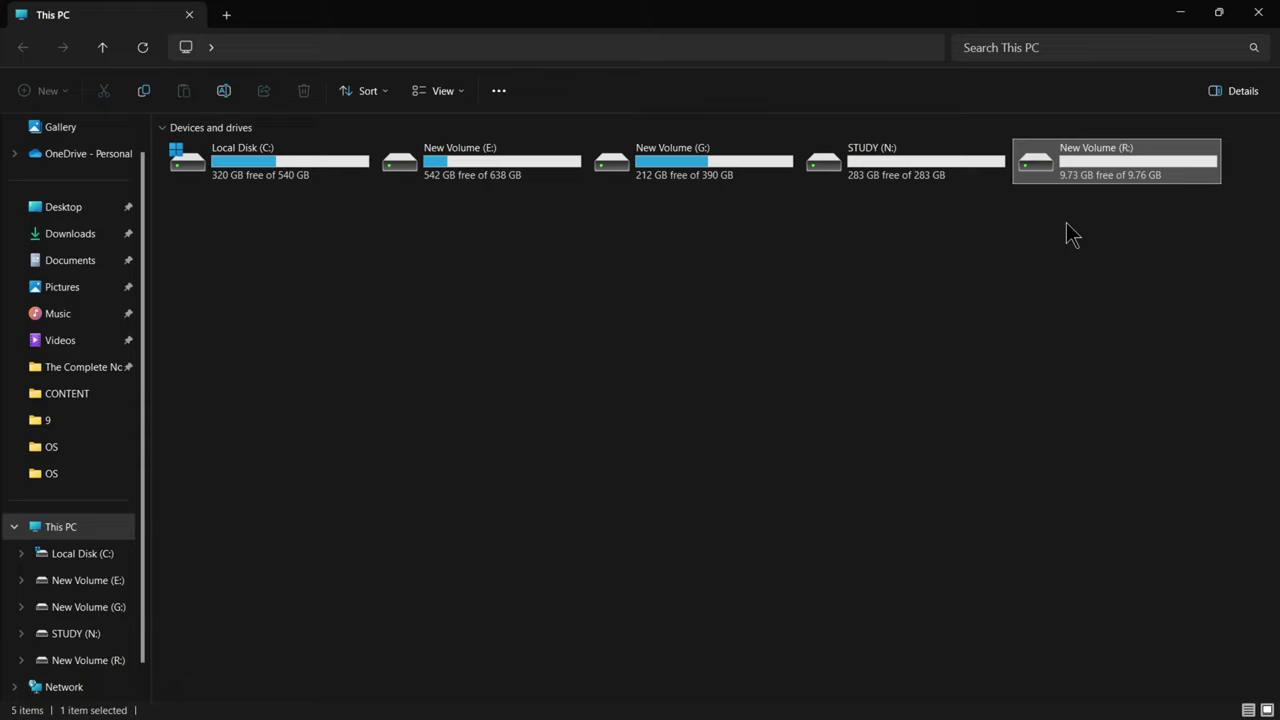
click(1066, 224)
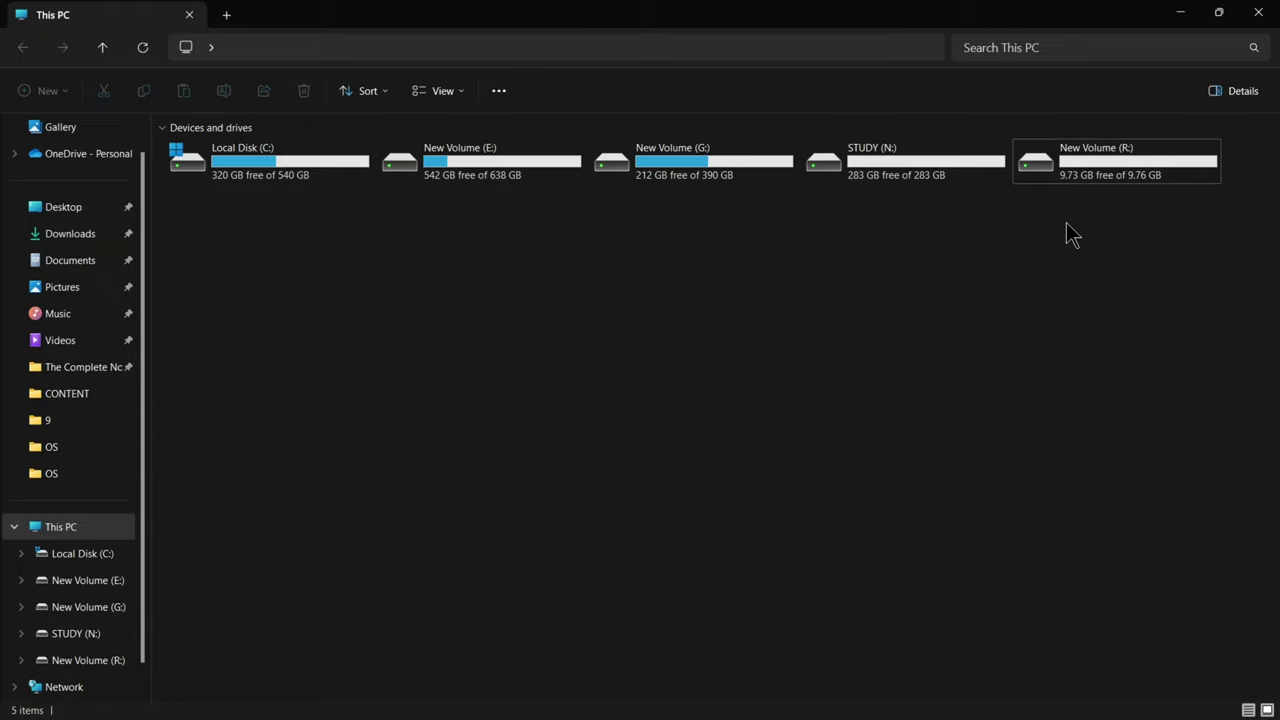
drag(1123, 220, 473, 315)
click(1066, 168)
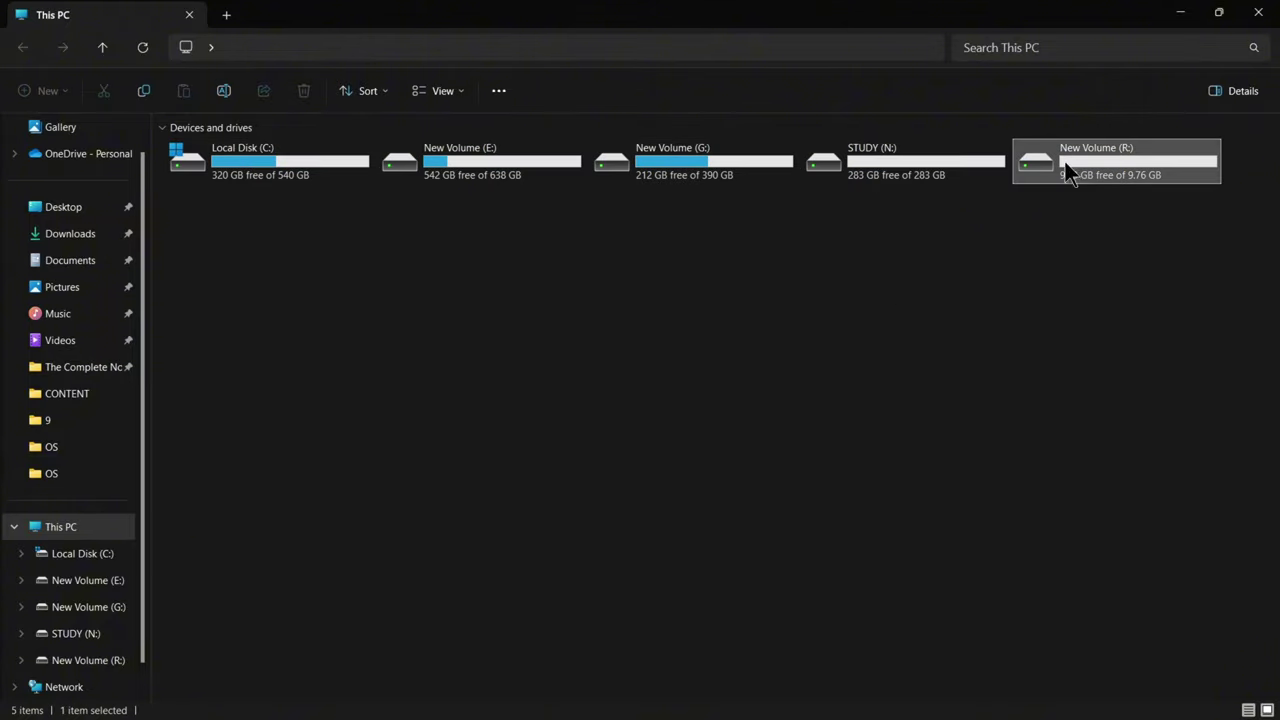
drag(264, 236, 1168, 157)
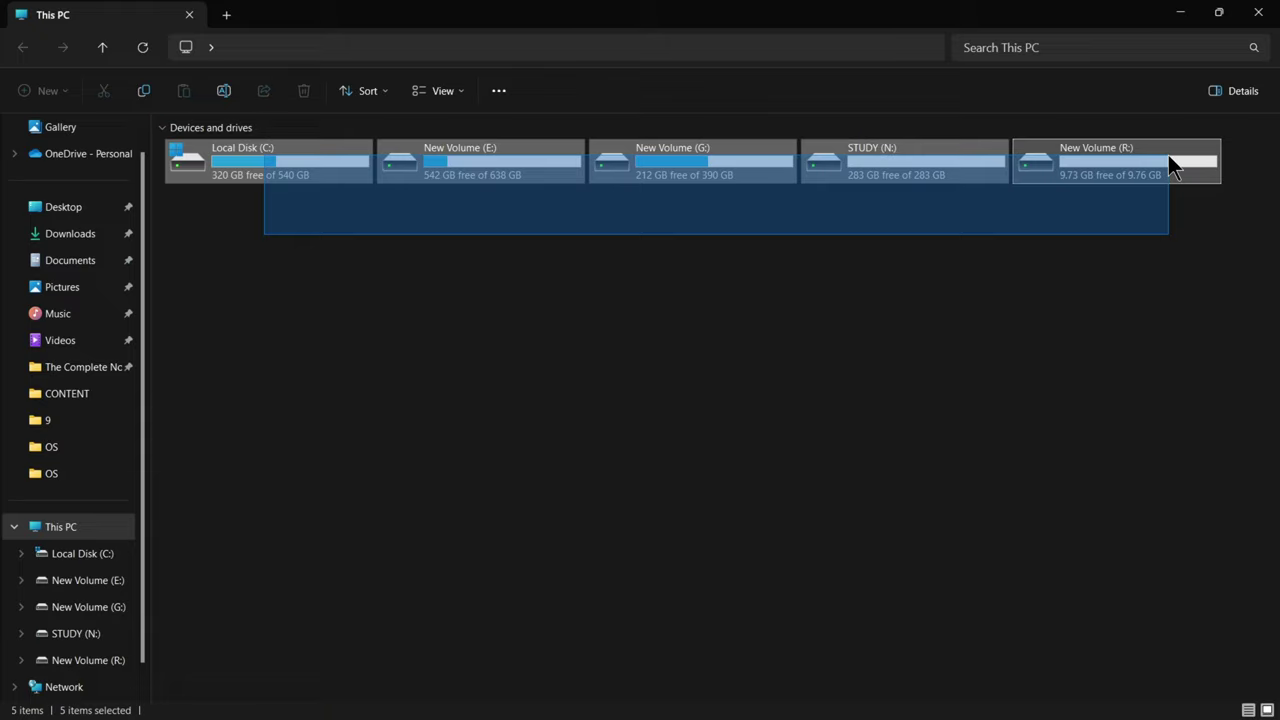
drag(1168, 155, 1169, 154)
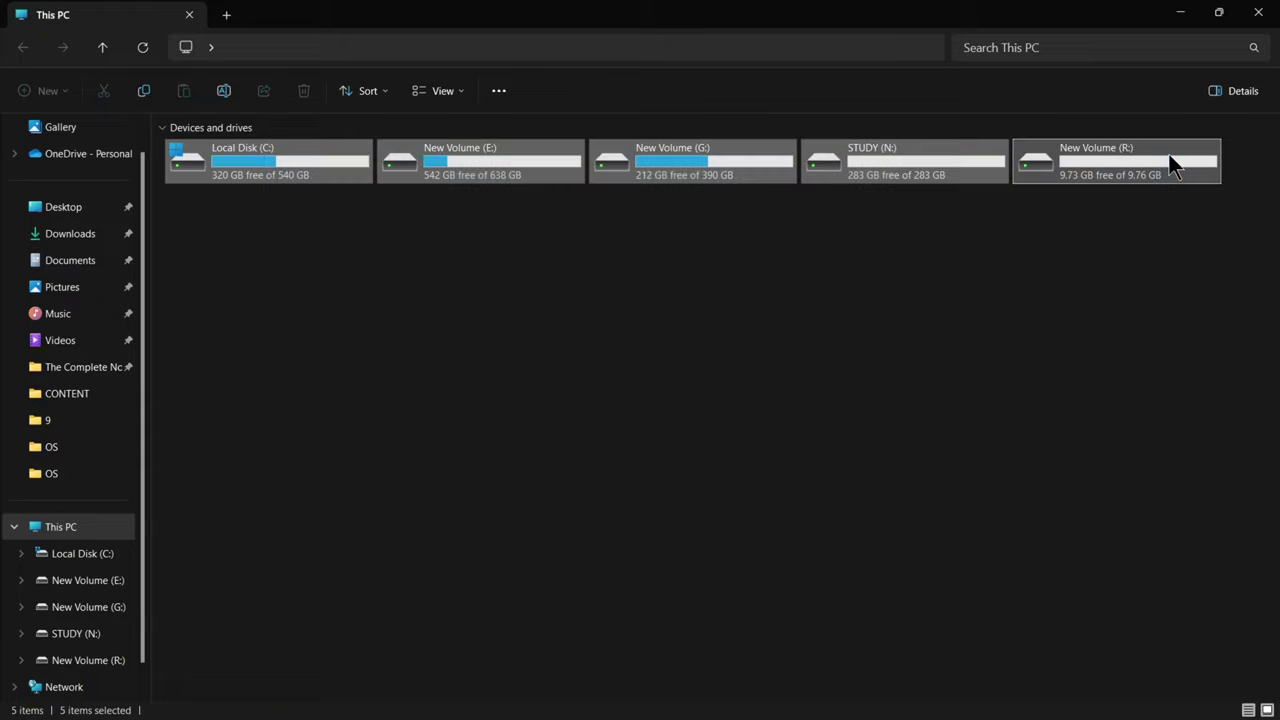